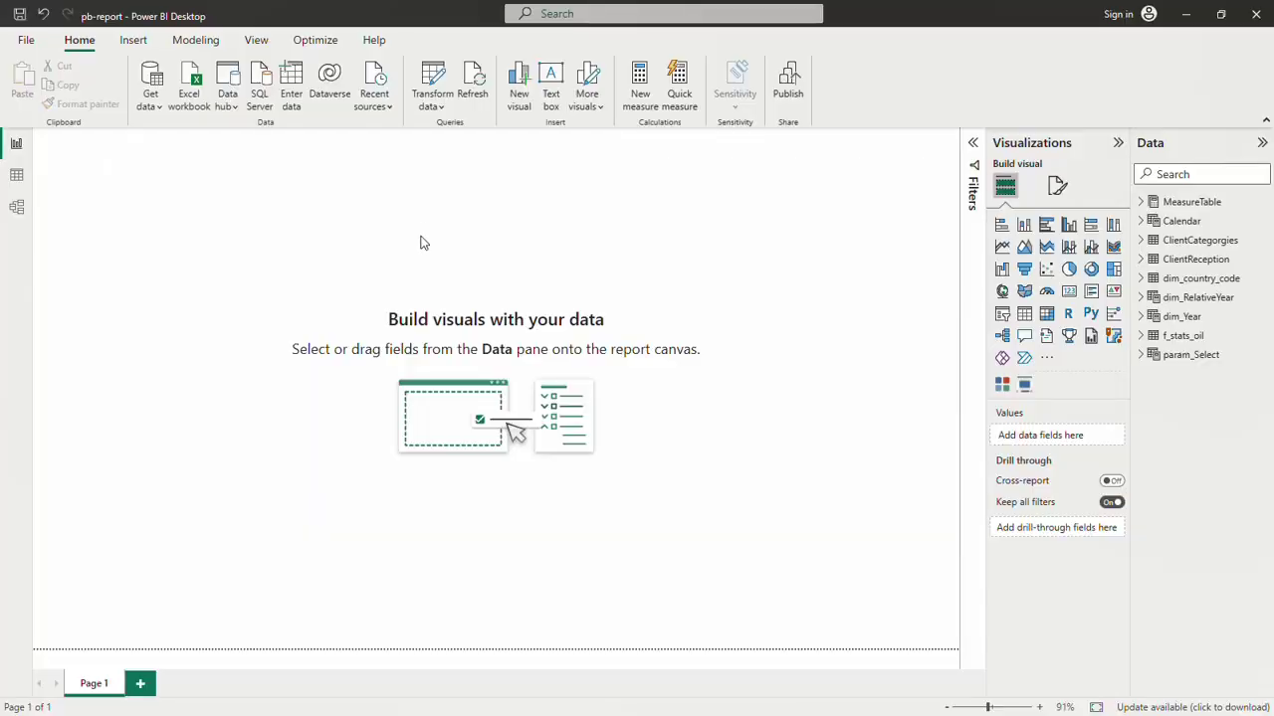
Examine the f_stats_oil table data and the model relationships linking it to dim_country_code and dim_Year.
{"action": "left_click", "coordinate": [17, 176]}
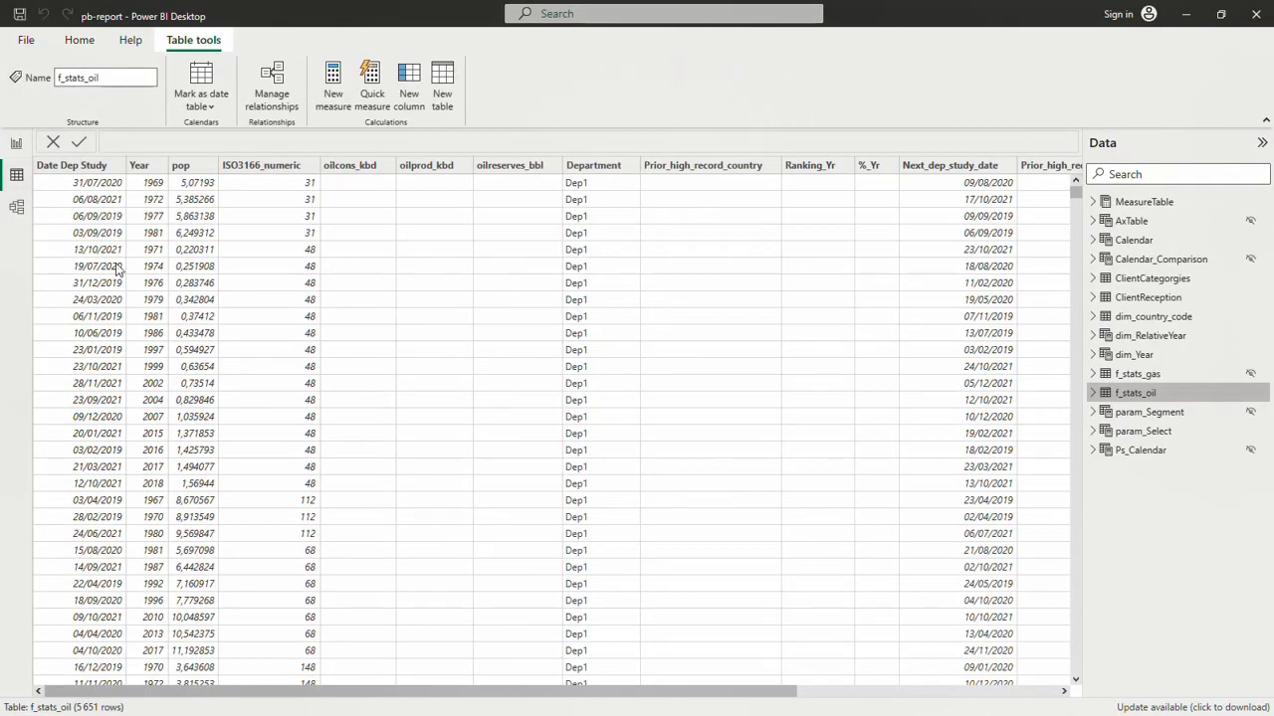
{"action": "left_click", "coordinate": [16, 206]}
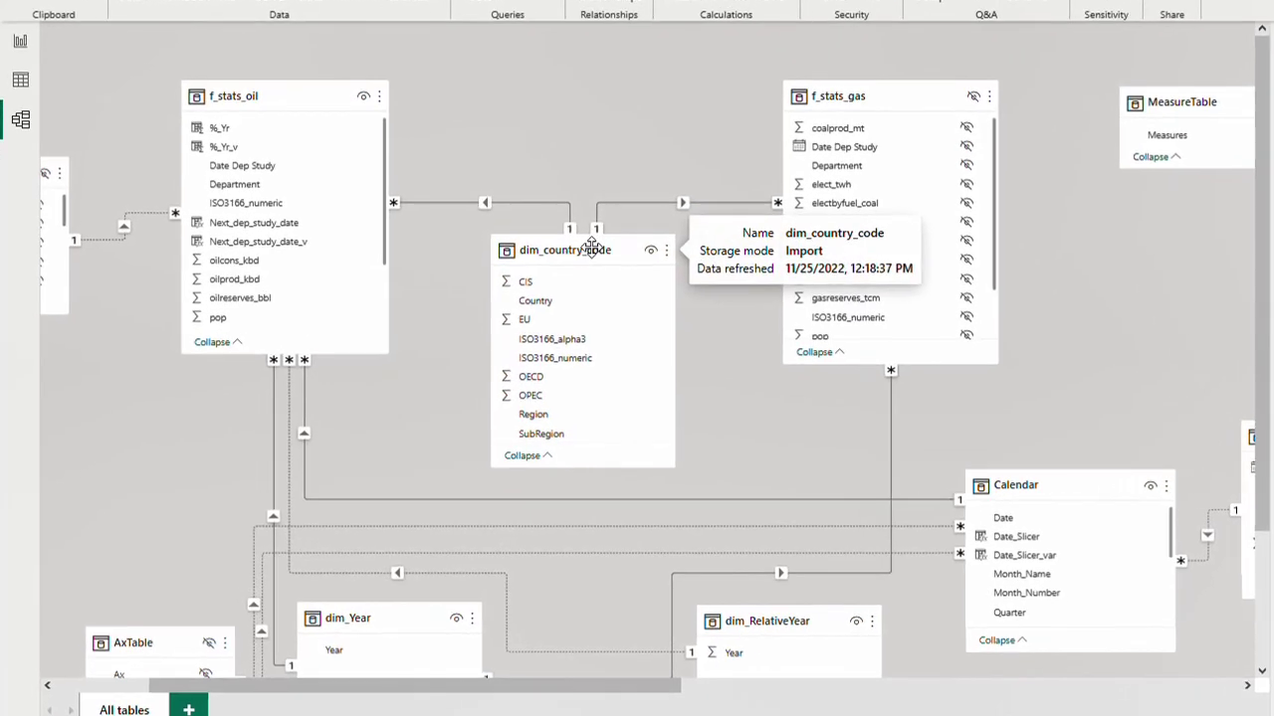
{"action": "left_click", "coordinate": [416, 232]}
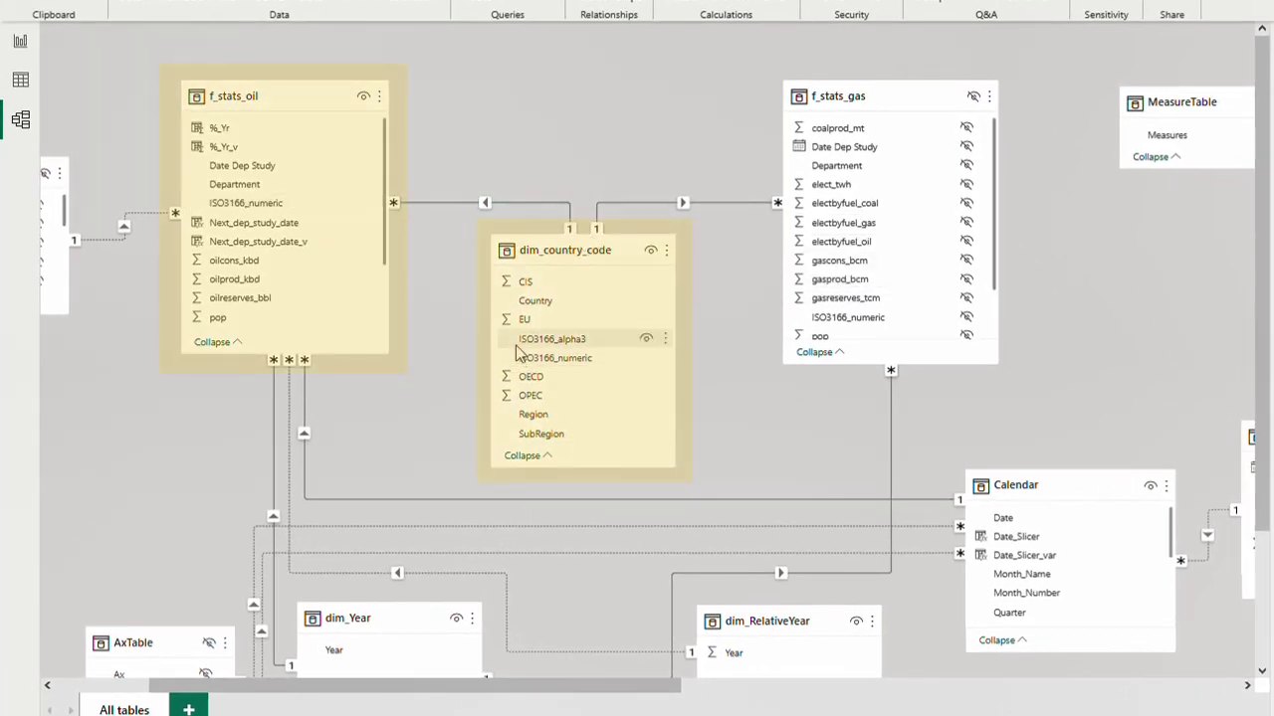
{"action": "left_click_drag", "start_coordinate": [597, 690], "coordinate": [498, 687]}
{"action": "scroll", "coordinate": [489, 426], "scroll_direction": "down", "scroll_amount": 3}
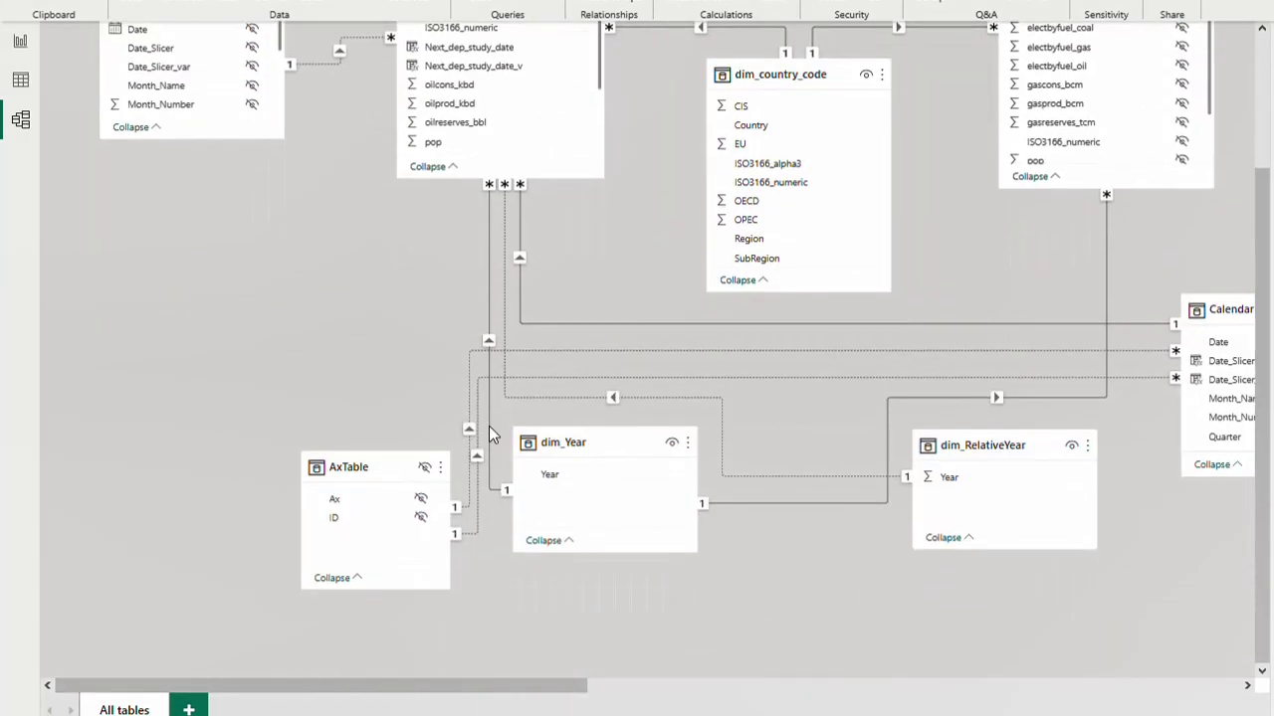
{"action": "left_click", "coordinate": [587, 444]}
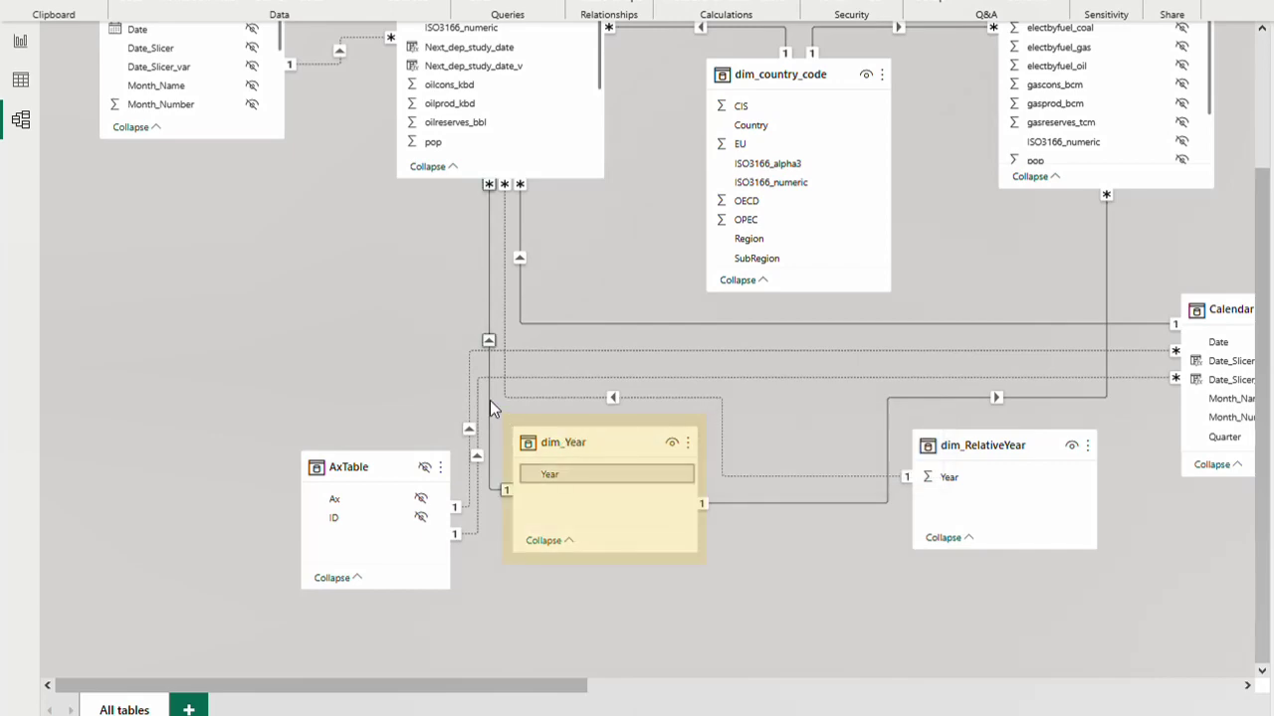
{"action": "left_click", "coordinate": [490, 400]}
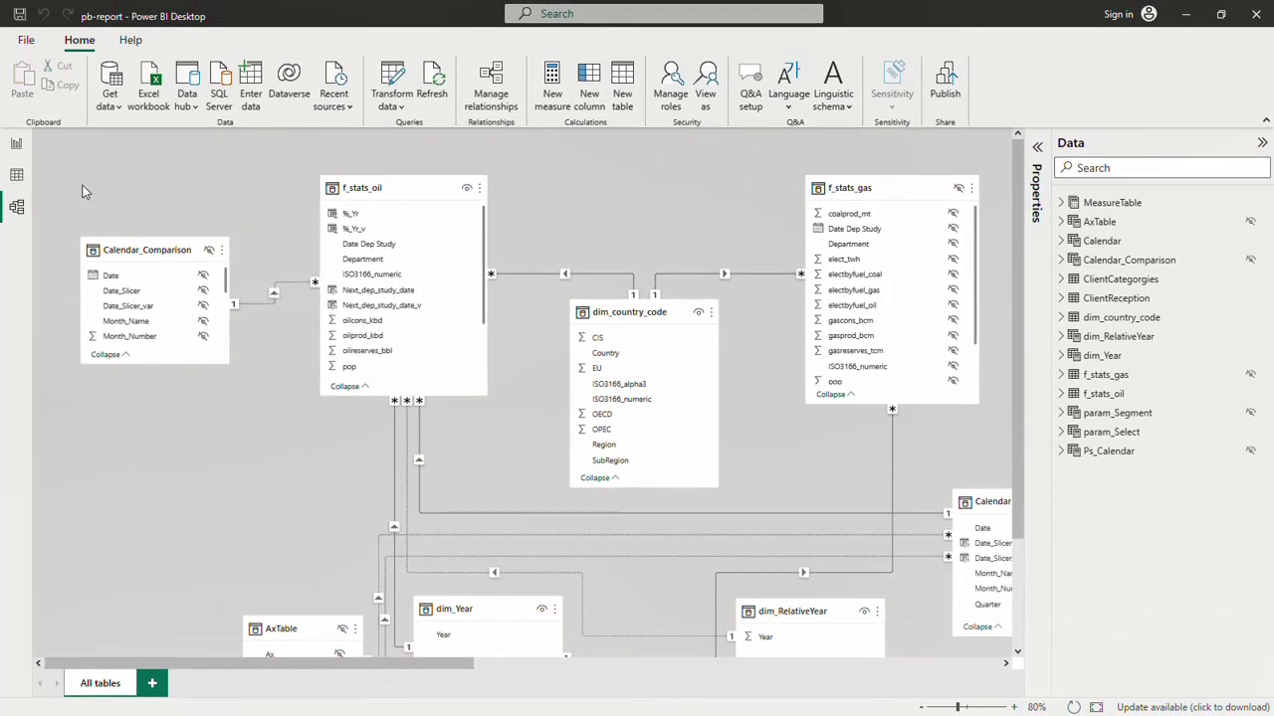
{"action": "left_click", "coordinate": [16, 145]}
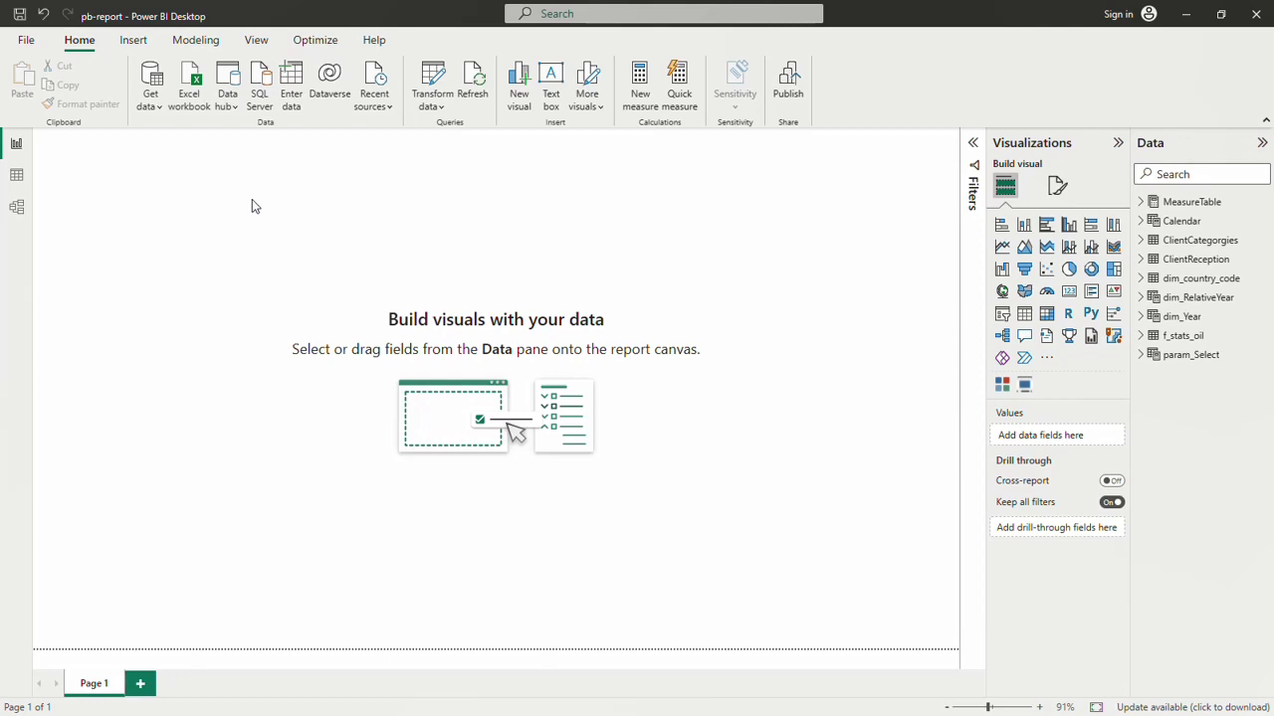
Start a new calculated table in the data model and name it TopN.
{"action": "left_click", "coordinate": [16, 175]}
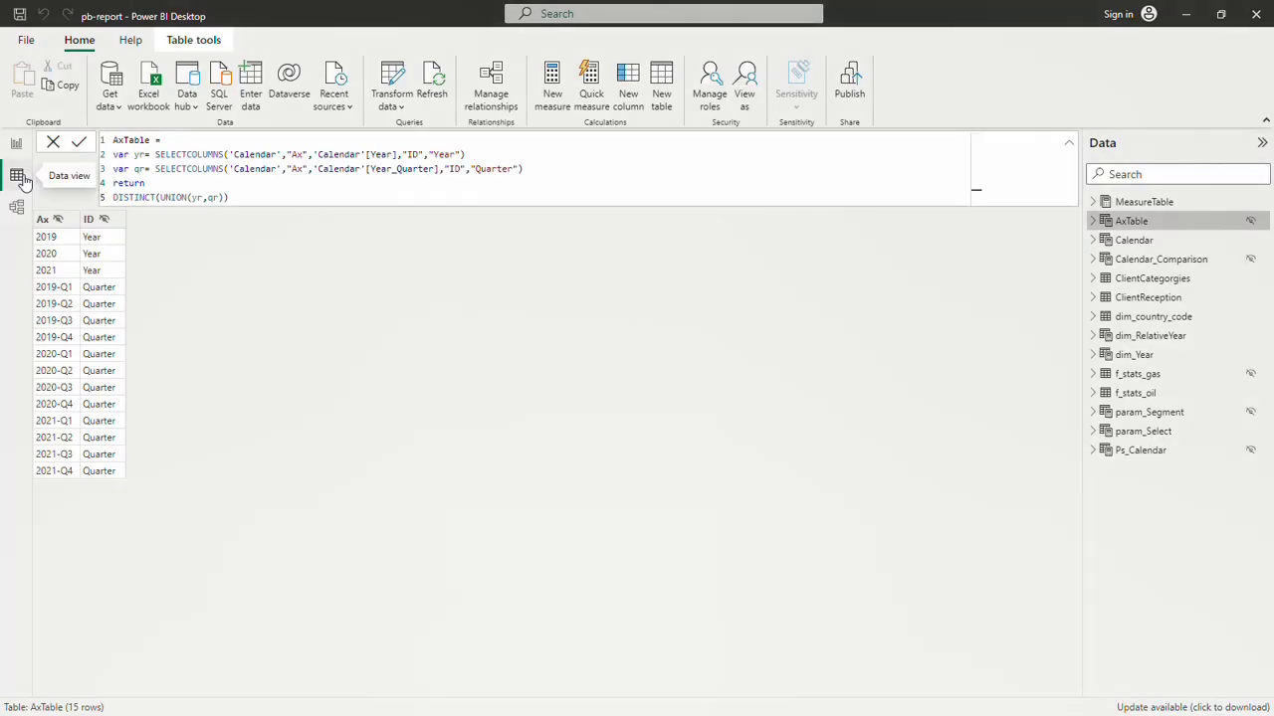
{"action": "left_click", "coordinate": [215, 45]}
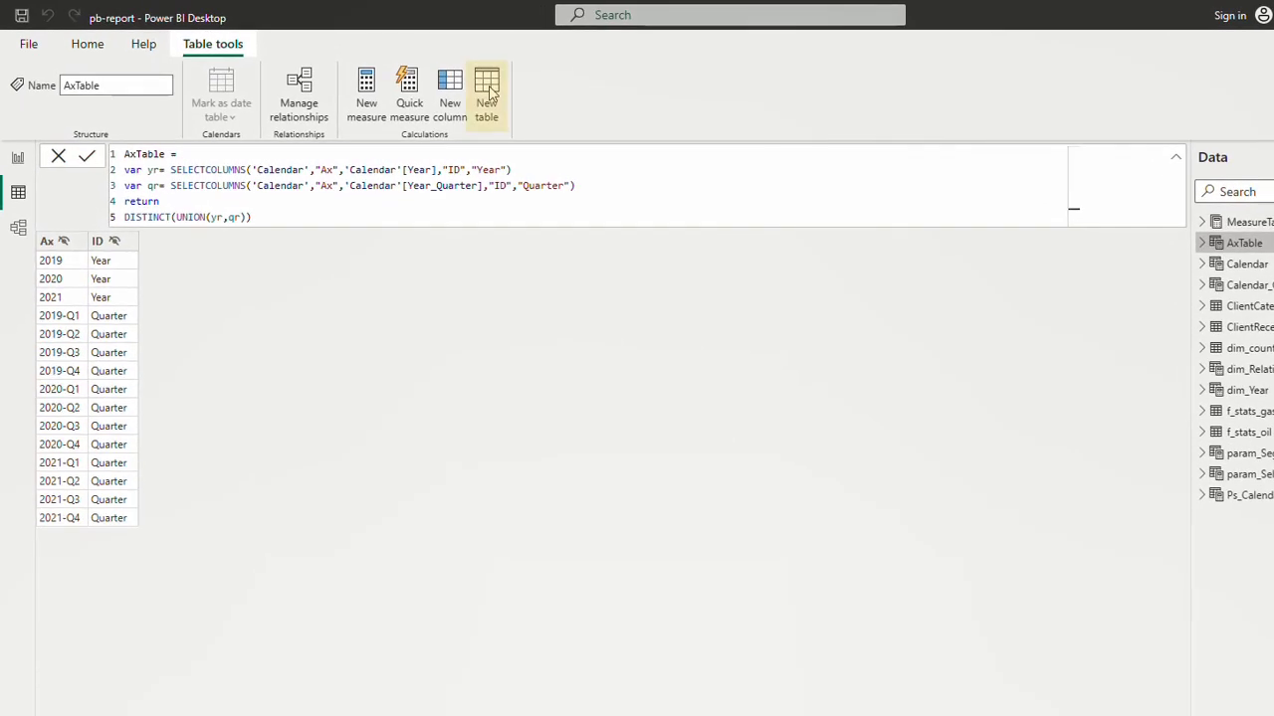
{"action": "left_click", "coordinate": [487, 93]}
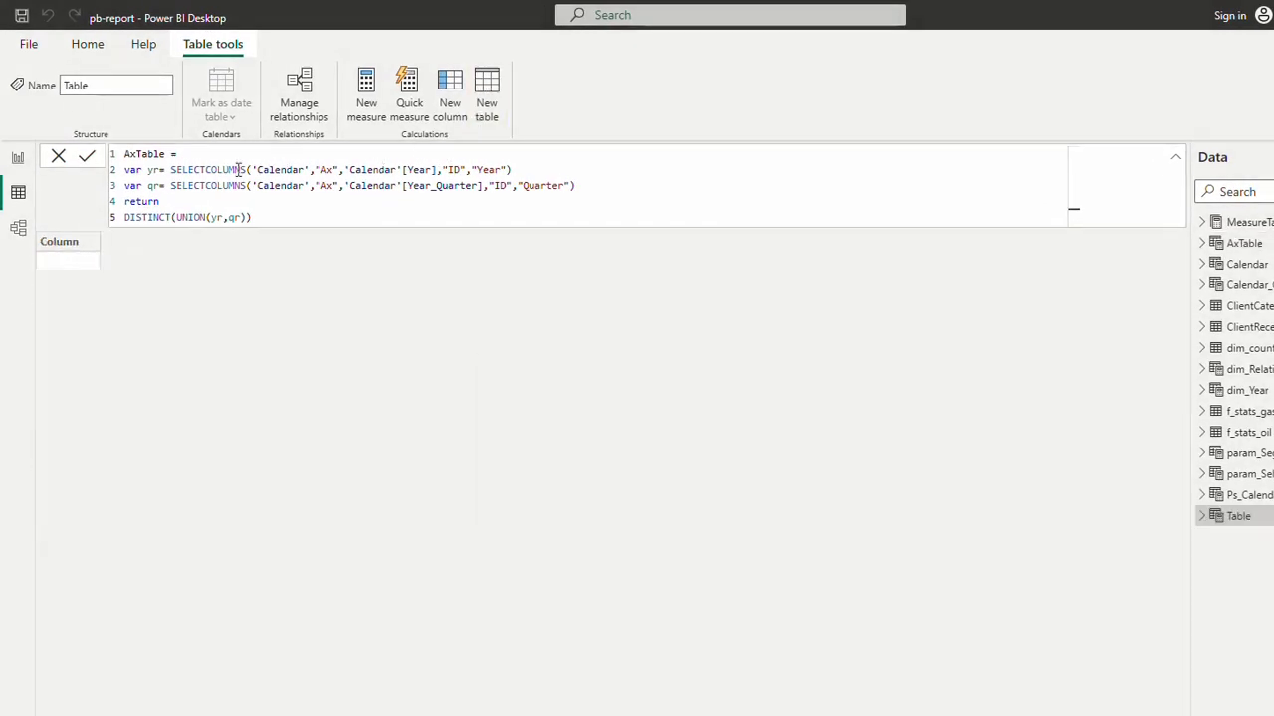
{"action": "double_click", "coordinate": [158, 154]}
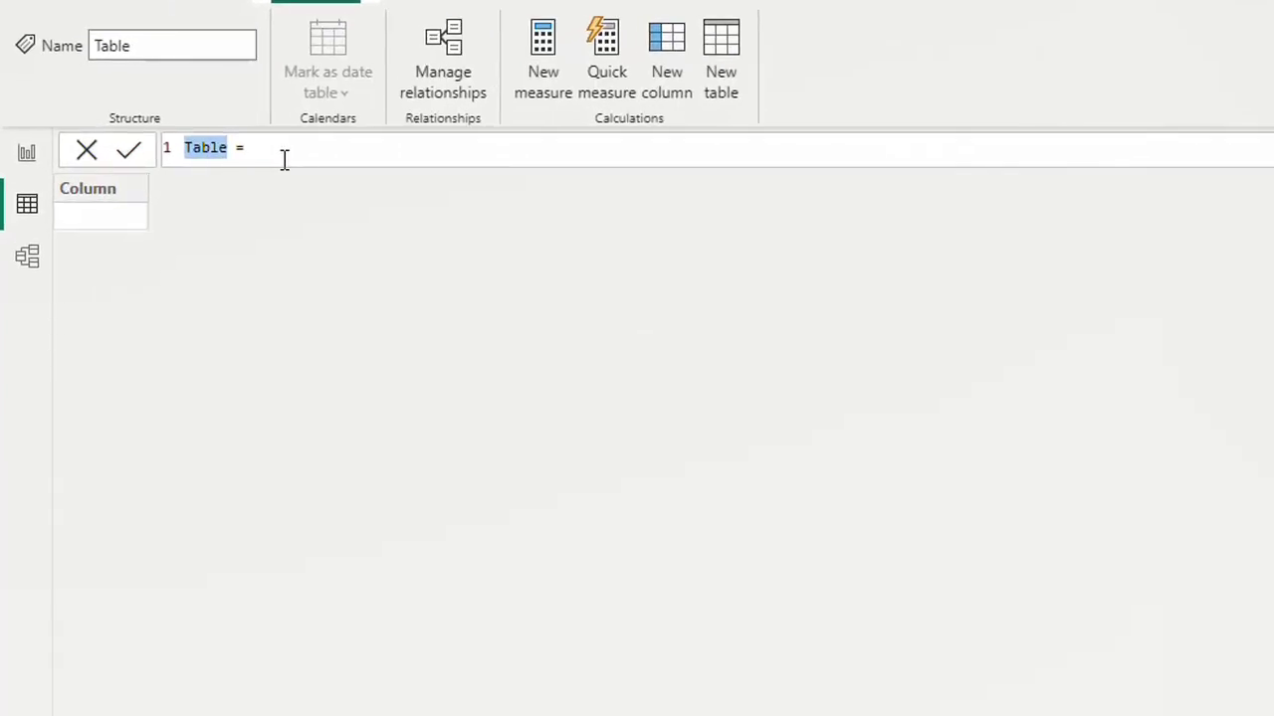
{"action": "type", "text": "TopN = "}
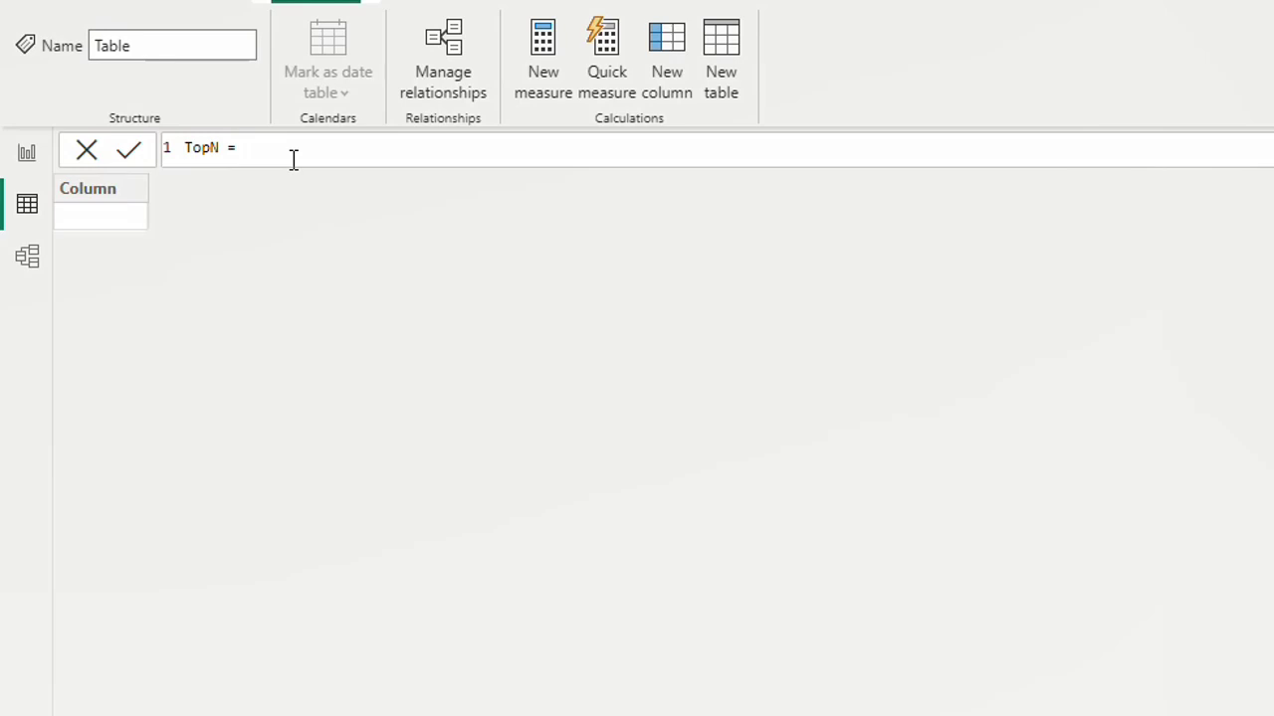
Define the TopN table as GENERATESERIES(5,50,5).
{"action": "type", "text": "gen"}
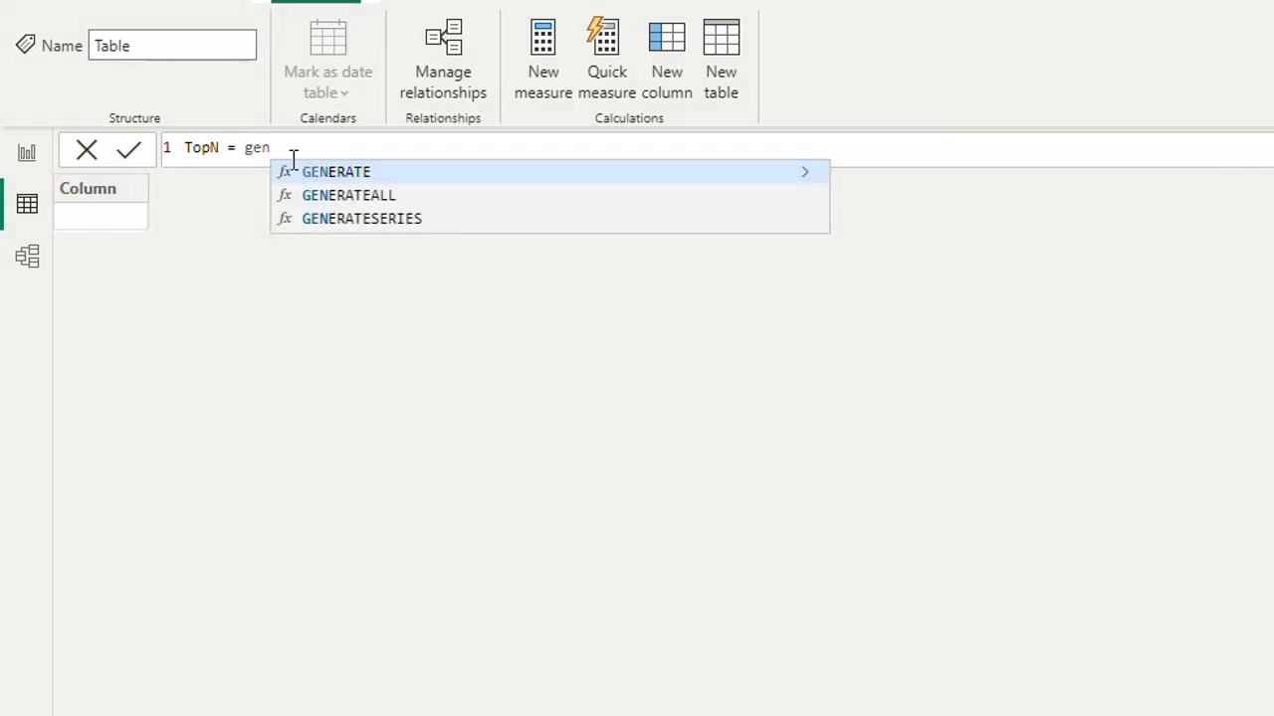
{"action": "left_click", "coordinate": [353, 219]}
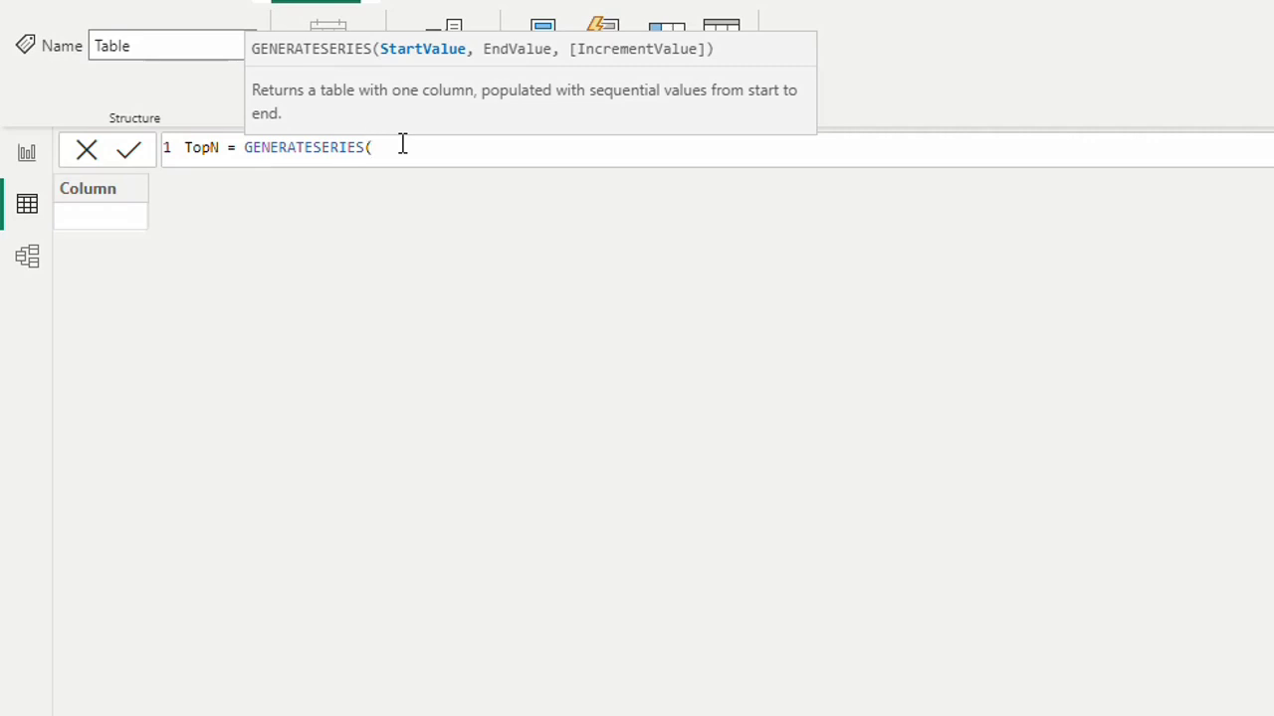
{"action": "type", "text": "5,100"}
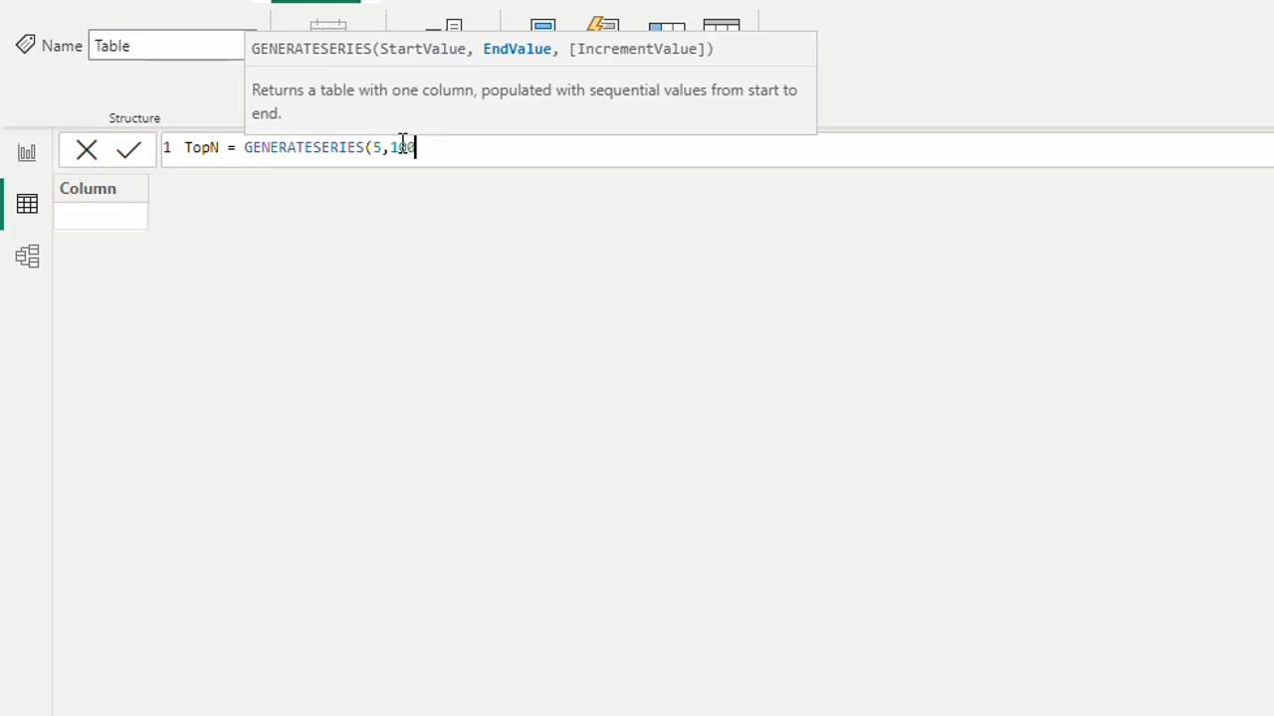
{"action": "key", "text": "BackSpace"}
{"action": "key", "text": "BackSpace"}
{"action": "key", "text": "BackSpace"}
{"action": "type", "text": "50"}
{"action": "type", "text": ","}
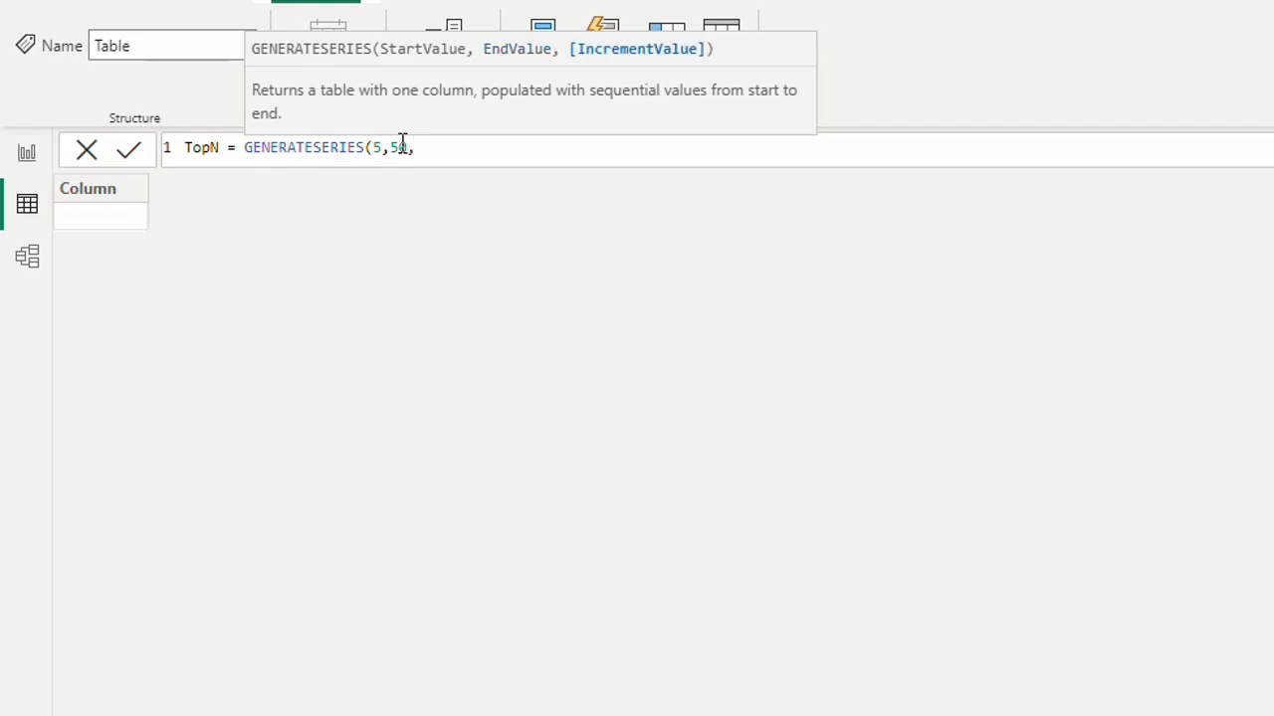
{"action": "type", "text": "5)"}
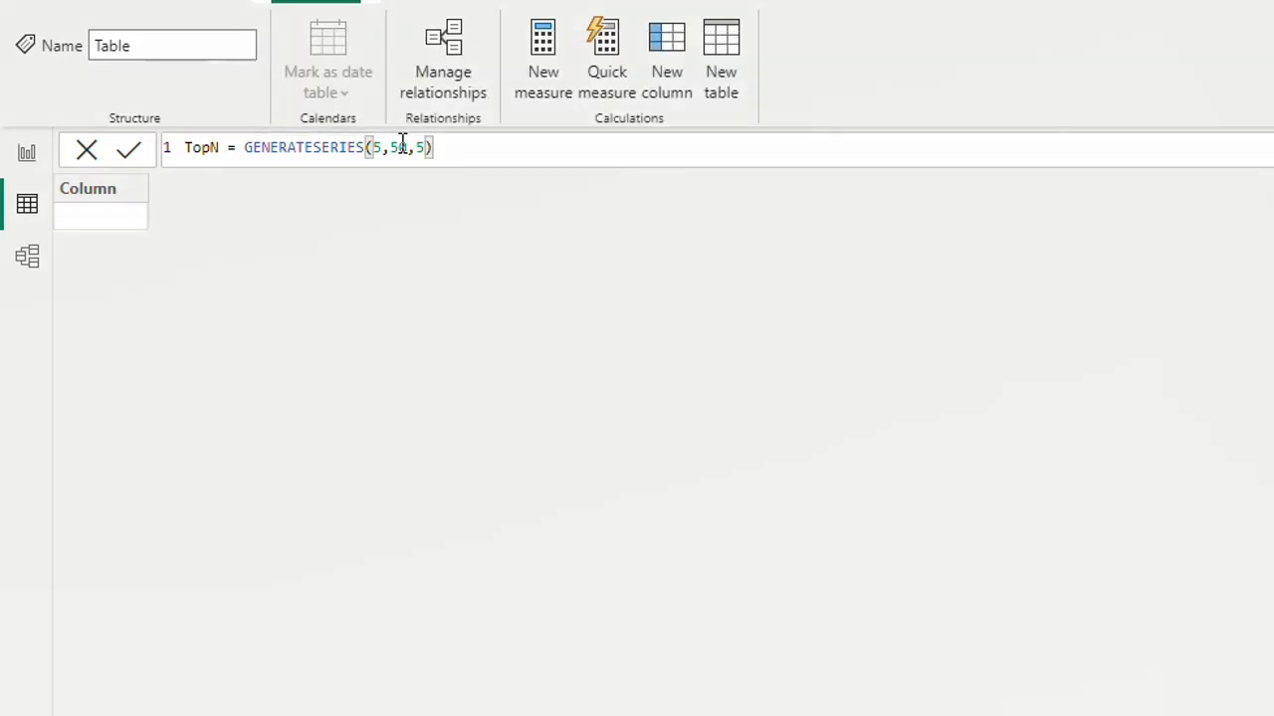
{"action": "key", "text": "Return"}
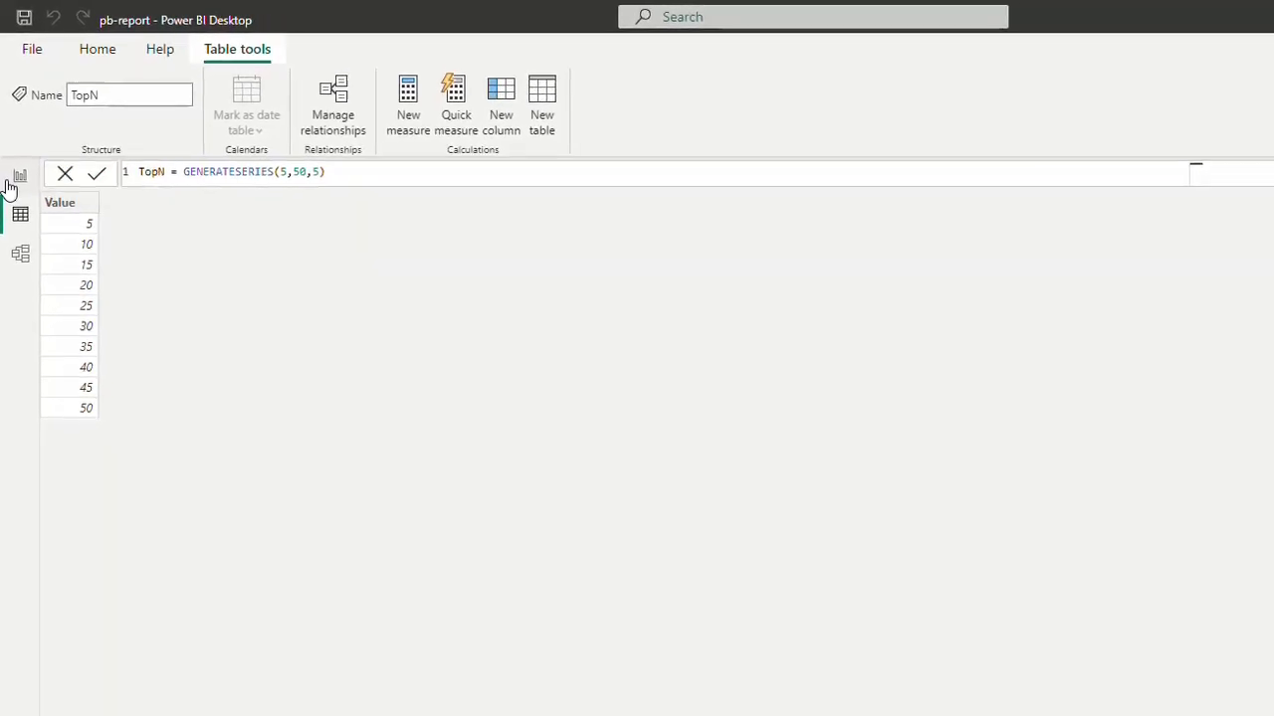
Add a slicer with the TopN table's Value field to the report page's upper-left area.
{"action": "left_click", "coordinate": [10, 184]}
{"action": "left_click", "coordinate": [1151, 376]}
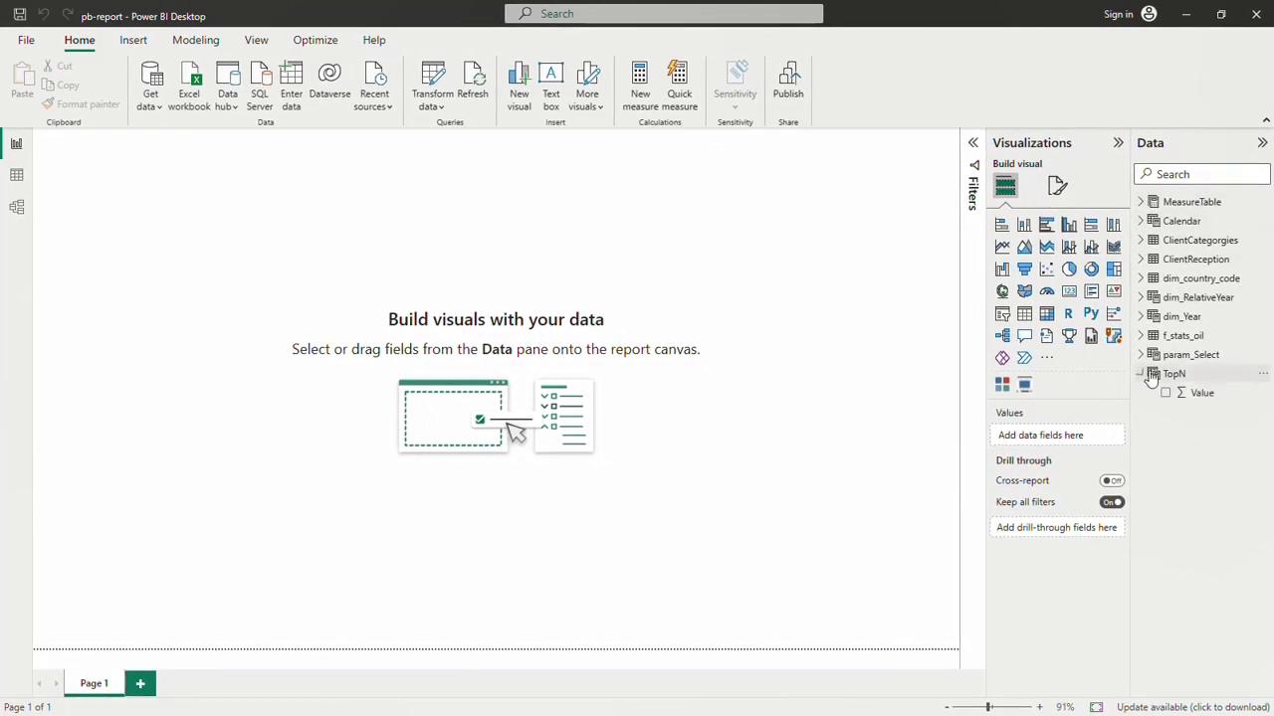
{"action": "left_click_drag", "start_coordinate": [1201, 393], "coordinate": [281, 189]}
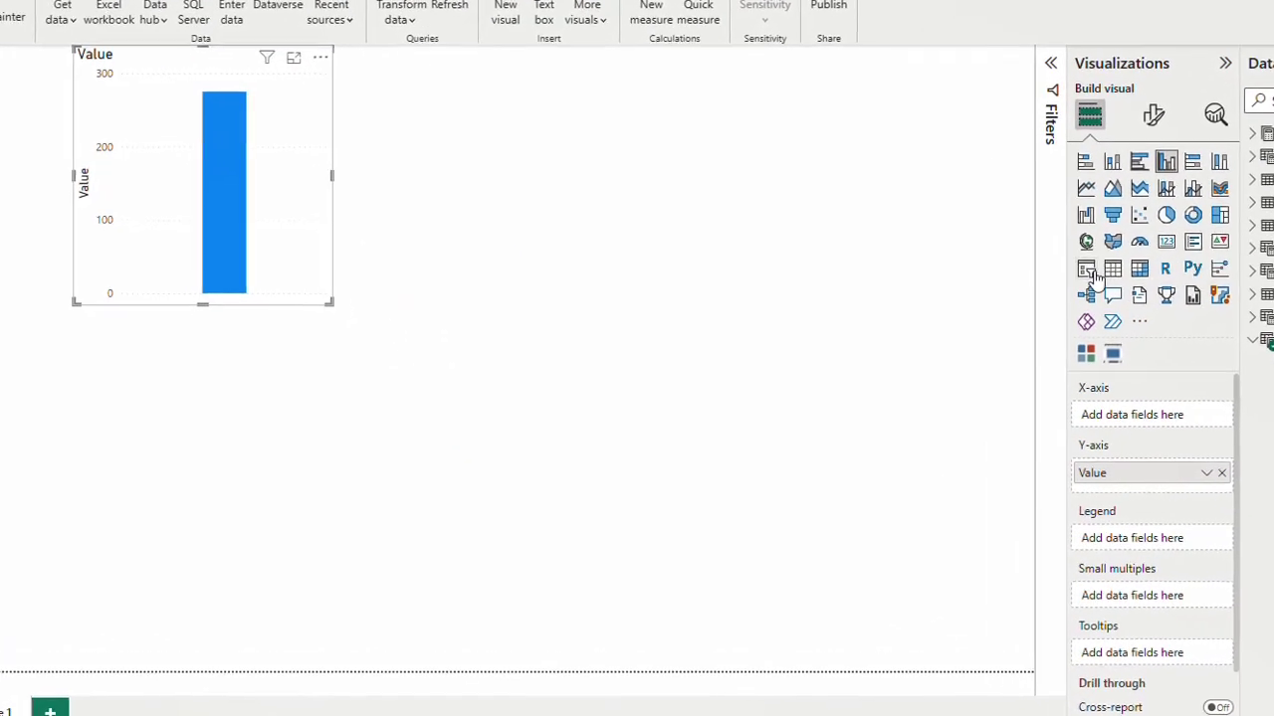
{"action": "left_click", "coordinate": [1002, 313]}
{"action": "left_click_drag", "start_coordinate": [262, 59], "coordinate": [250, 110]}
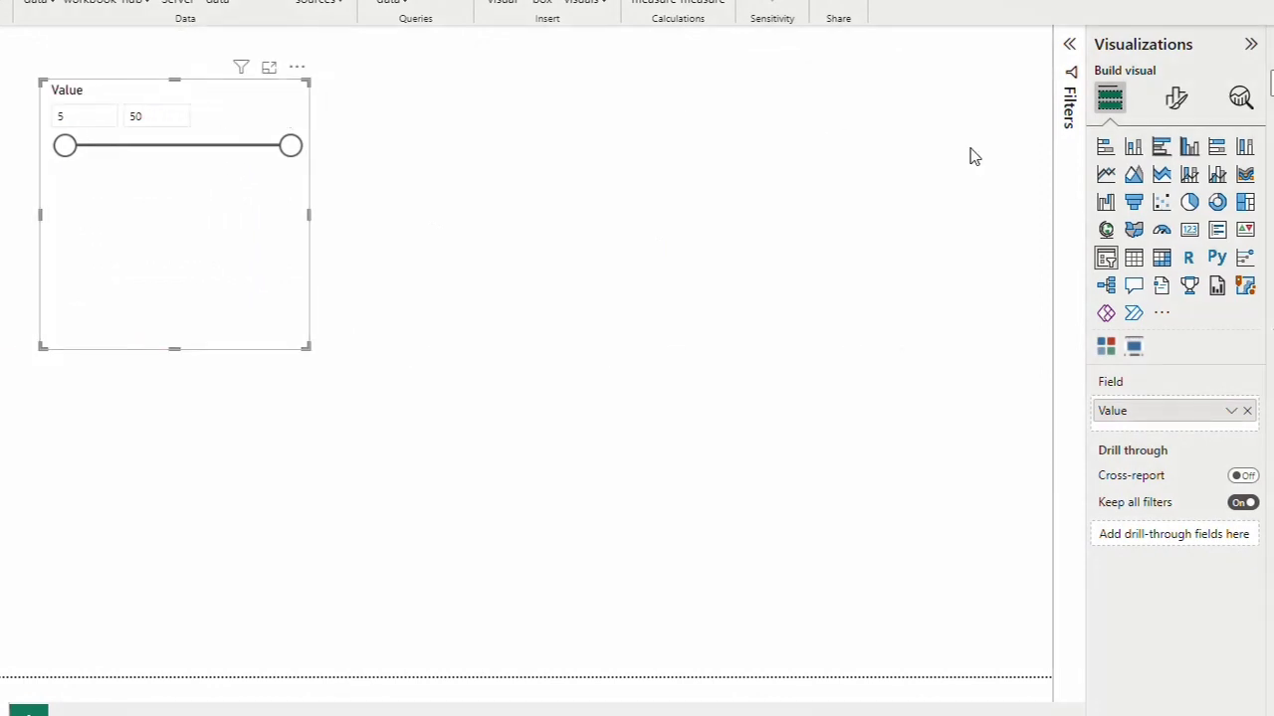
Change the Value slicer's style to Dropdown.
{"action": "left_click", "coordinate": [1175, 99]}
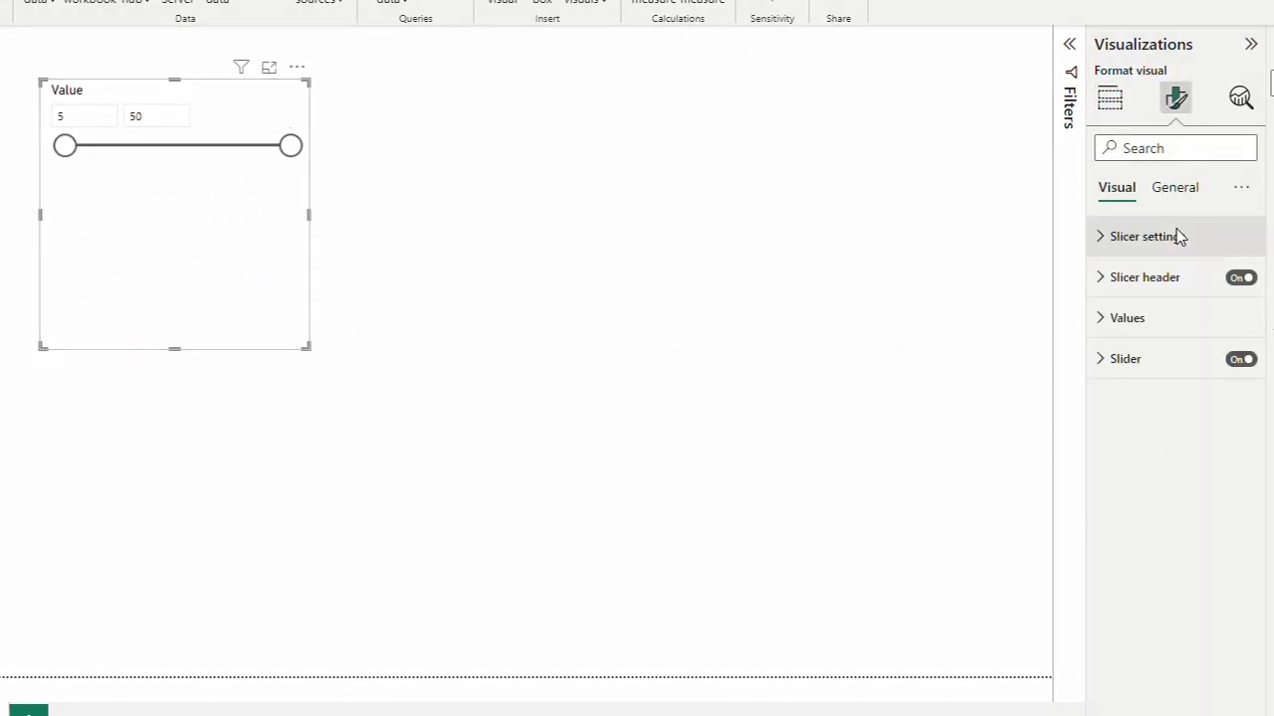
{"action": "left_click", "coordinate": [1176, 237]}
{"action": "left_click", "coordinate": [1189, 336]}
{"action": "left_click", "coordinate": [1155, 406]}
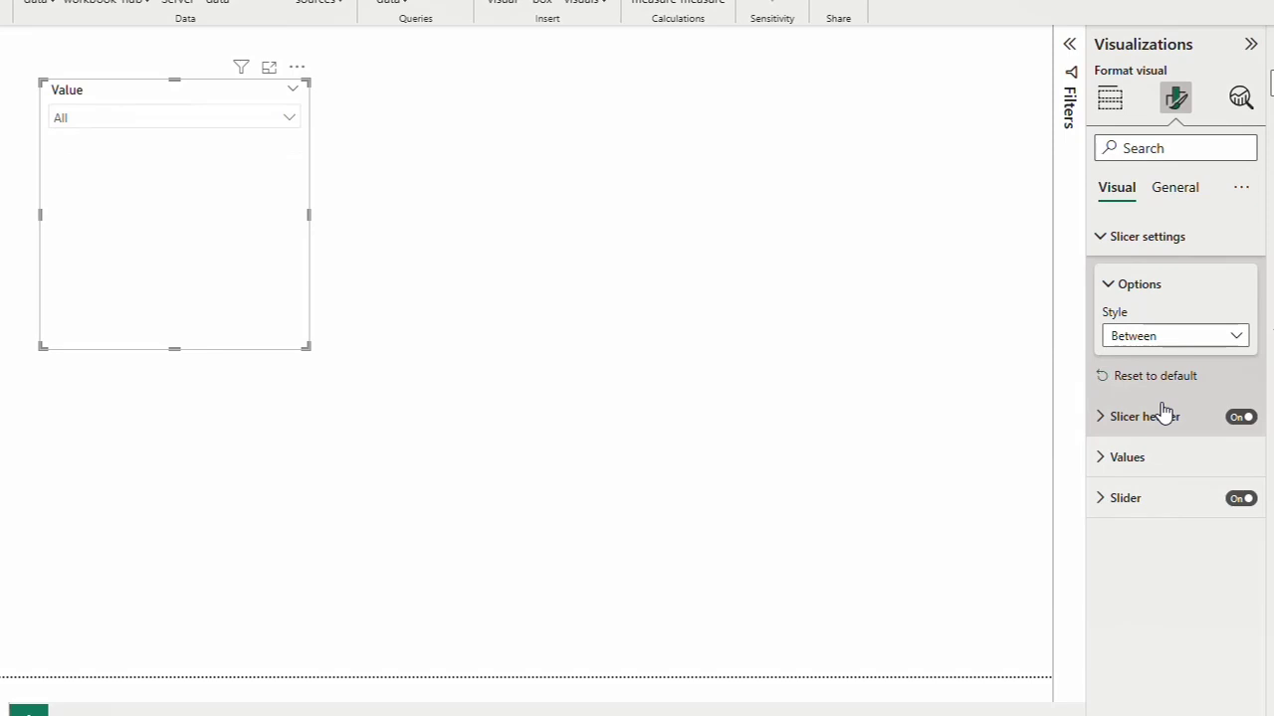
Shrink and reposition the Value slicer, and check the choices in its dropdown list.
{"action": "left_click_drag", "start_coordinate": [310, 350], "coordinate": [206, 183]}
{"action": "left_click_drag", "start_coordinate": [151, 123], "coordinate": [199, 94]}
{"action": "left_click", "coordinate": [199, 92]}
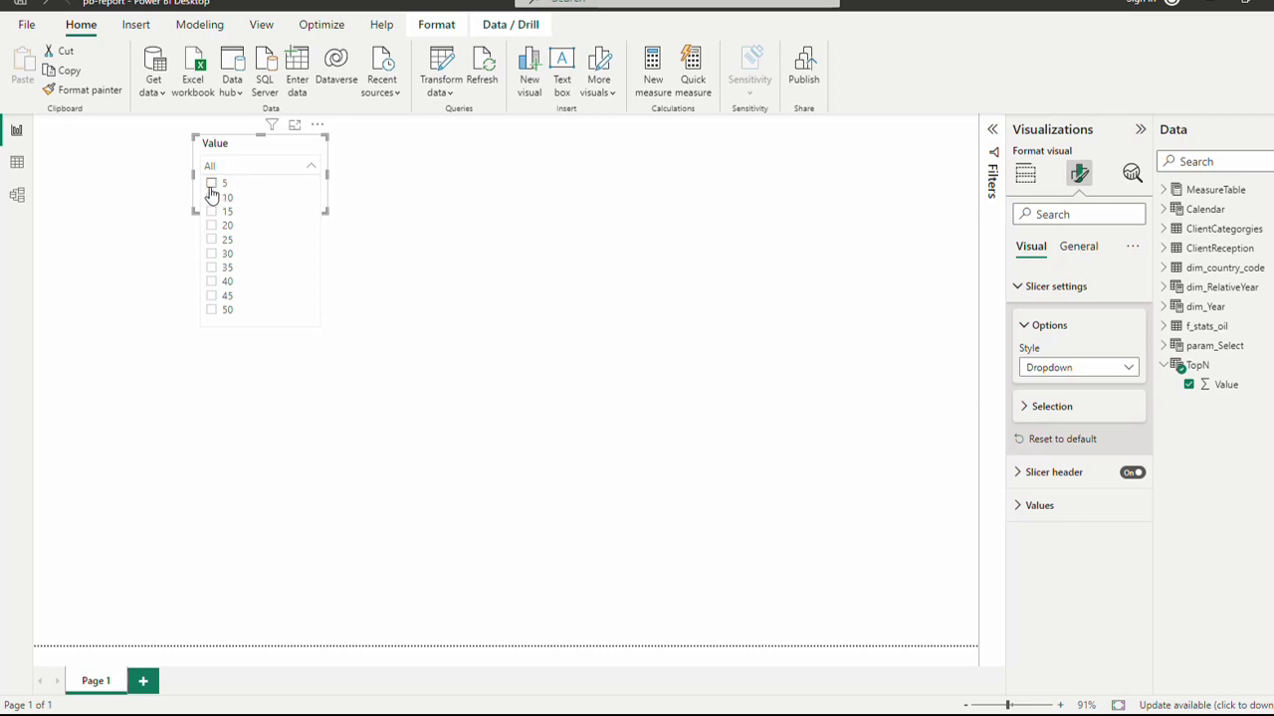
{"action": "left_click", "coordinate": [257, 149]}
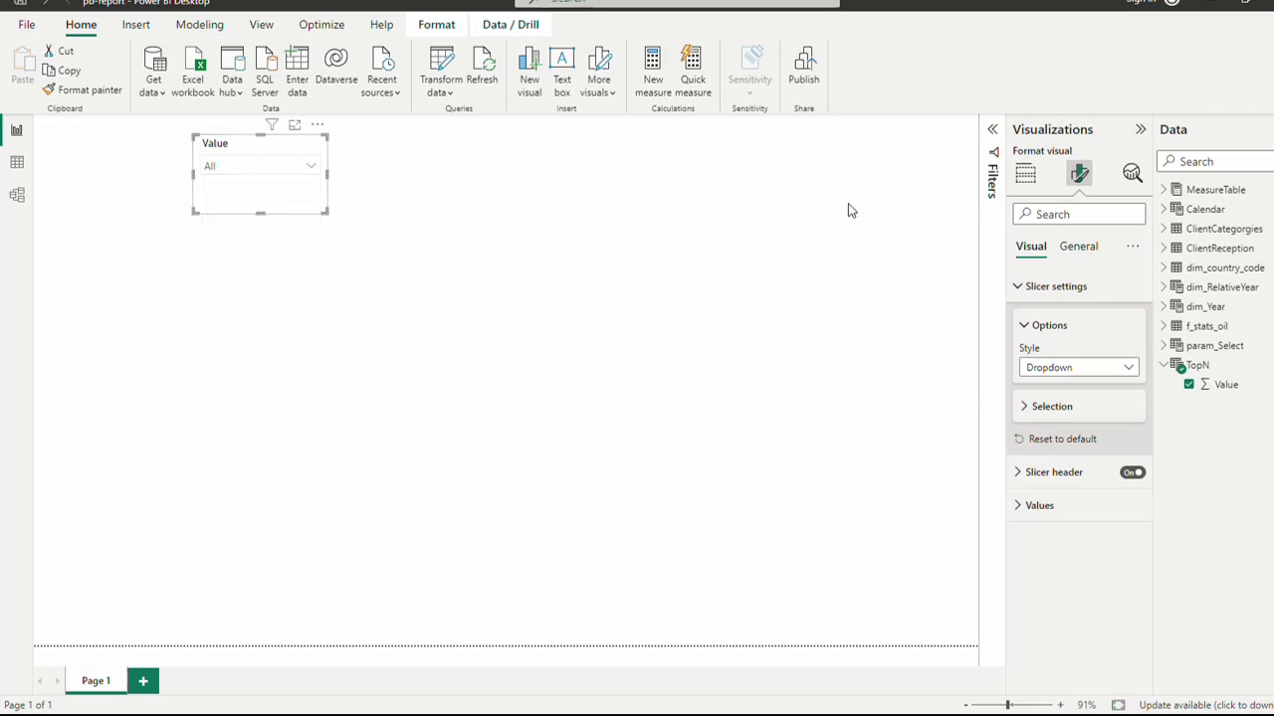
Add a slicer with the Year field from dim_Year beside the Value slicer.
{"action": "left_click", "coordinate": [1163, 366]}
{"action": "left_click", "coordinate": [1164, 307]}
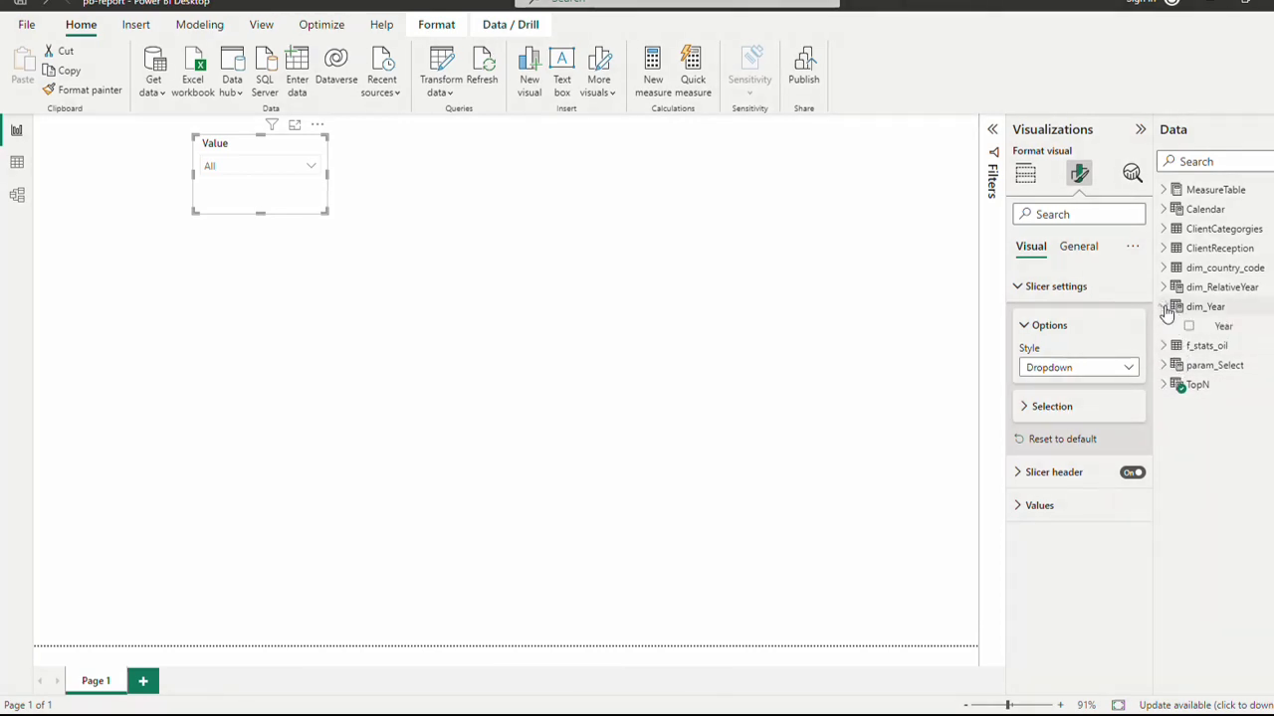
{"action": "left_click_drag", "start_coordinate": [1223, 329], "coordinate": [481, 156]}
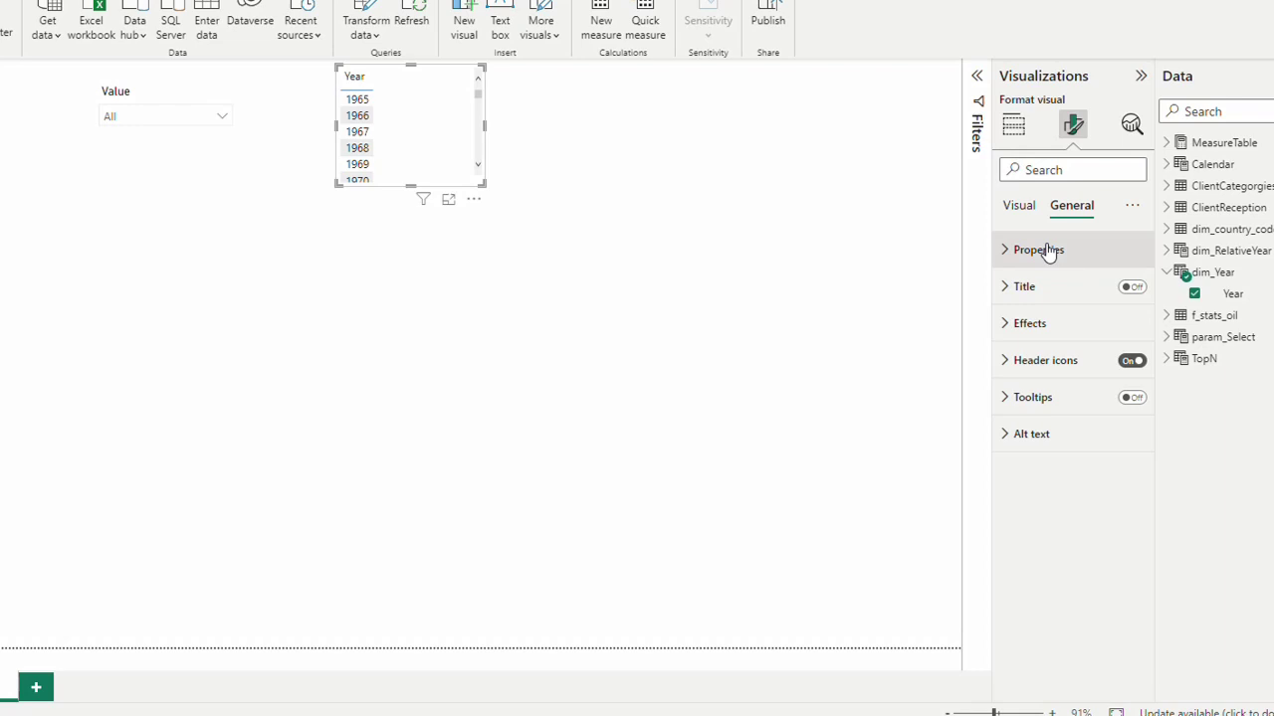
{"action": "left_click", "coordinate": [1017, 206]}
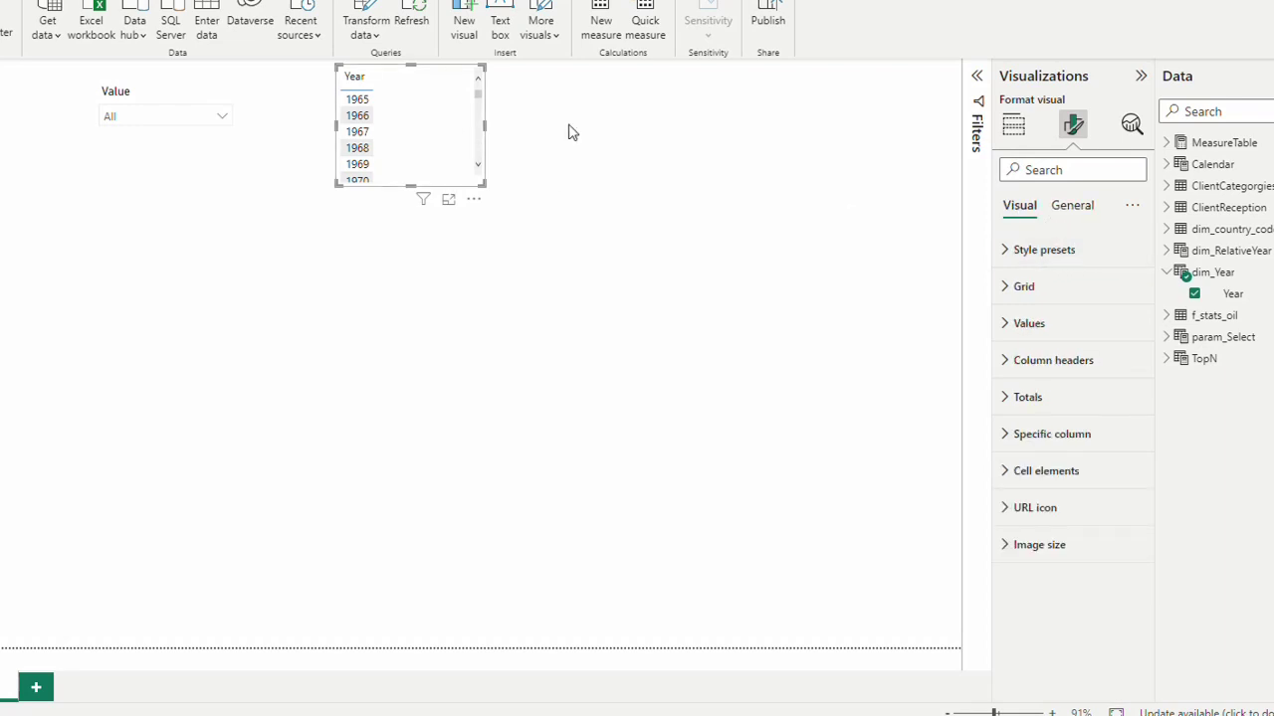
{"action": "left_click", "coordinate": [1013, 124]}
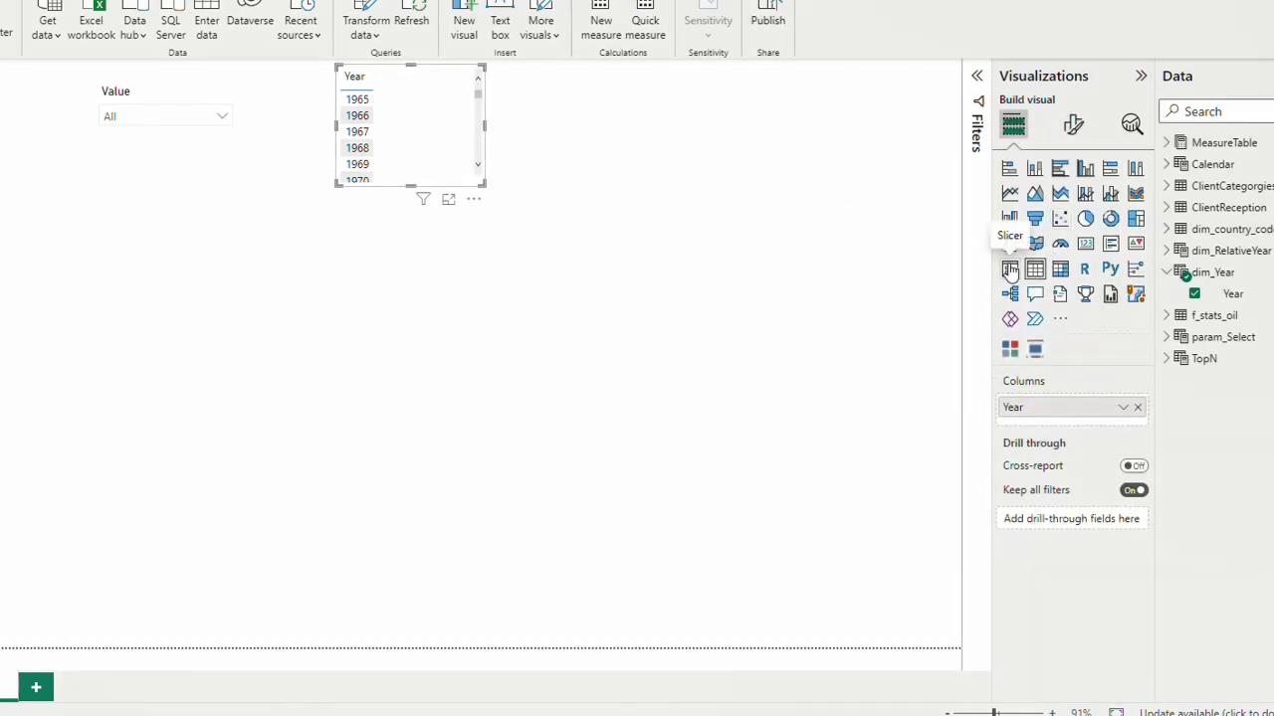
{"action": "left_click", "coordinate": [1010, 269]}
Change the Year slicer's style to Dropdown.
{"action": "left_click", "coordinate": [1072, 124]}
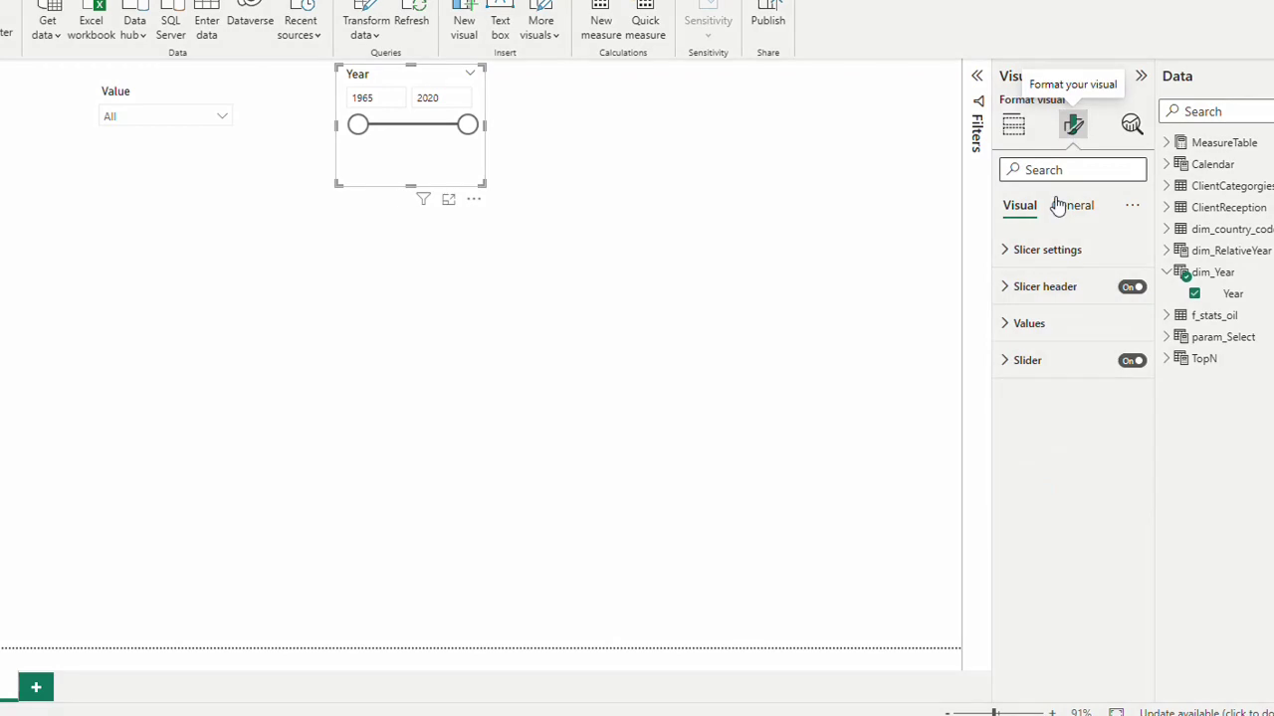
{"action": "left_click", "coordinate": [1038, 256]}
{"action": "left_click", "coordinate": [1075, 339]}
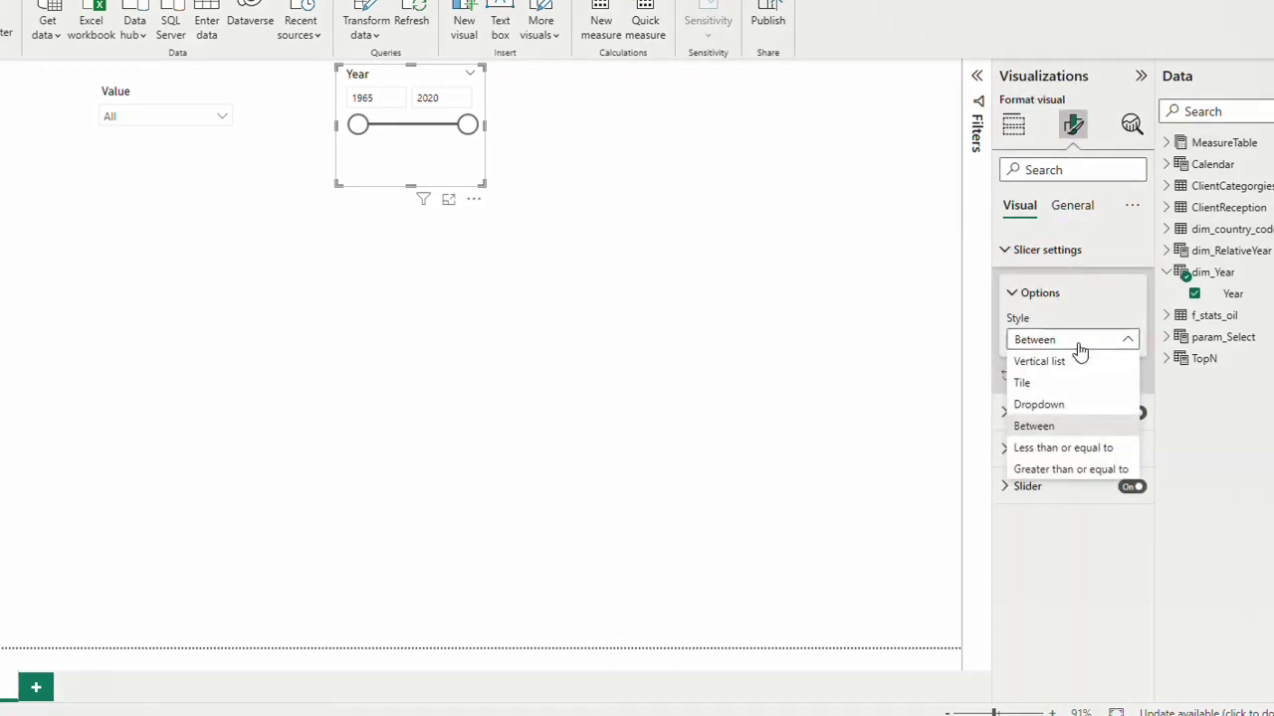
{"action": "left_click", "coordinate": [1049, 416]}
Select 2019 in the Year slicer, and align and shrink the slicer to match the Value slicer.
{"action": "left_click", "coordinate": [420, 101]}
{"action": "scroll", "coordinate": [430, 177], "scroll_direction": "down", "scroll_amount": 8}
{"action": "scroll", "coordinate": [408, 244], "scroll_direction": "down", "scroll_amount": 4}
{"action": "scroll", "coordinate": [408, 242], "scroll_direction": "down", "scroll_amount": 2}
{"action": "left_click", "coordinate": [388, 252]}
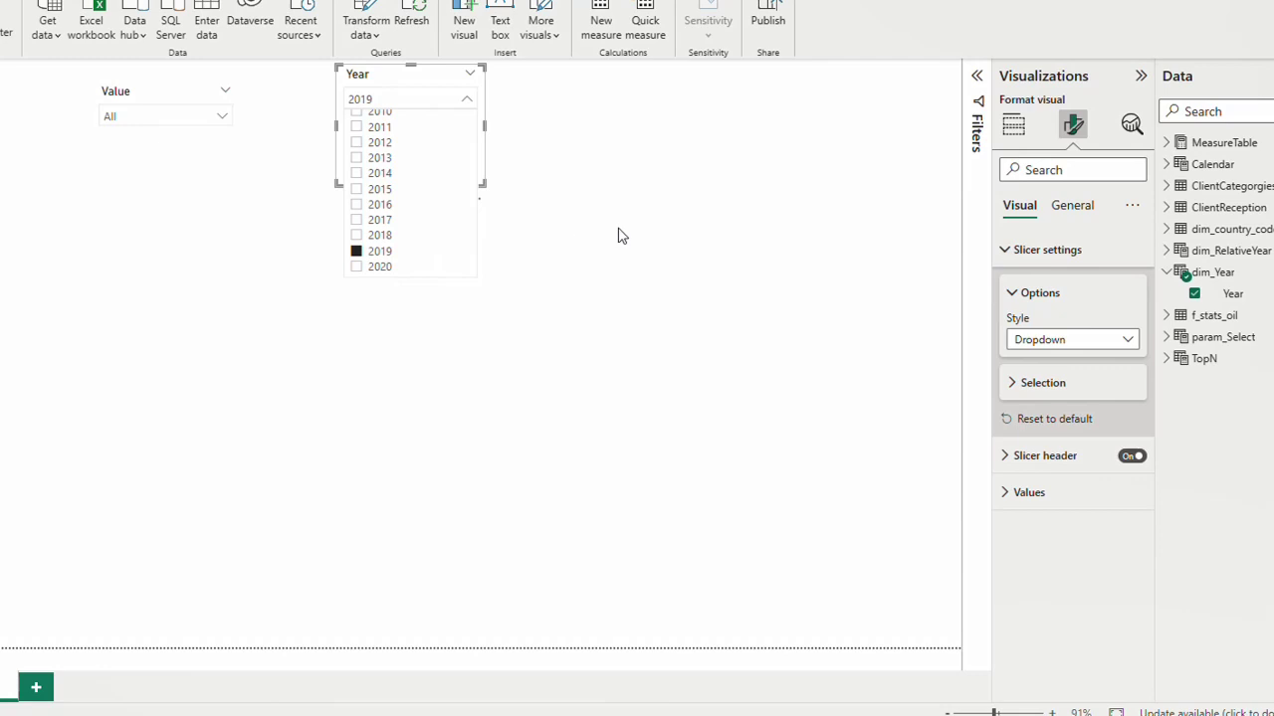
{"action": "left_click", "coordinate": [415, 94]}
{"action": "mouse_move", "coordinate": [407, 83]}
{"action": "left_mouse_down"}
{"action": "mouse_move", "coordinate": [418, 102]}
{"action": "mouse_move", "coordinate": [407, 99]}
{"action": "left_mouse_up"}
{"action": "left_click_drag", "start_coordinate": [488, 199], "coordinate": [482, 165]}
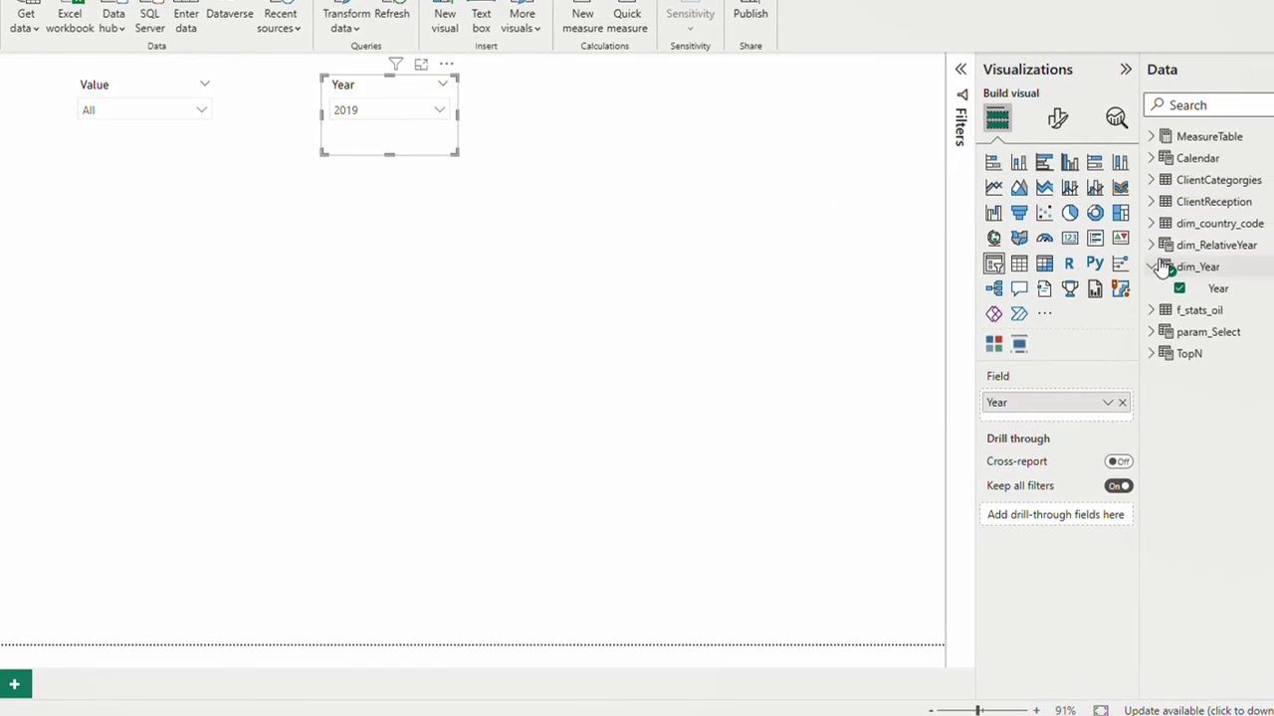
Add the Country field from dim_country_code to the report canvas and display it as a table.
{"action": "left_click", "coordinate": [1164, 267]}
{"action": "left_click", "coordinate": [1159, 224]}
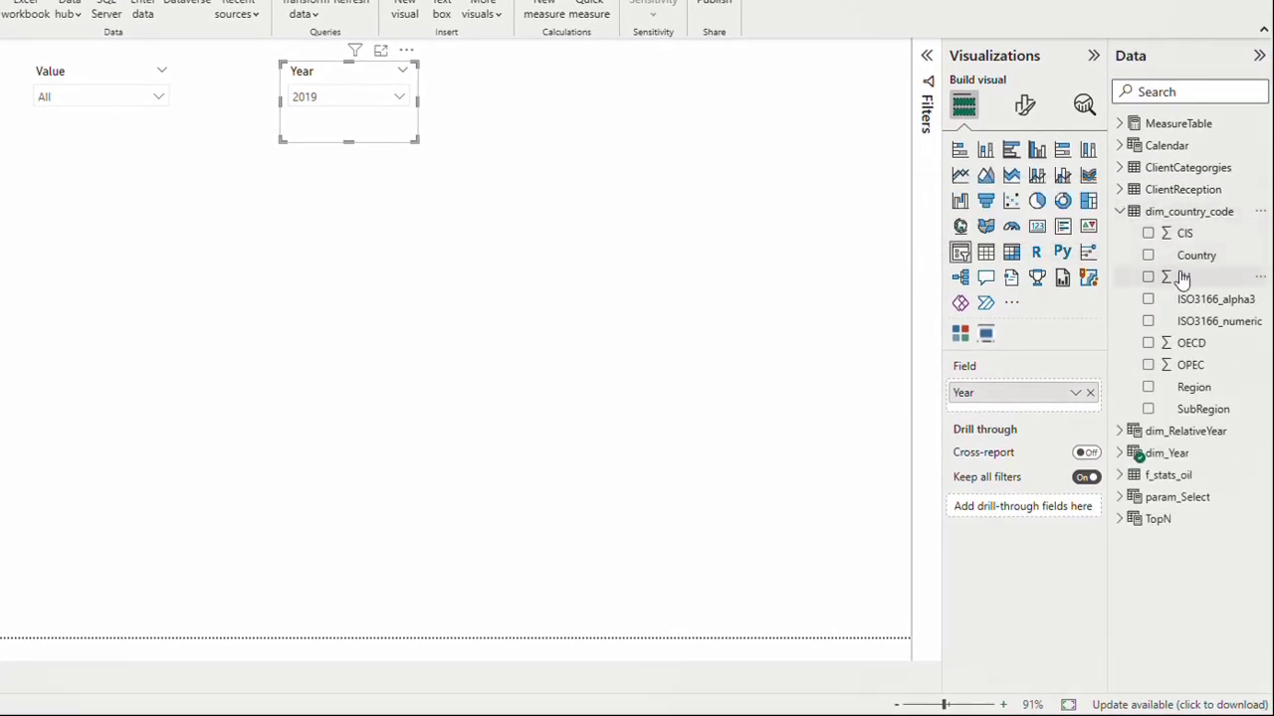
{"action": "left_click_drag", "start_coordinate": [1226, 257], "coordinate": [103, 358]}
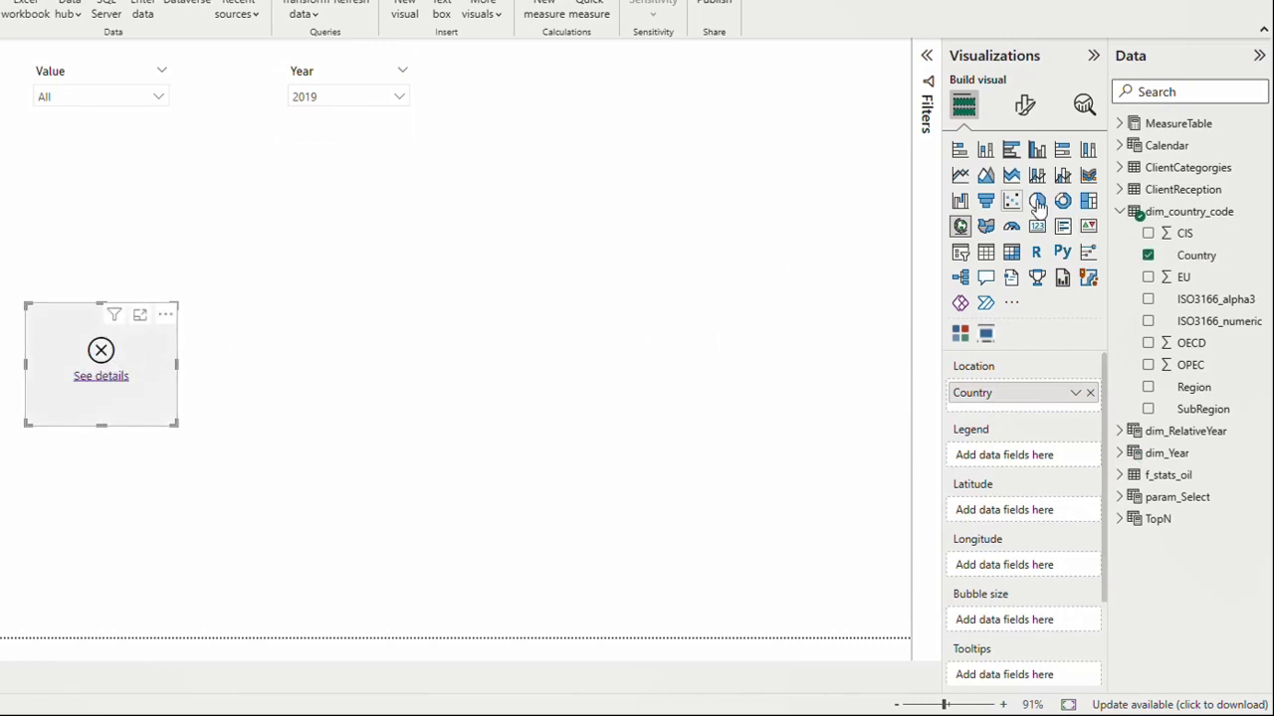
{"action": "left_click", "coordinate": [985, 252]}
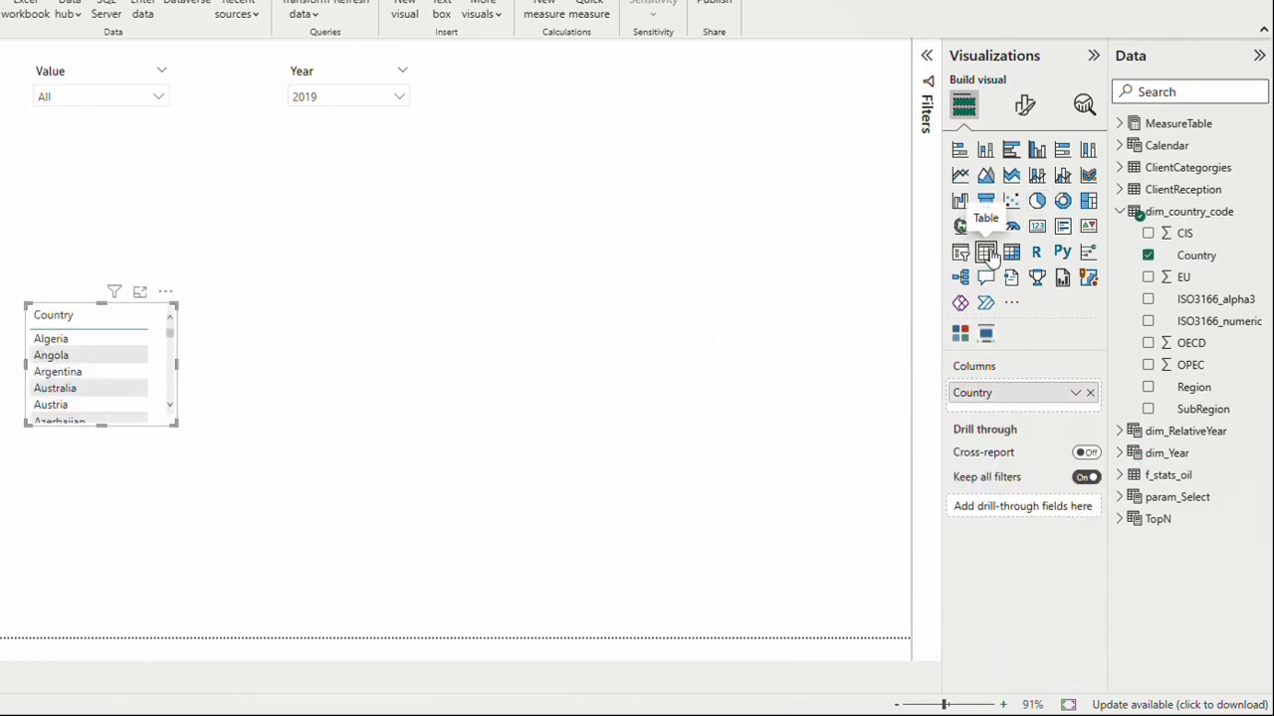
Add the OilProduction measure to the Country table, enlarge and reposition the table, and look through its rows.
{"action": "left_click", "coordinate": [1120, 212]}
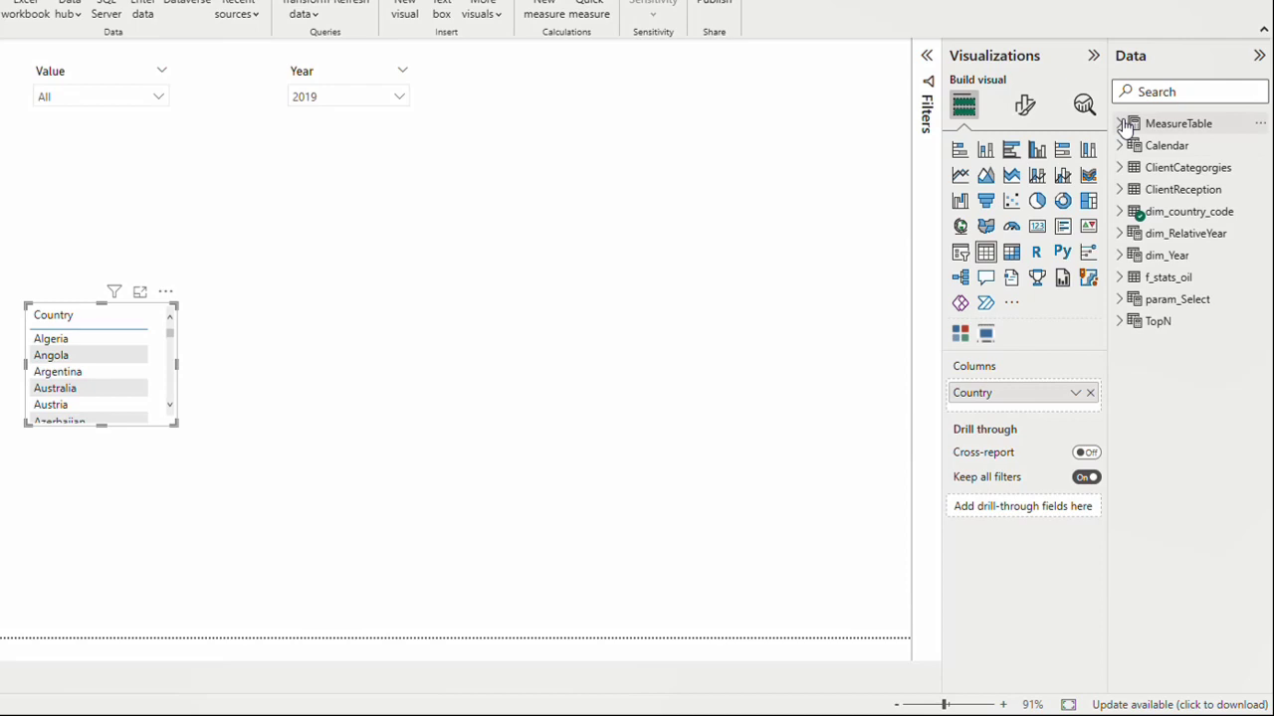
{"action": "left_click", "coordinate": [1120, 124]}
{"action": "left_click_drag", "start_coordinate": [1216, 286], "coordinate": [165, 408]}
{"action": "left_click_drag", "start_coordinate": [303, 471], "coordinate": [262, 524]}
{"action": "left_click_drag", "start_coordinate": [239, 315], "coordinate": [325, 241]}
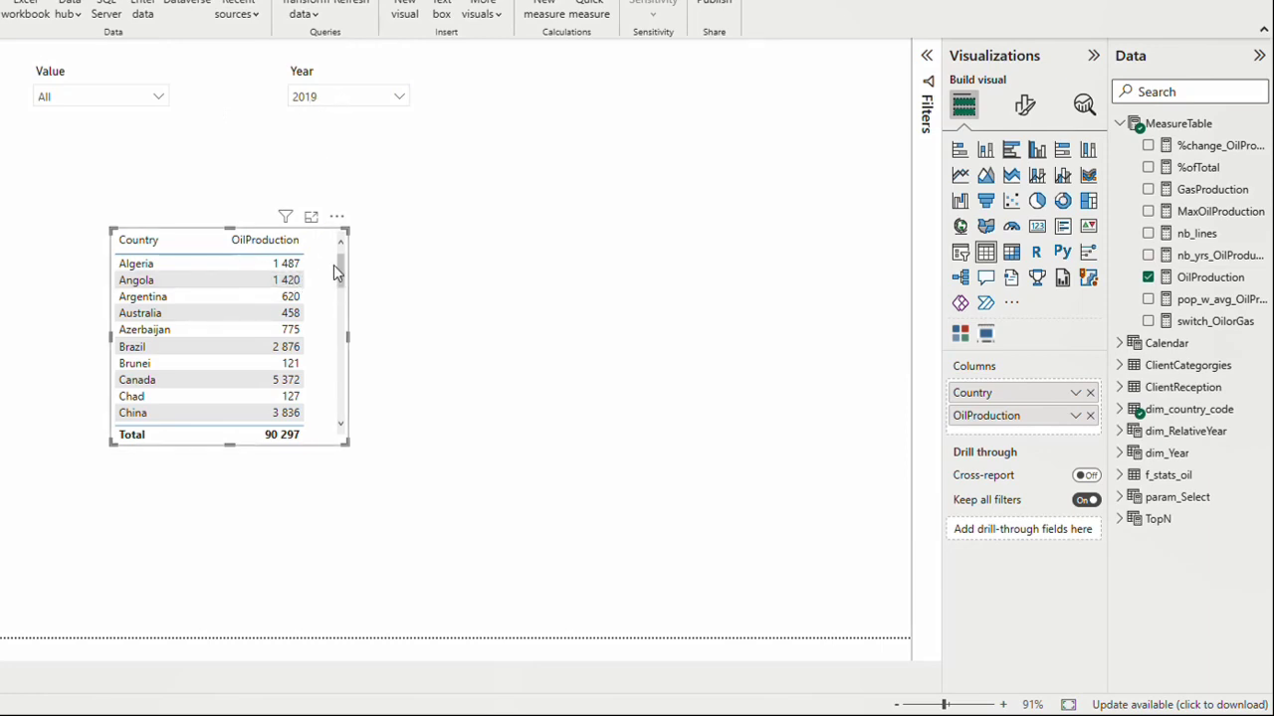
{"action": "left_click_drag", "start_coordinate": [342, 283], "coordinate": [342, 339]}
{"action": "left_click_drag", "start_coordinate": [341, 391], "coordinate": [341, 264]}
Try the values 5, 10 and 15 in the Value slicer to test its effect on the table.
{"action": "left_click", "coordinate": [144, 96]}
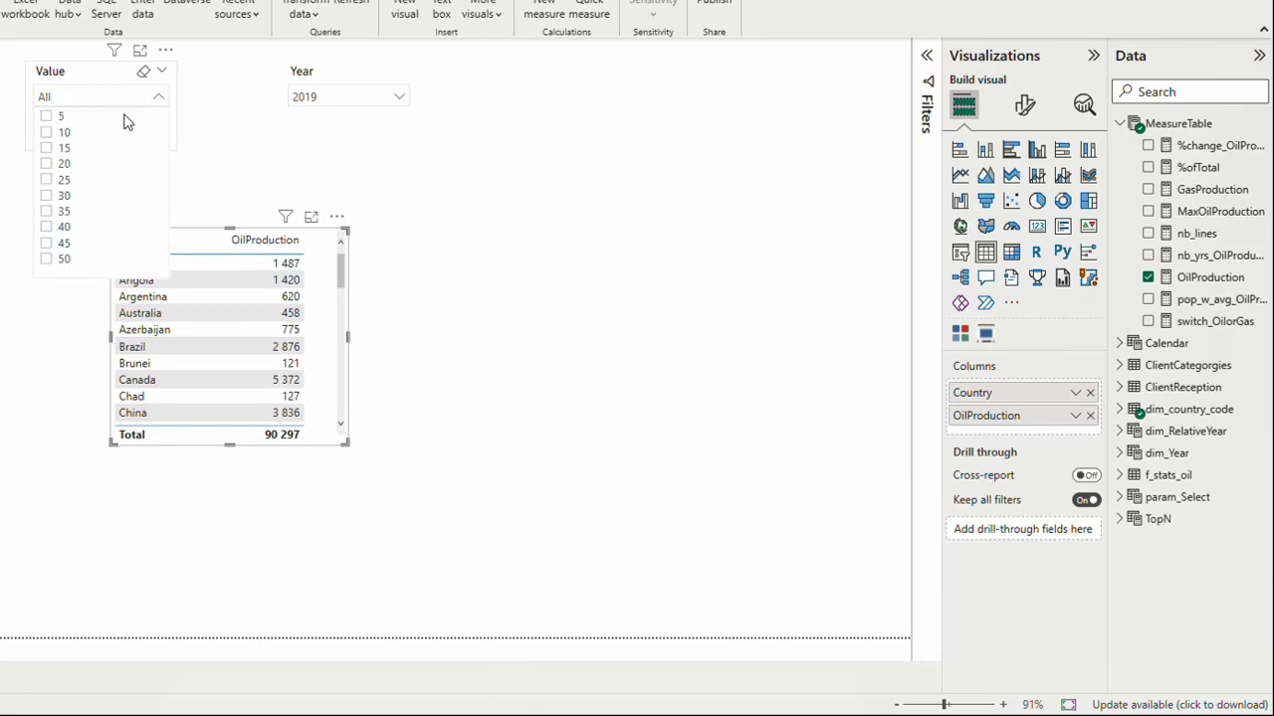
{"action": "left_click", "coordinate": [46, 115]}
{"action": "left_click", "coordinate": [52, 132]}
{"action": "left_click", "coordinate": [54, 147]}
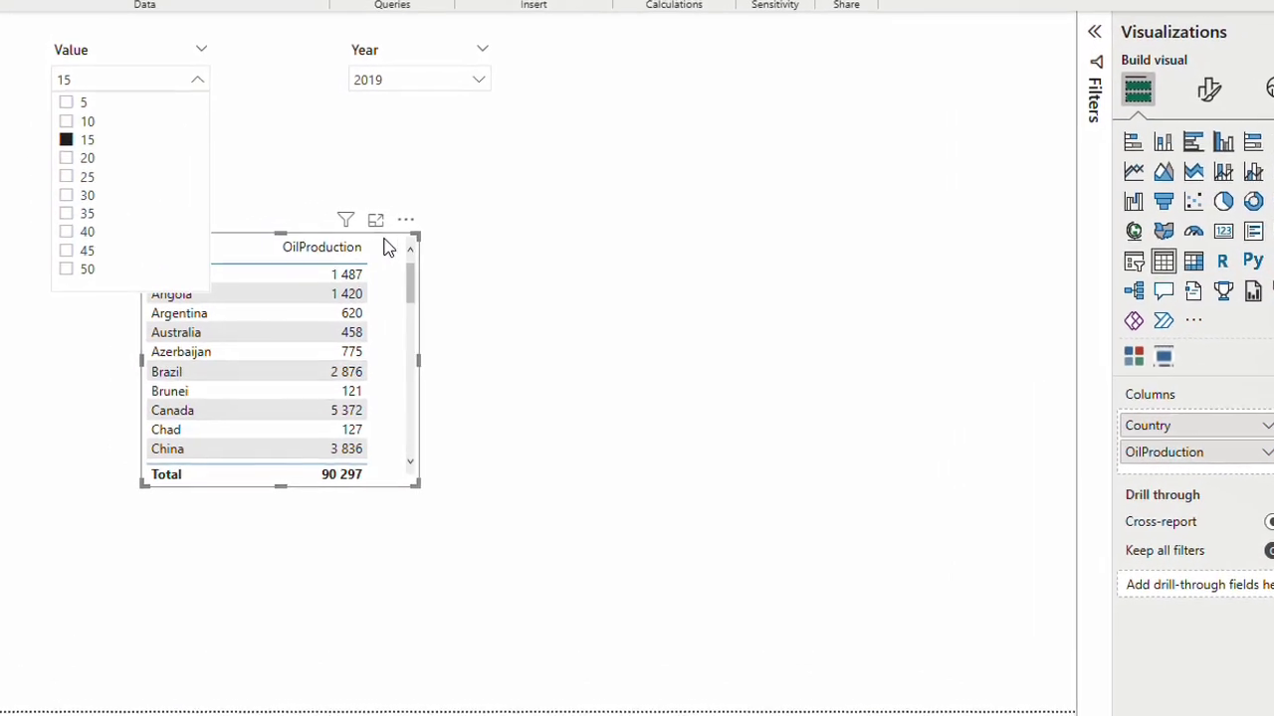
Move the country table clear of the Value slicer's list and realign the Year slicer with the Value slicer.
{"action": "left_click", "coordinate": [338, 249]}
{"action": "left_click_drag", "start_coordinate": [785, 268], "coordinate": [726, 295]}
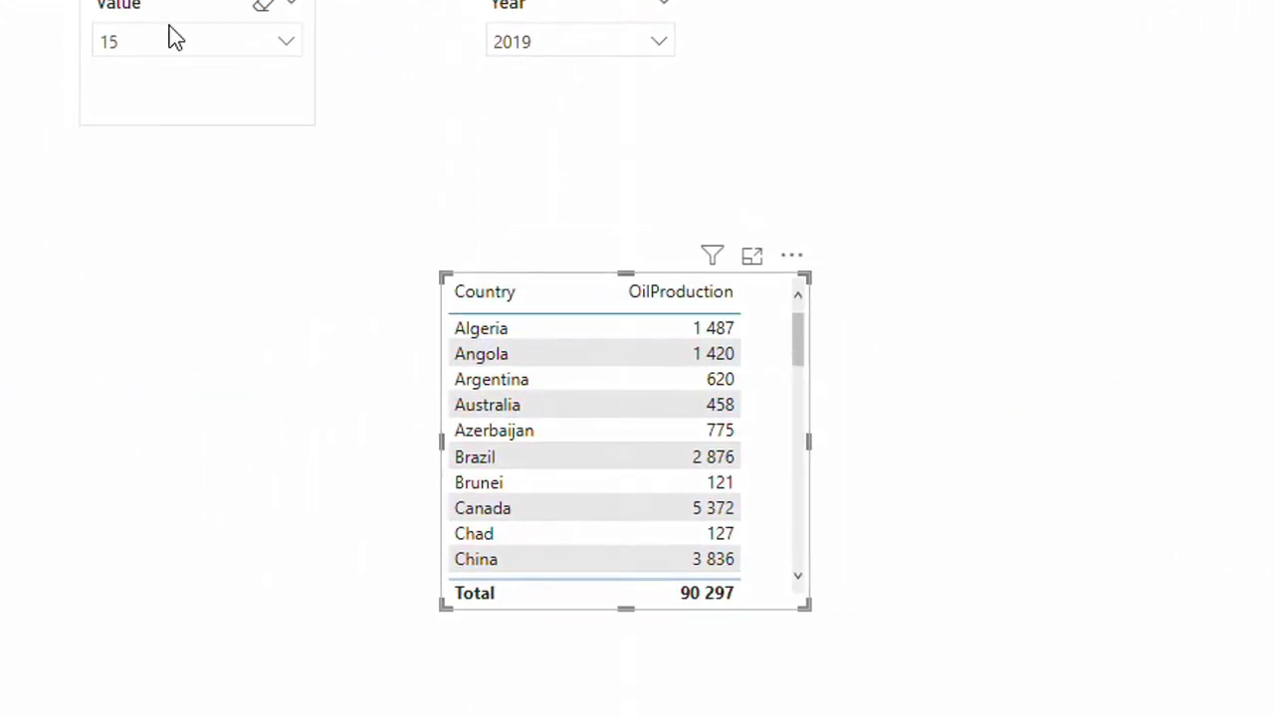
{"action": "left_click", "coordinate": [229, 22]}
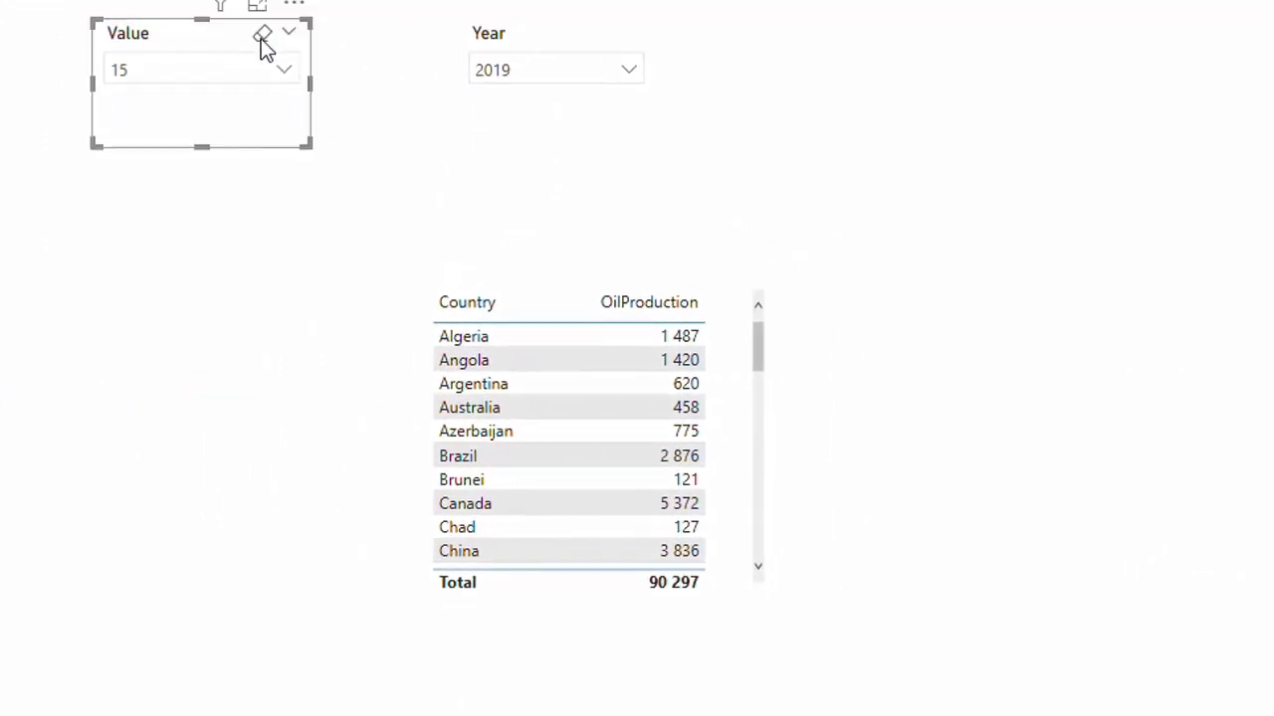
{"action": "left_click_drag", "start_coordinate": [583, 3], "coordinate": [614, 15]}
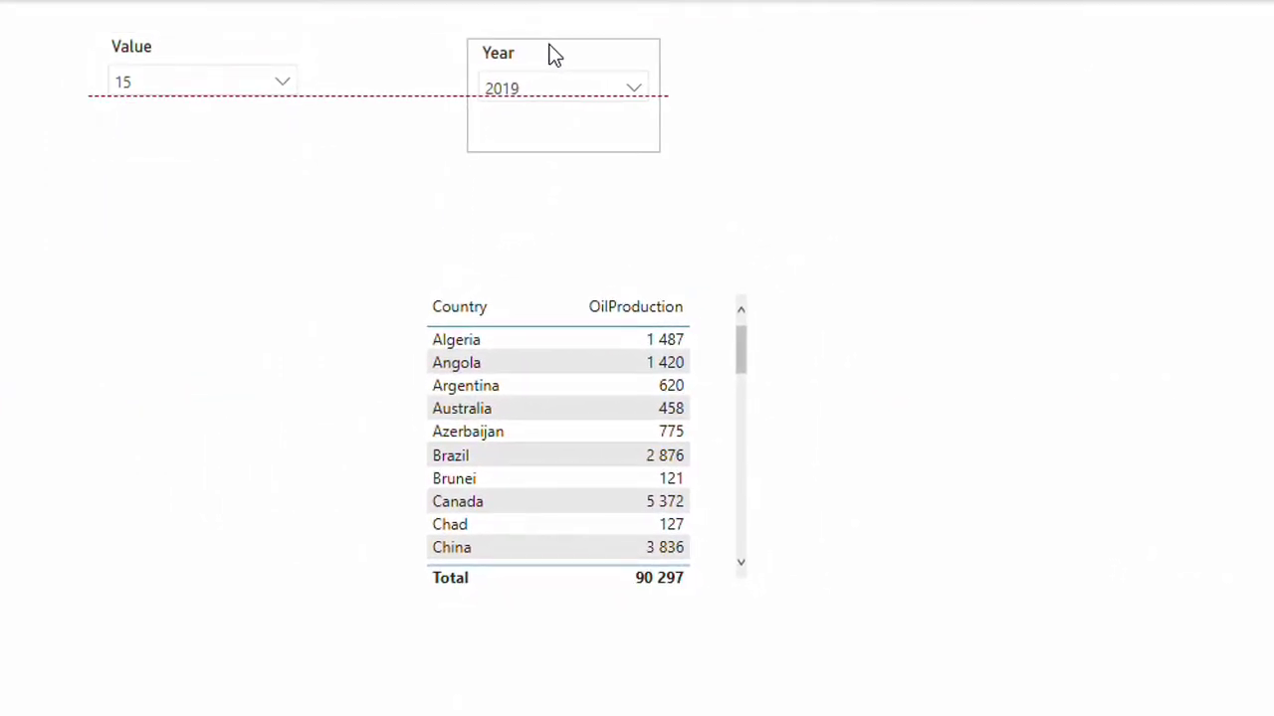
{"action": "left_click_drag", "start_coordinate": [553, 55], "coordinate": [541, 48]}
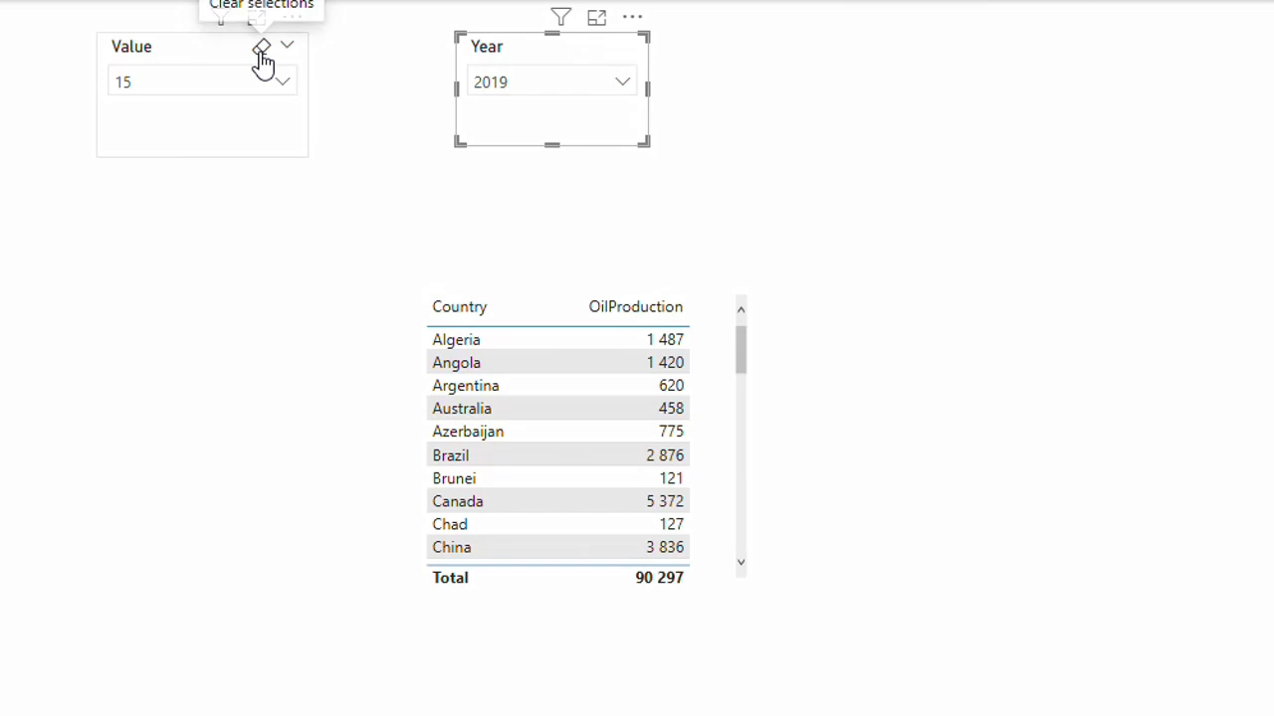
Clear the Value slicer's selection and enlarge the country table.
{"action": "left_click", "coordinate": [261, 47]}
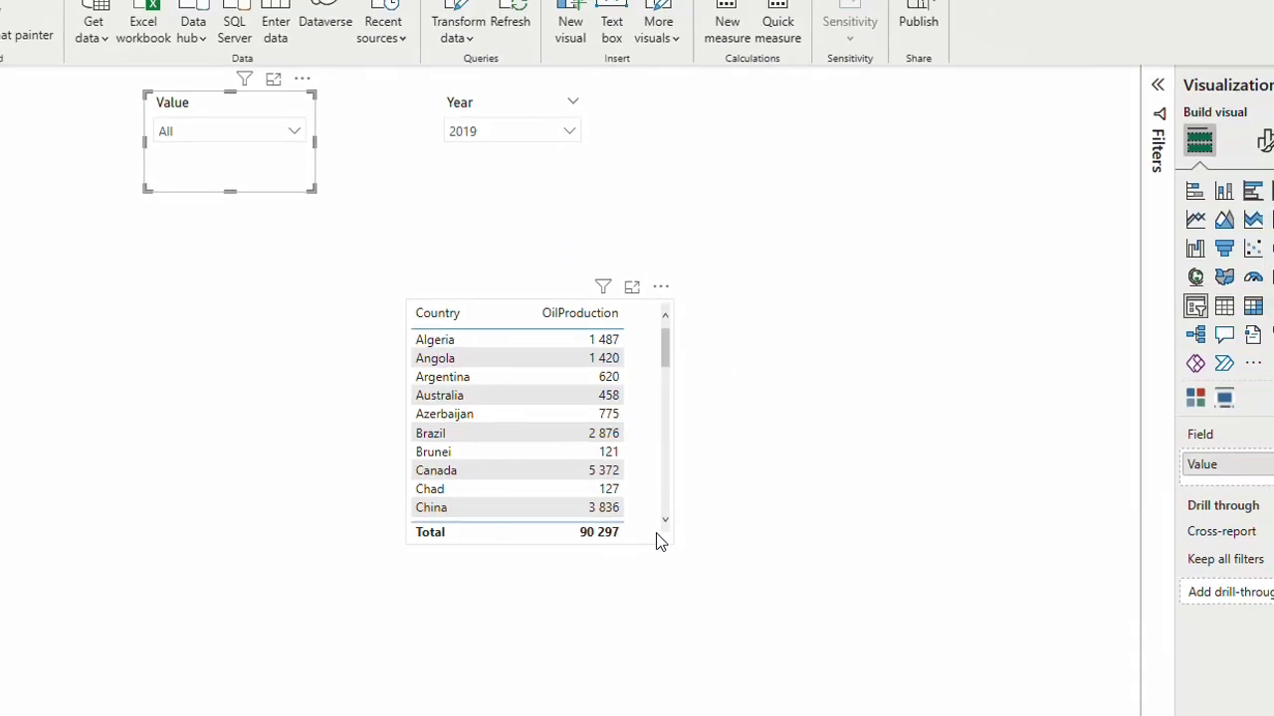
{"action": "left_click_drag", "start_coordinate": [672, 543], "coordinate": [706, 588]}
{"action": "left_click", "coordinate": [655, 443]}
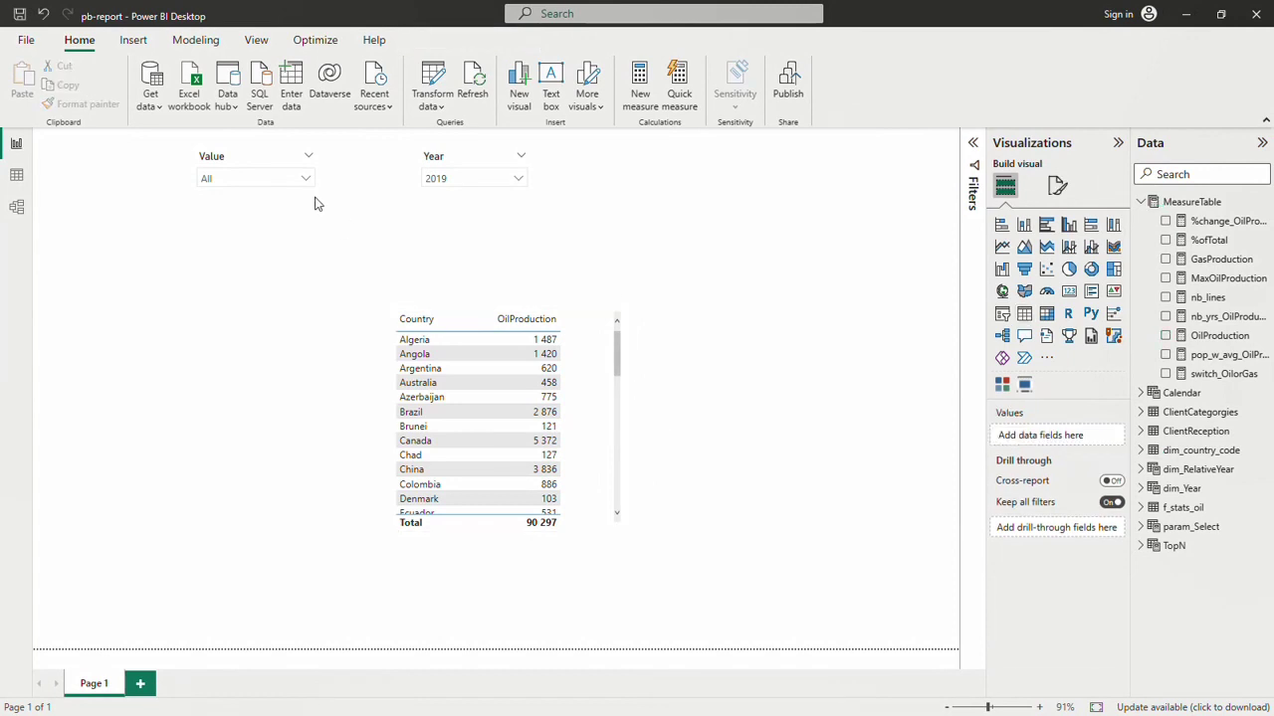
Rename the Value column of the TopN table to TopN in the data view.
{"action": "left_click", "coordinate": [249, 167]}
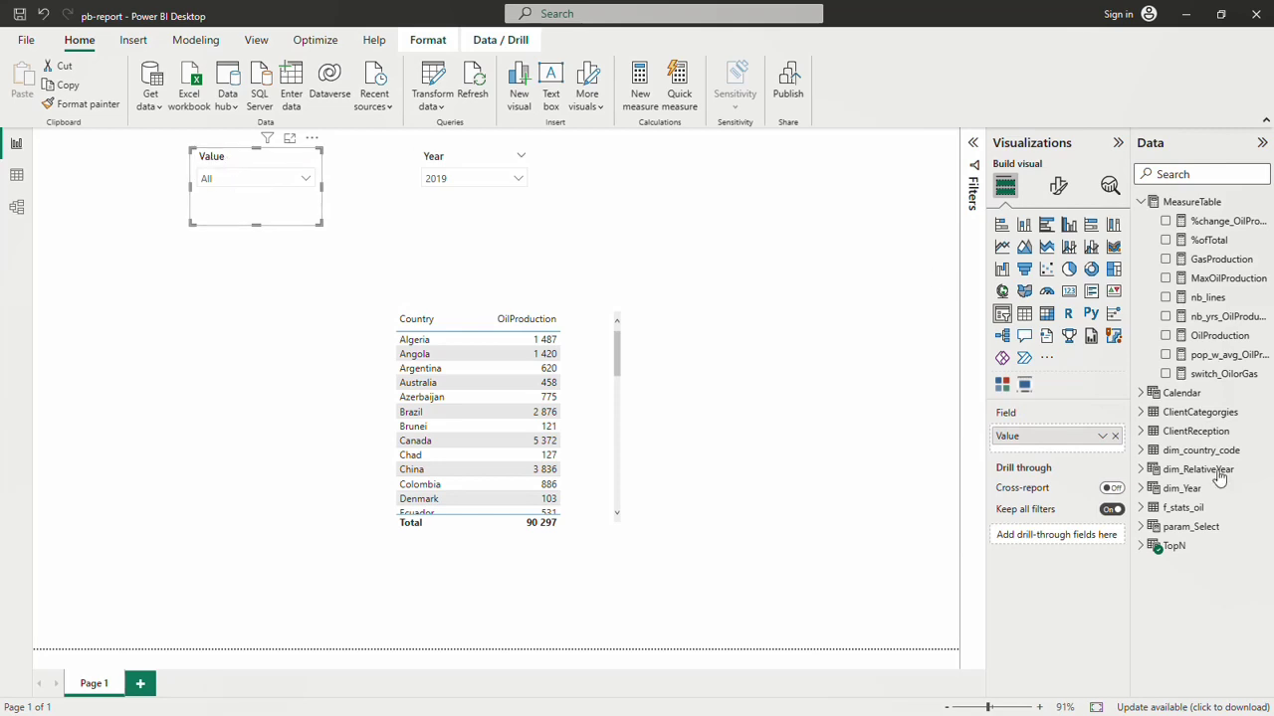
{"action": "left_click", "coordinate": [1143, 545]}
{"action": "left_click", "coordinate": [1201, 565]}
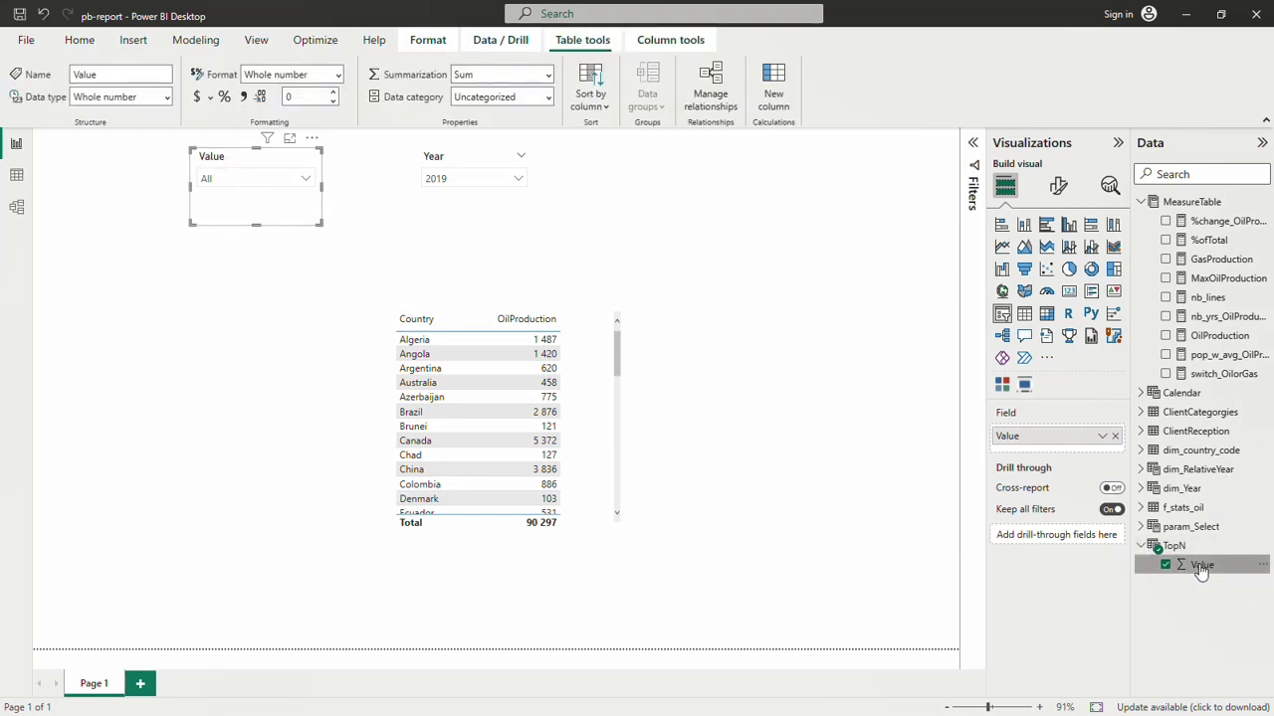
{"action": "left_click", "coordinate": [17, 175]}
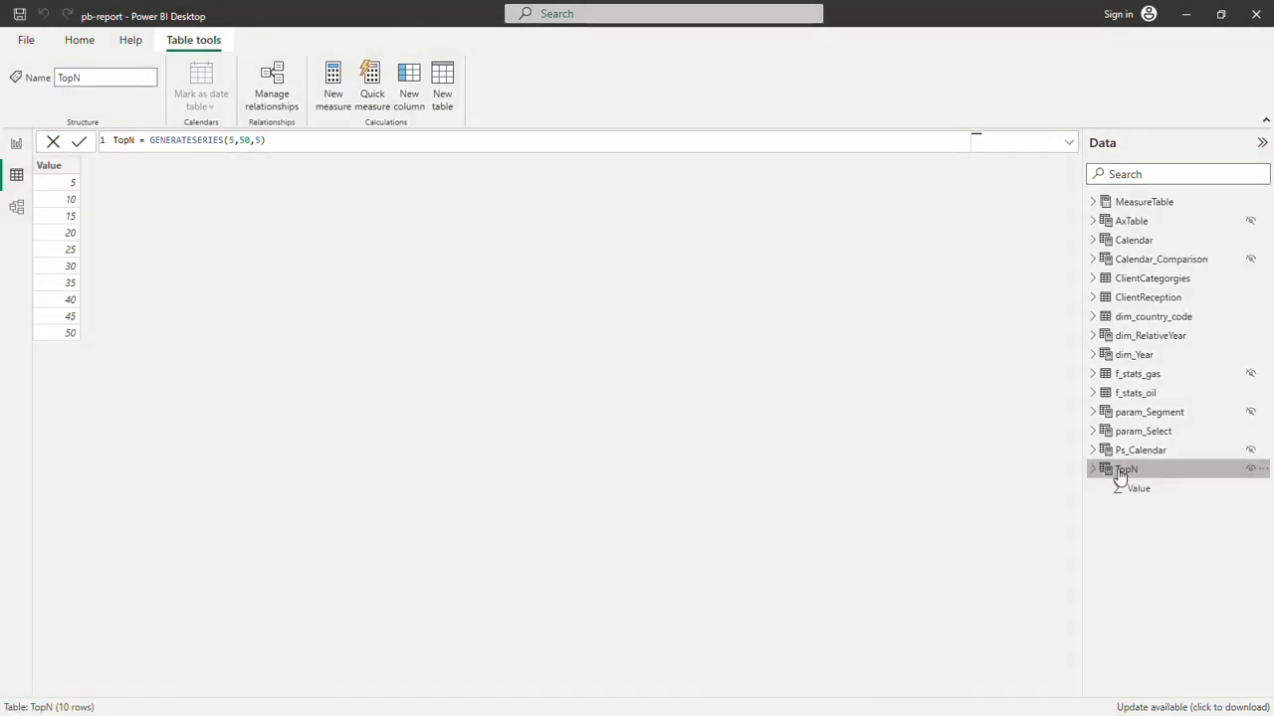
{"action": "left_click", "coordinate": [55, 175]}
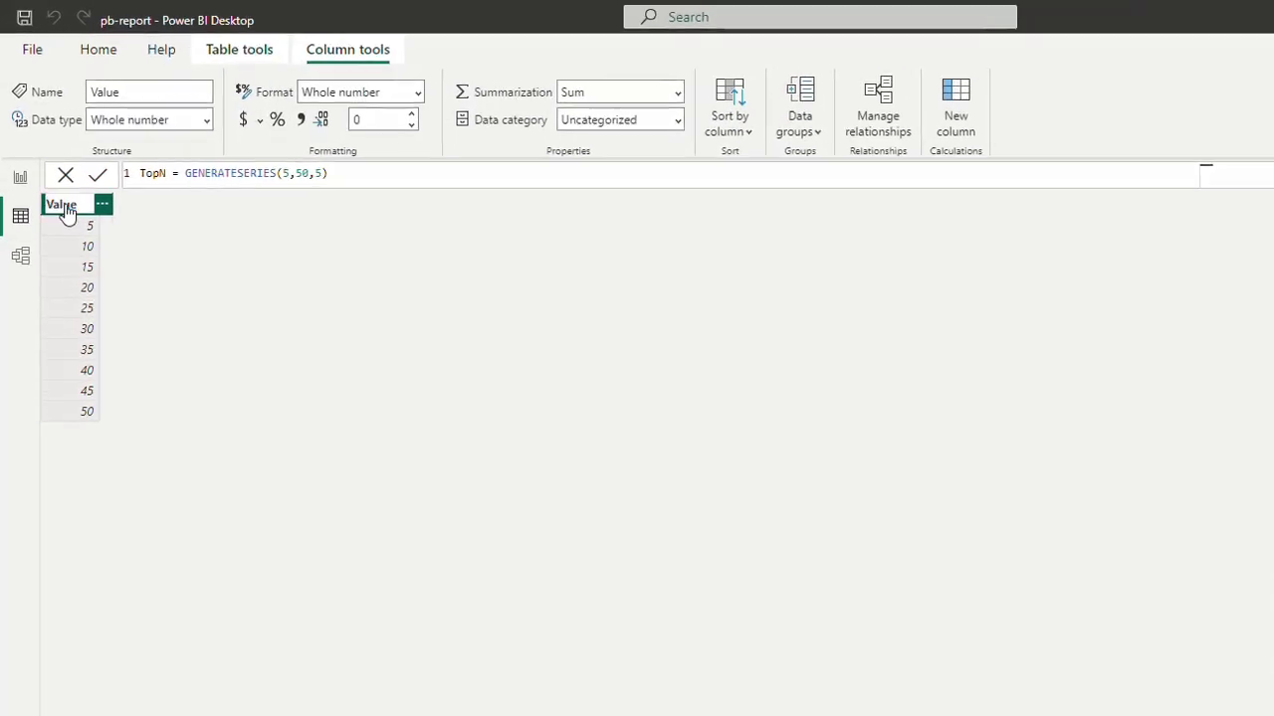
{"action": "double_click", "coordinate": [55, 177]}
{"action": "type", "text": "TopN"}
{"action": "key", "text": "Return"}
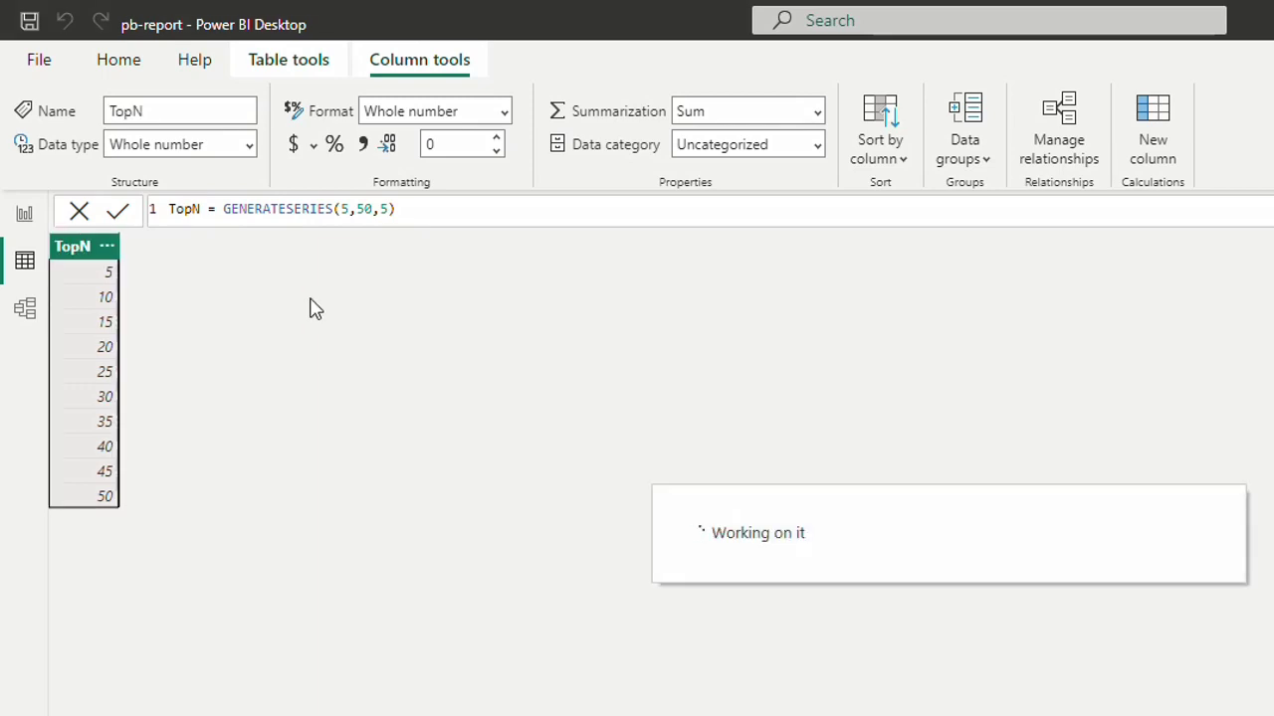
Return to the report page and align the Year slicer with the TopN slicer.
{"action": "left_click", "coordinate": [24, 213]}
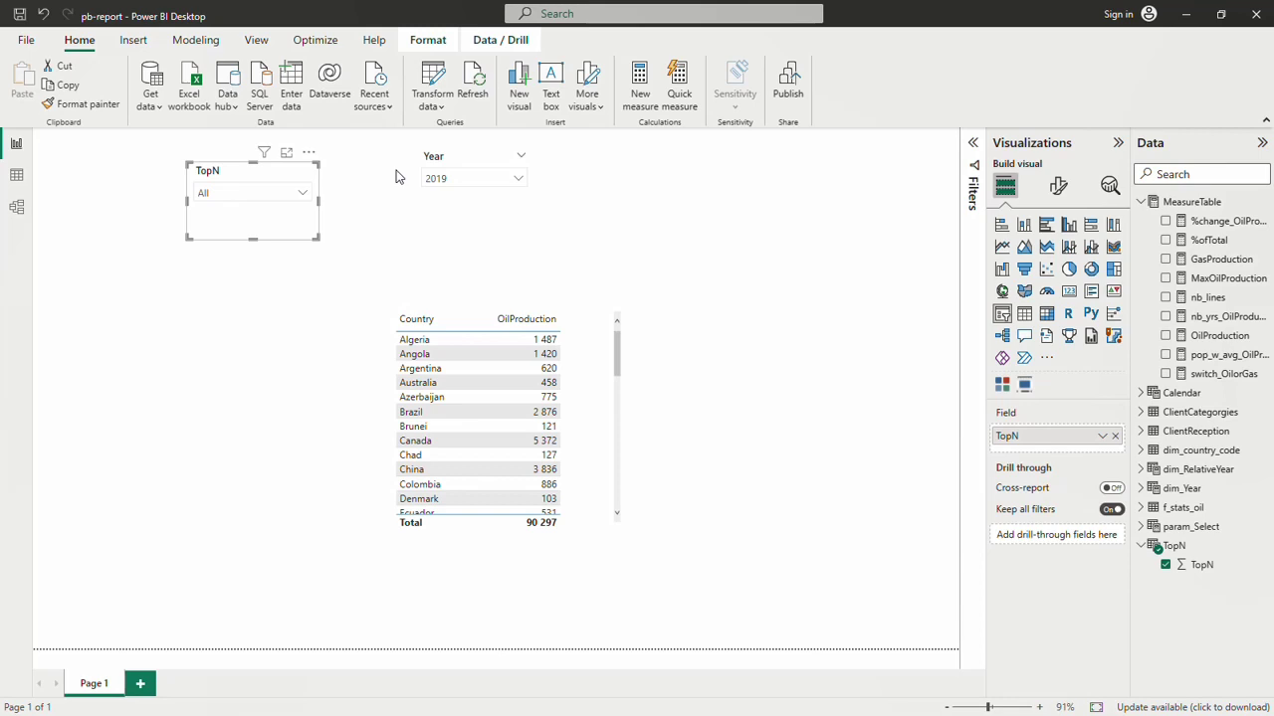
{"action": "left_click_drag", "start_coordinate": [470, 159], "coordinate": [458, 175]}
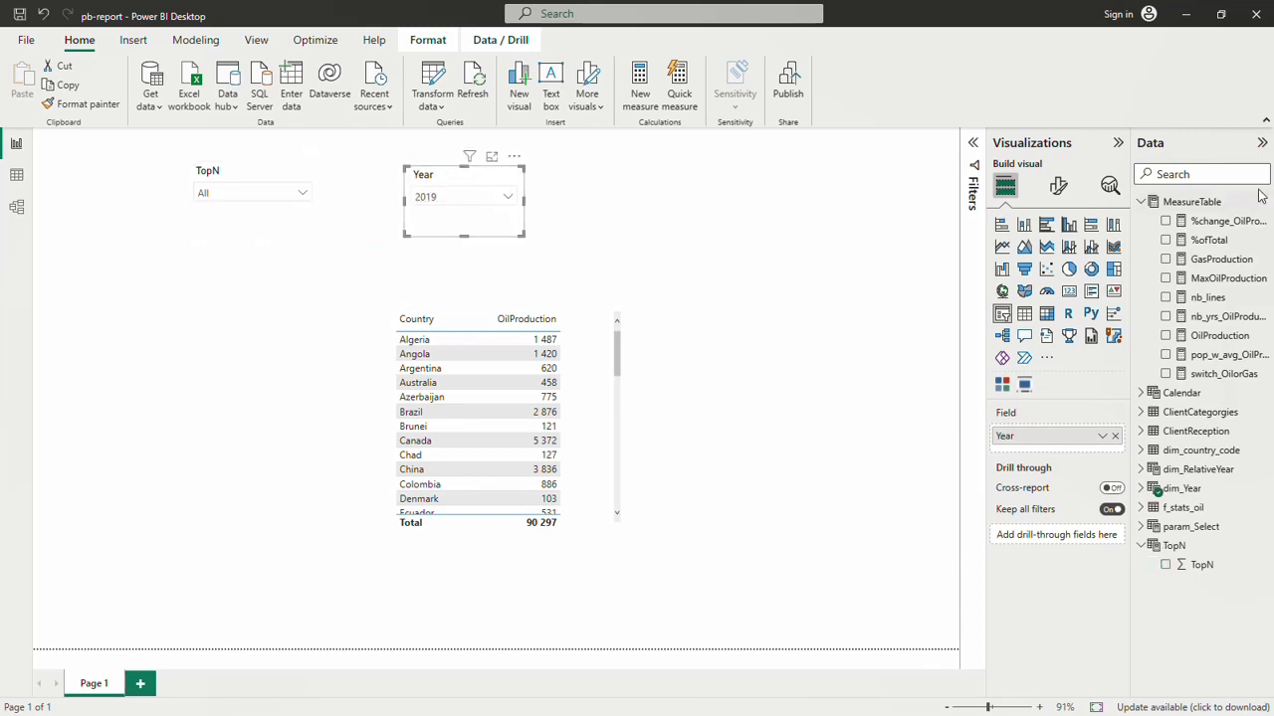
Create a new measure in MeasureTable named Rank_TopN.
{"action": "right_click", "coordinate": [1184, 204]}
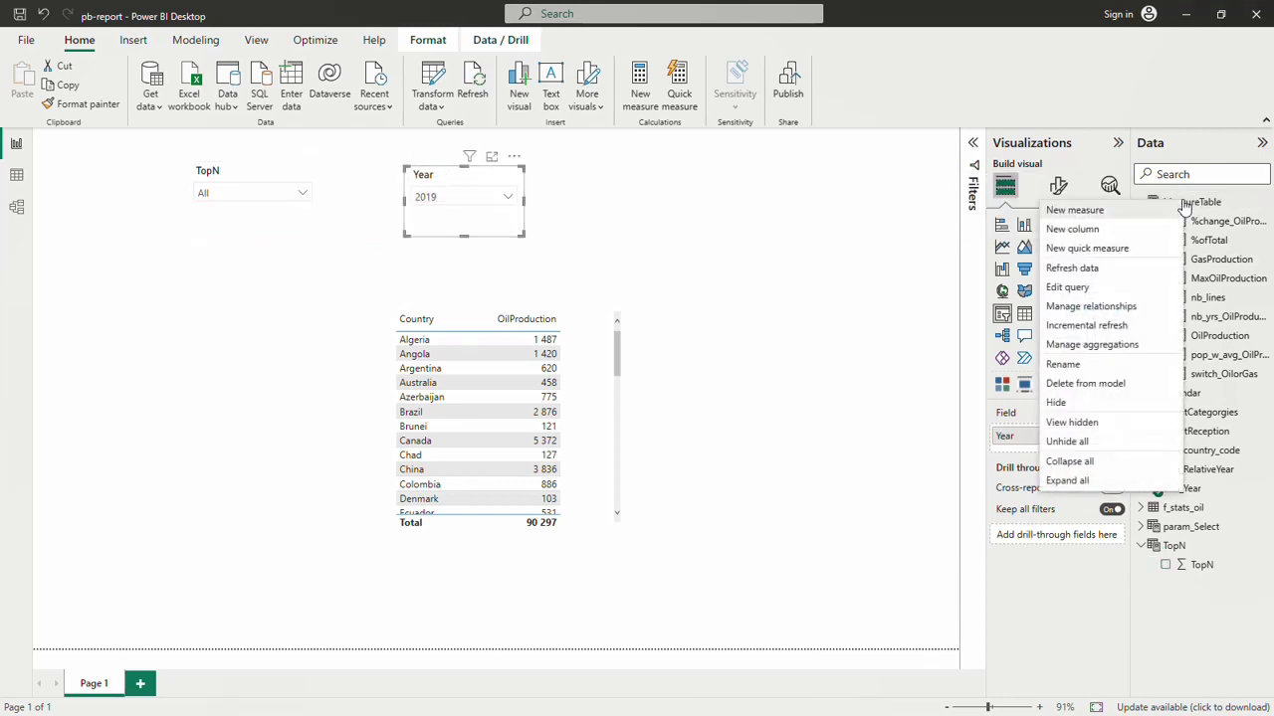
{"action": "left_click", "coordinate": [1082, 211]}
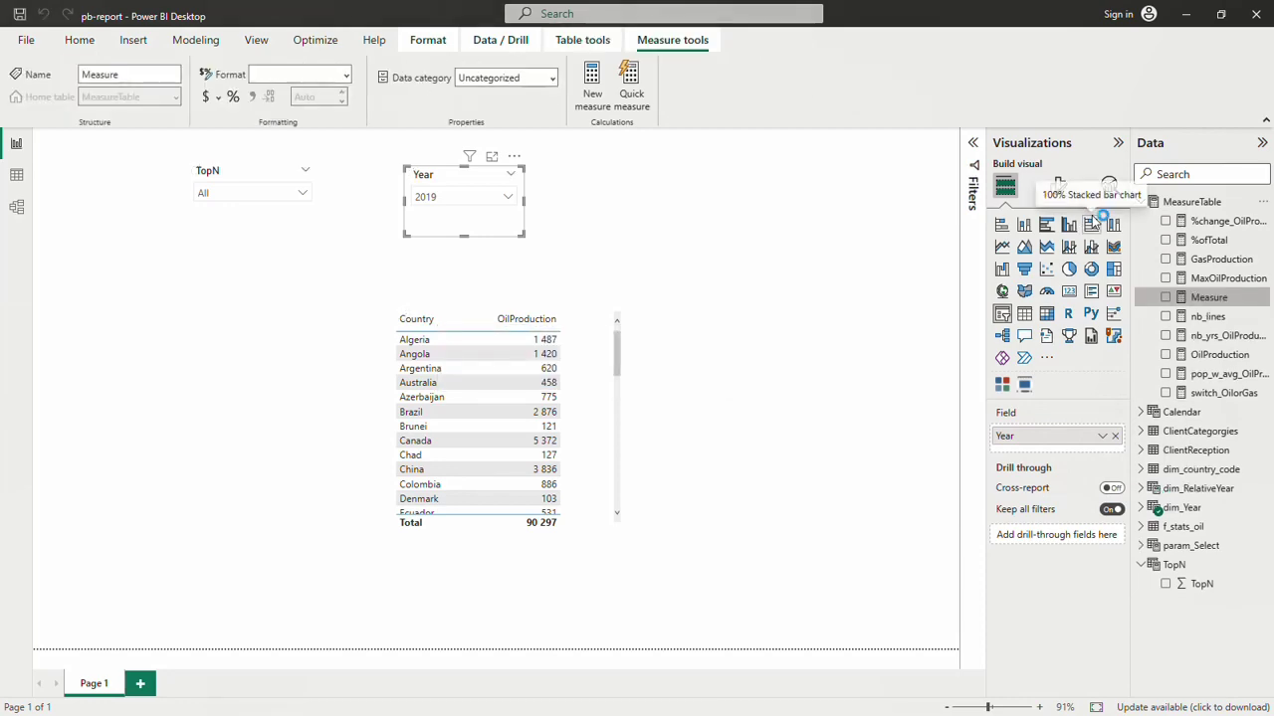
{"action": "double_click", "coordinate": [139, 140]}
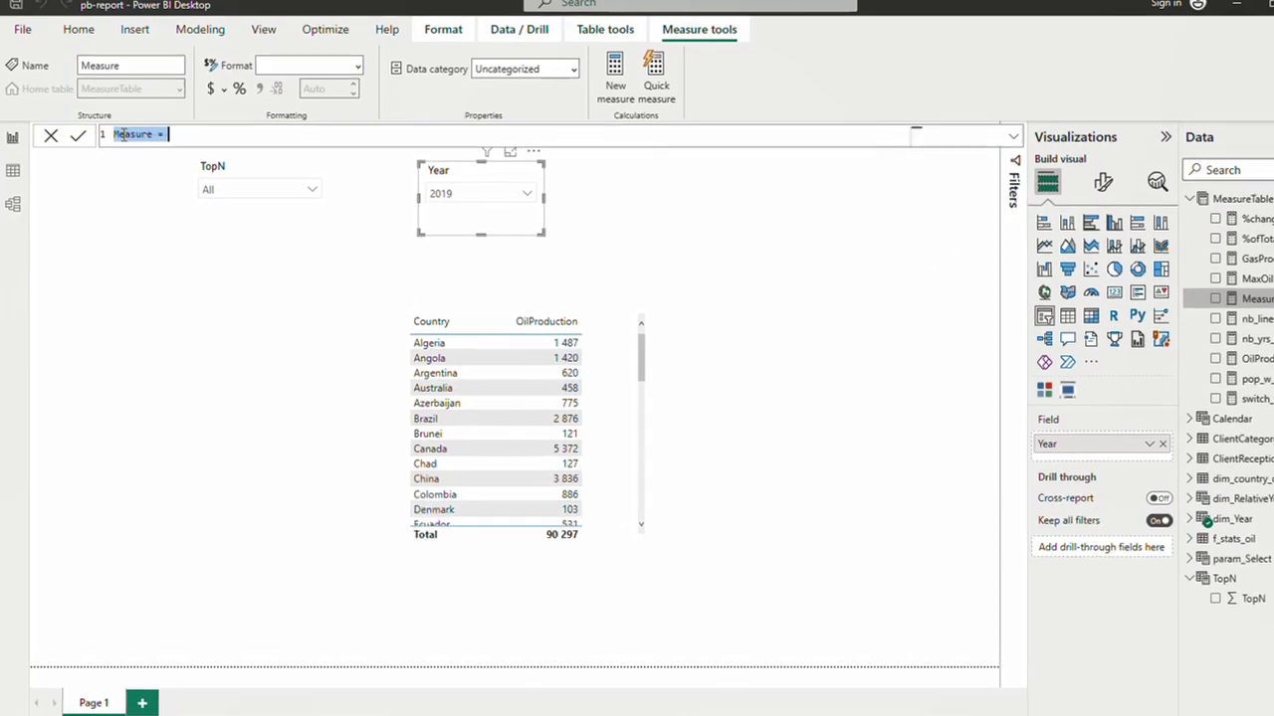
{"action": "type", "text": "Rank"}
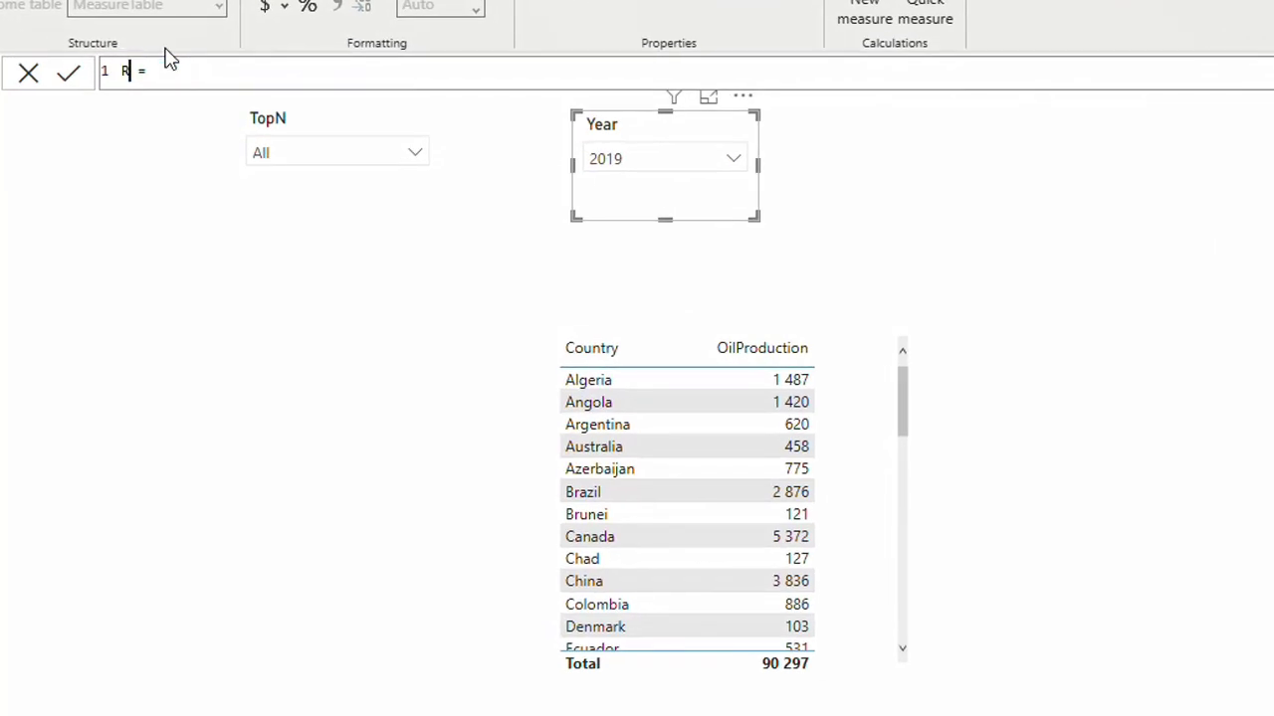
{"action": "type", "text": "_TopN"}
Define the variable _TopN in the Rank_TopN measure as SELECTEDVALUE('TopN'[TopN]) on a new line.
{"action": "left_click", "coordinate": [223, 70]}
{"action": "key", "text": "shift+Return"}
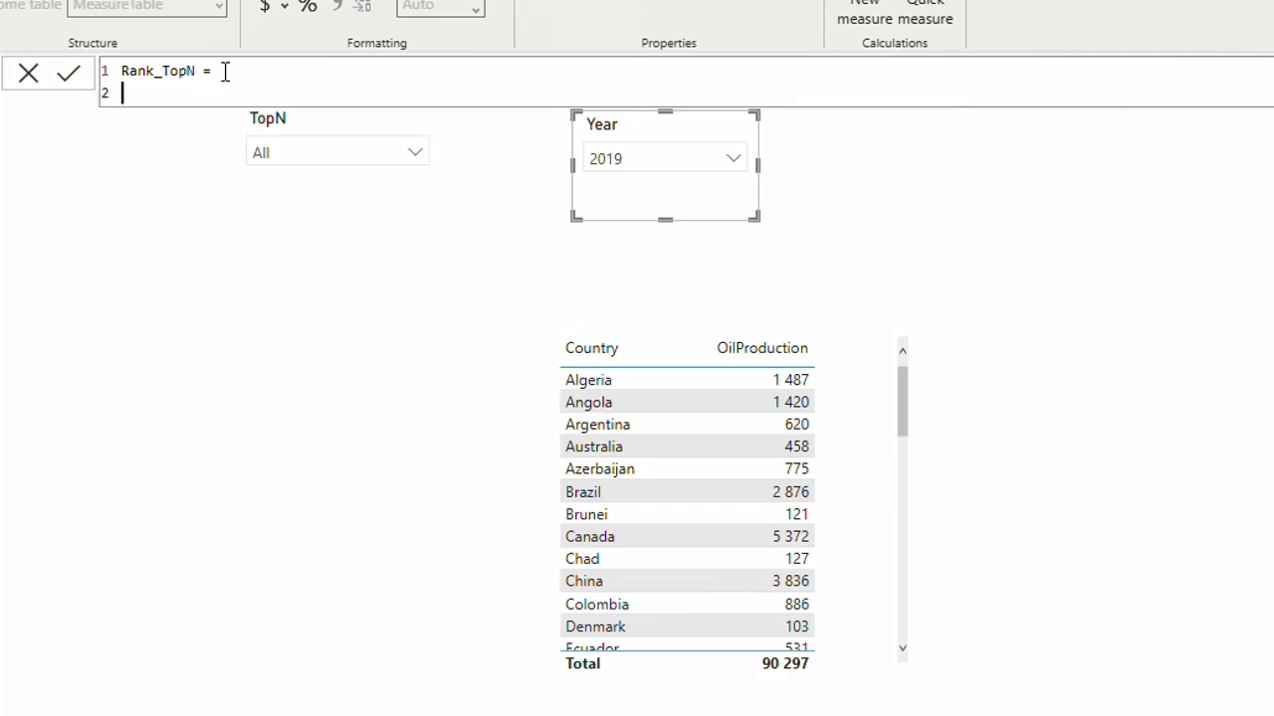
{"action": "type", "text": "var _TopN ="}
{"action": "type", "text": "selec"}
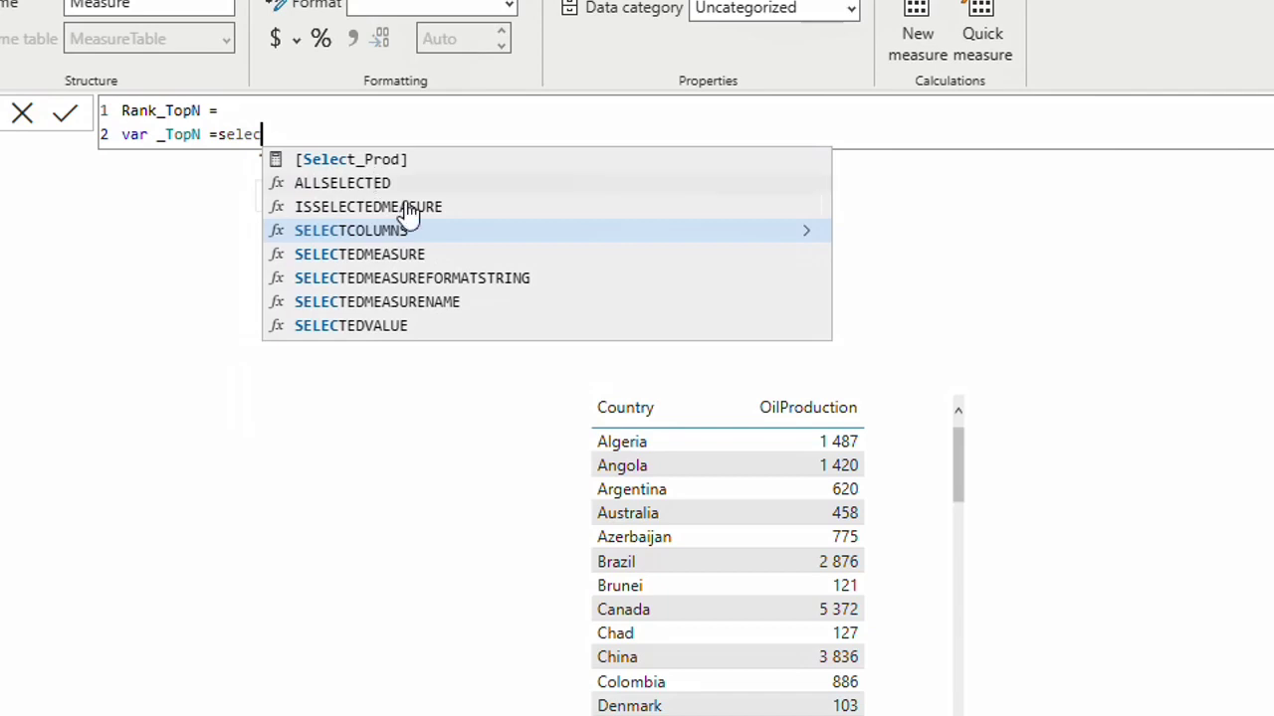
{"action": "left_click", "coordinate": [384, 326]}
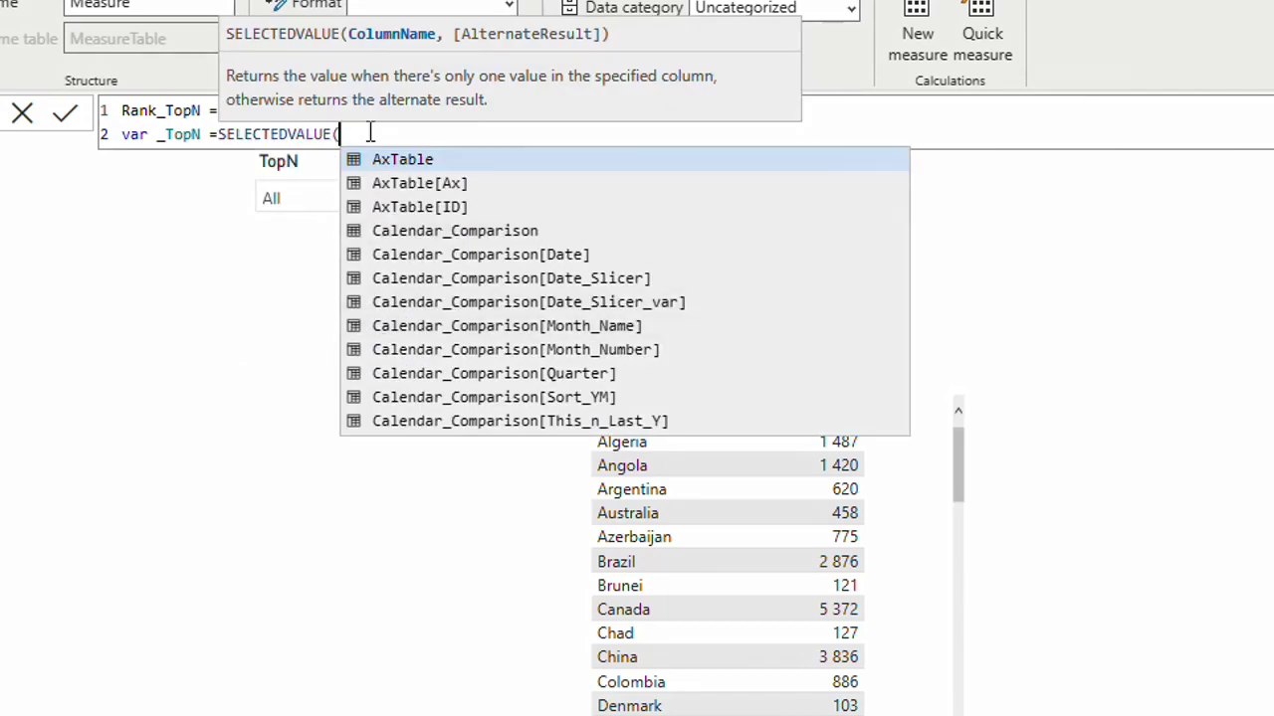
{"action": "type", "text": "ti"}
{"action": "key", "text": "BackSpace"}
{"action": "type", "text": "op"}
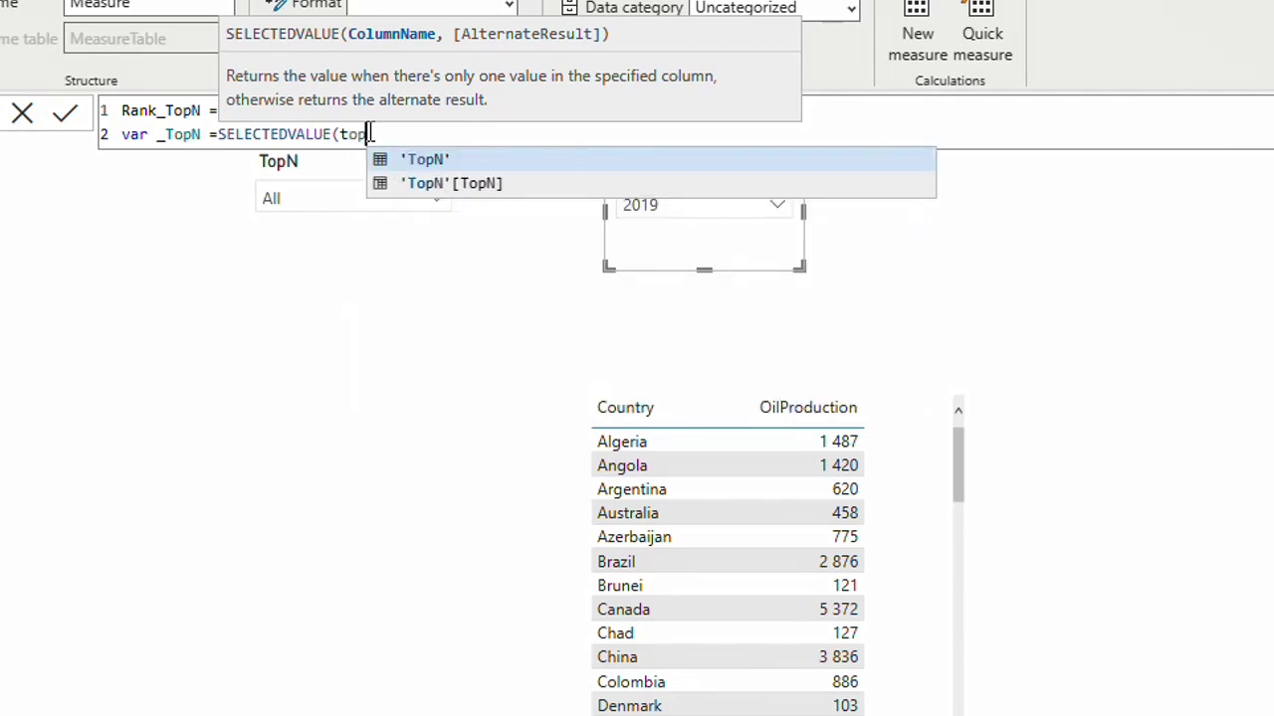
{"action": "left_click", "coordinate": [466, 194]}
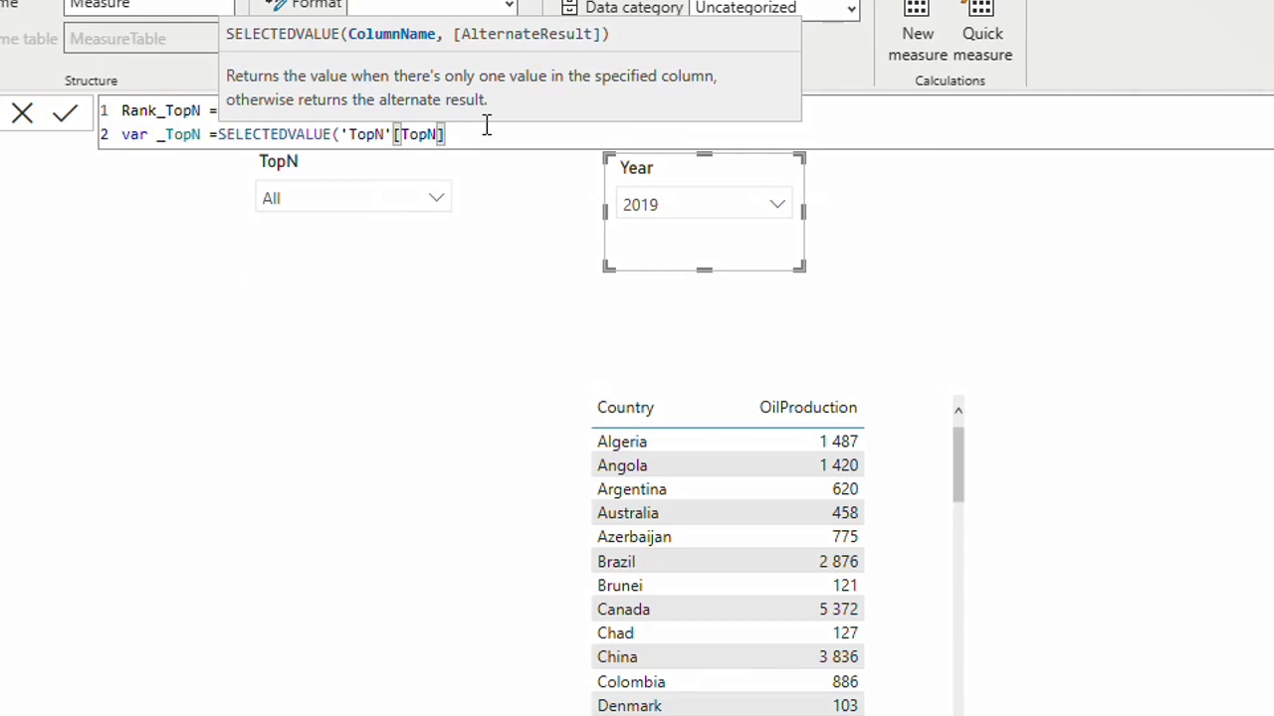
{"action": "type", "text": ")"}
Add a return line directly below the _TopN variable, with spare lines beneath it.
{"action": "key", "text": "shift+Return"}
{"action": "key", "text": "shift+Return"}
{"action": "key", "text": "shift+Return"}
{"action": "key", "text": "Up"}
{"action": "key", "text": "Up"}
{"action": "type", "text": "return"}
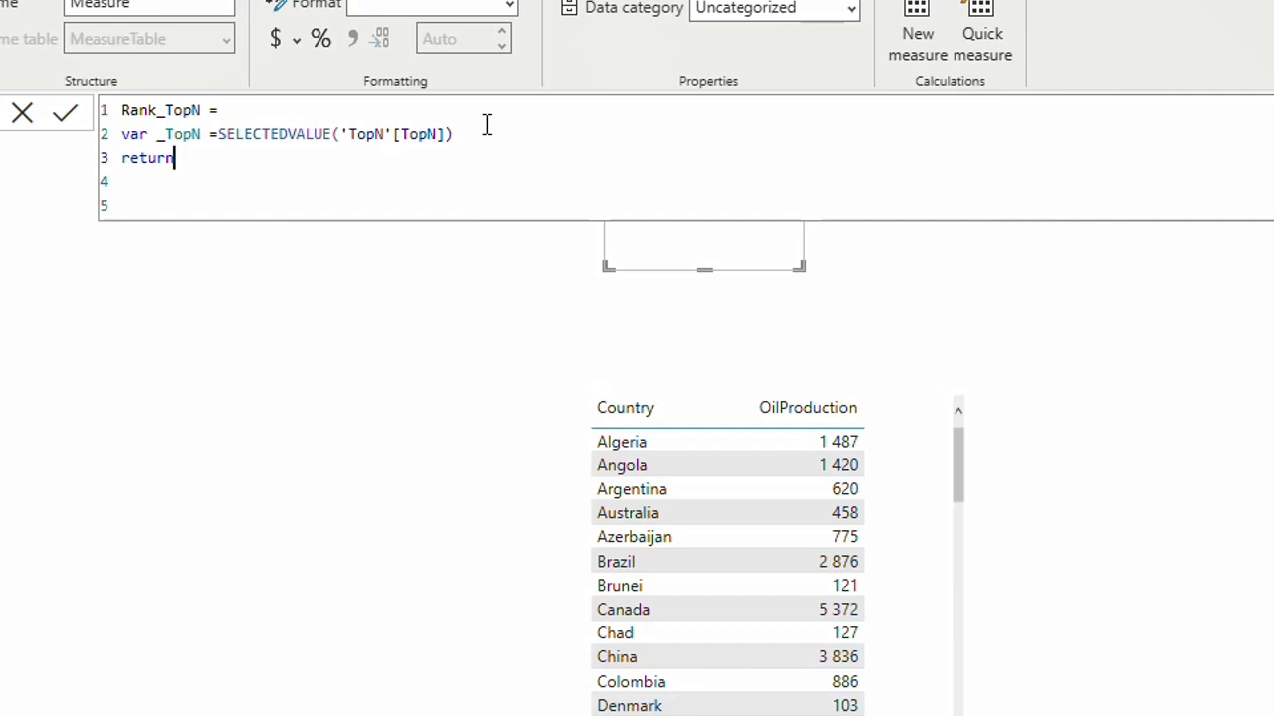
Start an IF expression below return that tests HASONEFILTER(dim_country_code[Country]).
{"action": "key", "text": "Return"}
{"action": "type", "text": "if"}
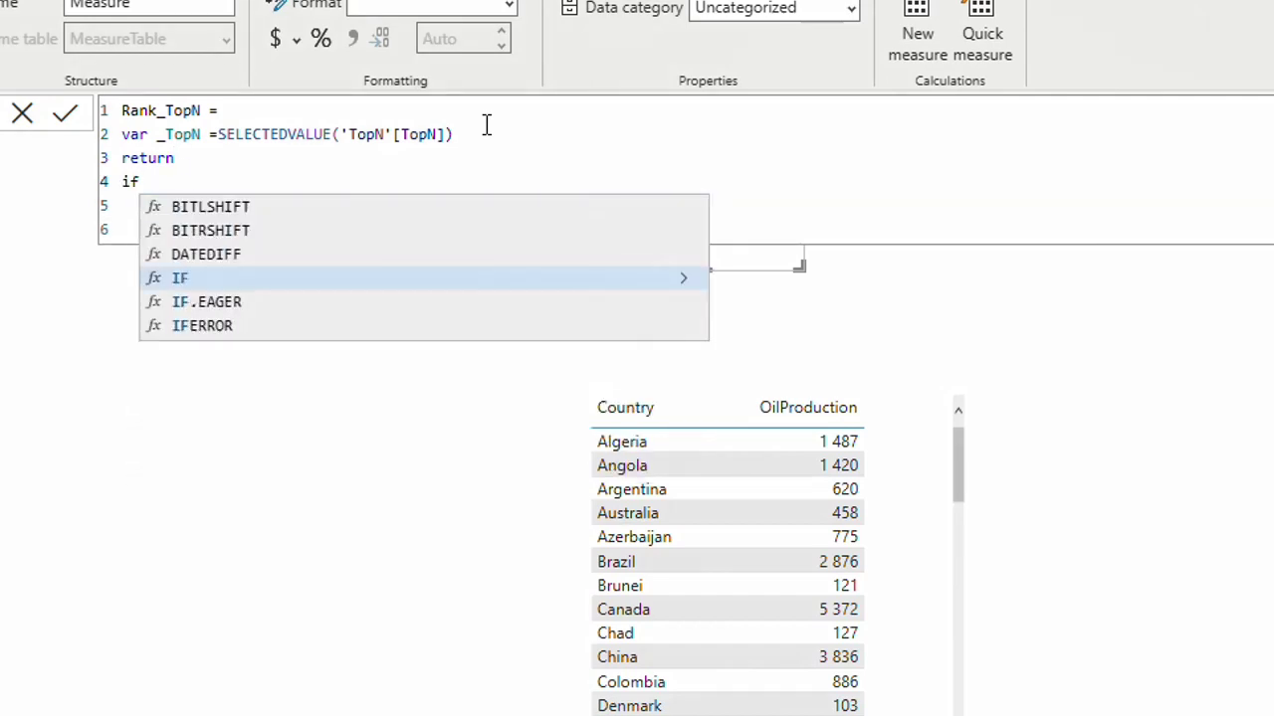
{"action": "type", "text": "("}
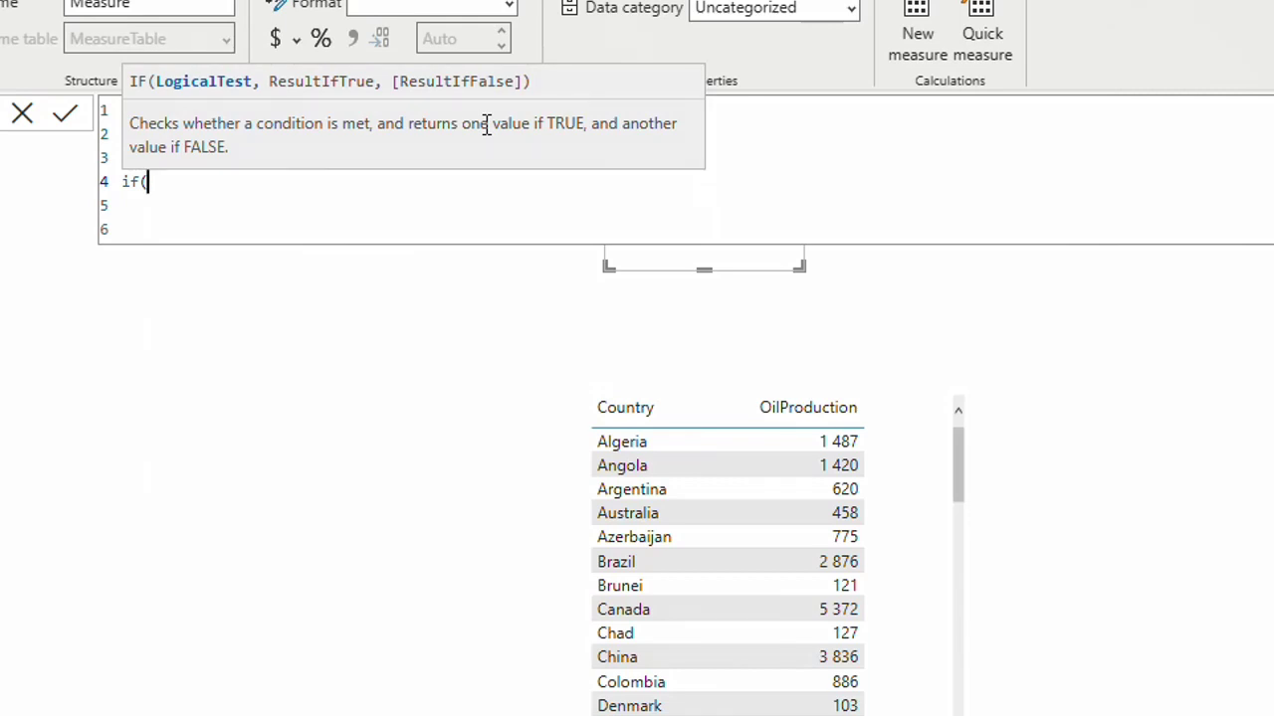
{"action": "type", "text": "hasone"}
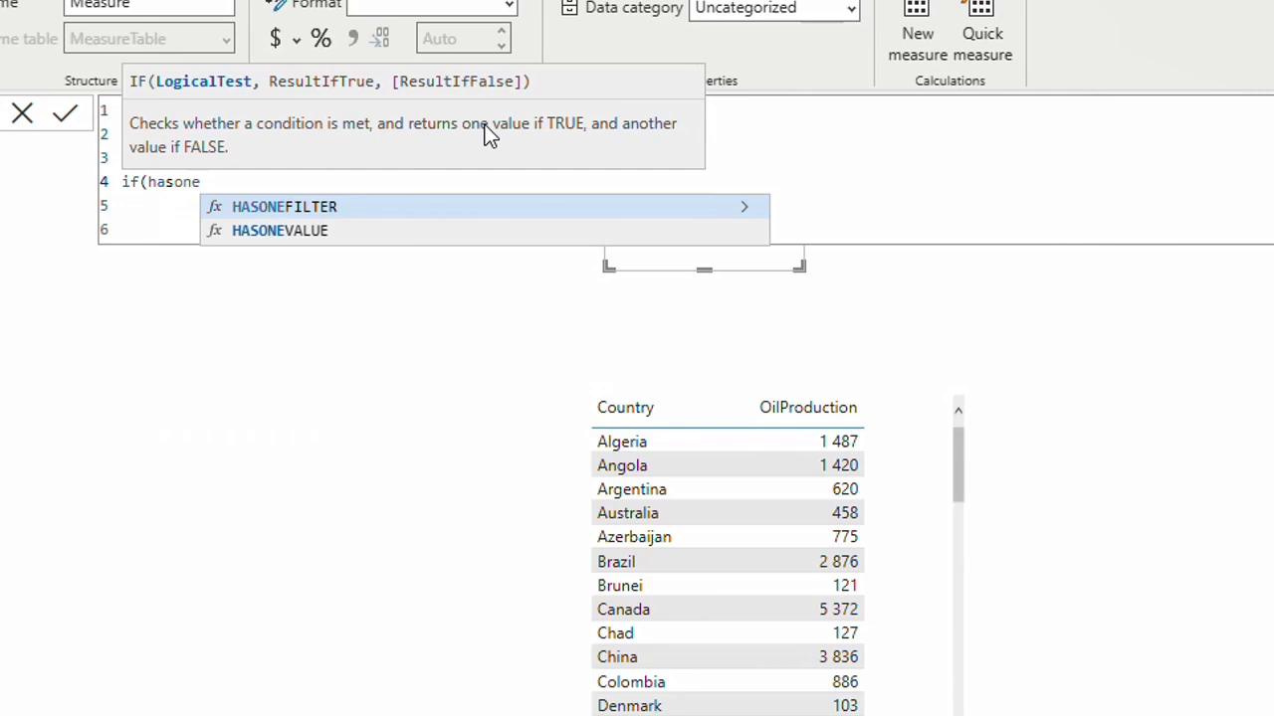
{"action": "key", "text": "Tab"}
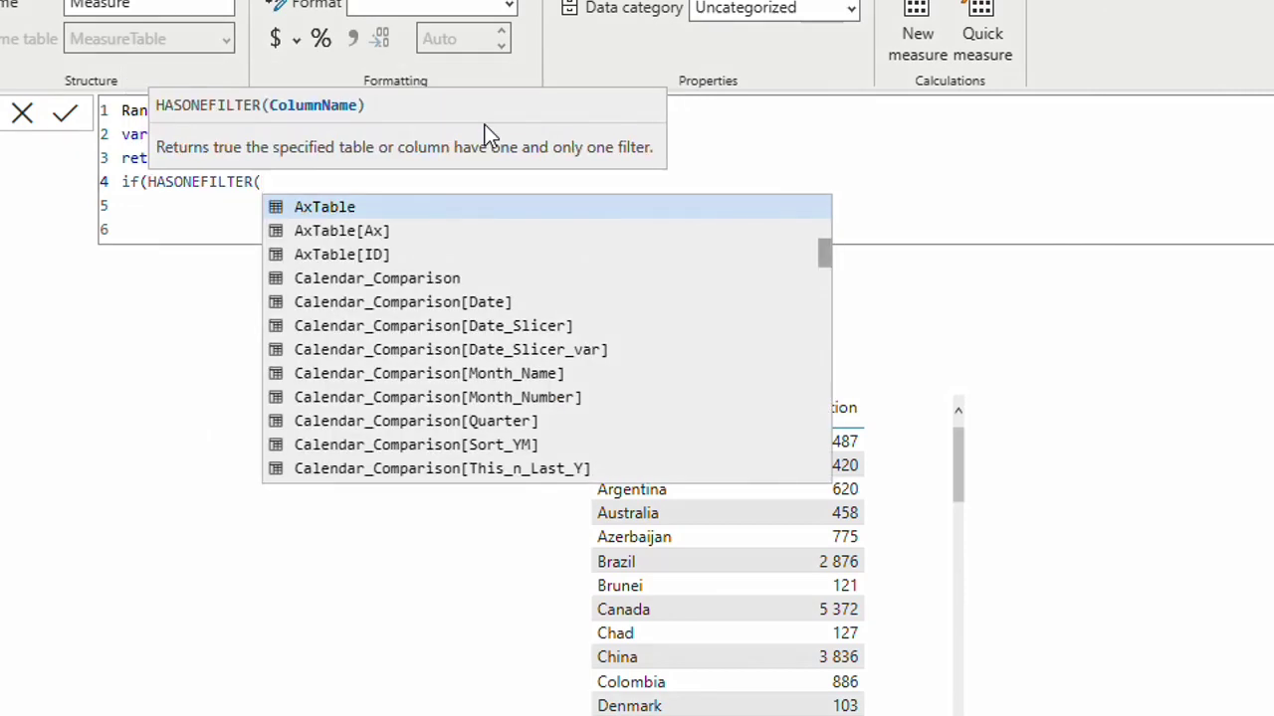
{"action": "type", "text": "cou"}
{"action": "key", "text": "Tab"}
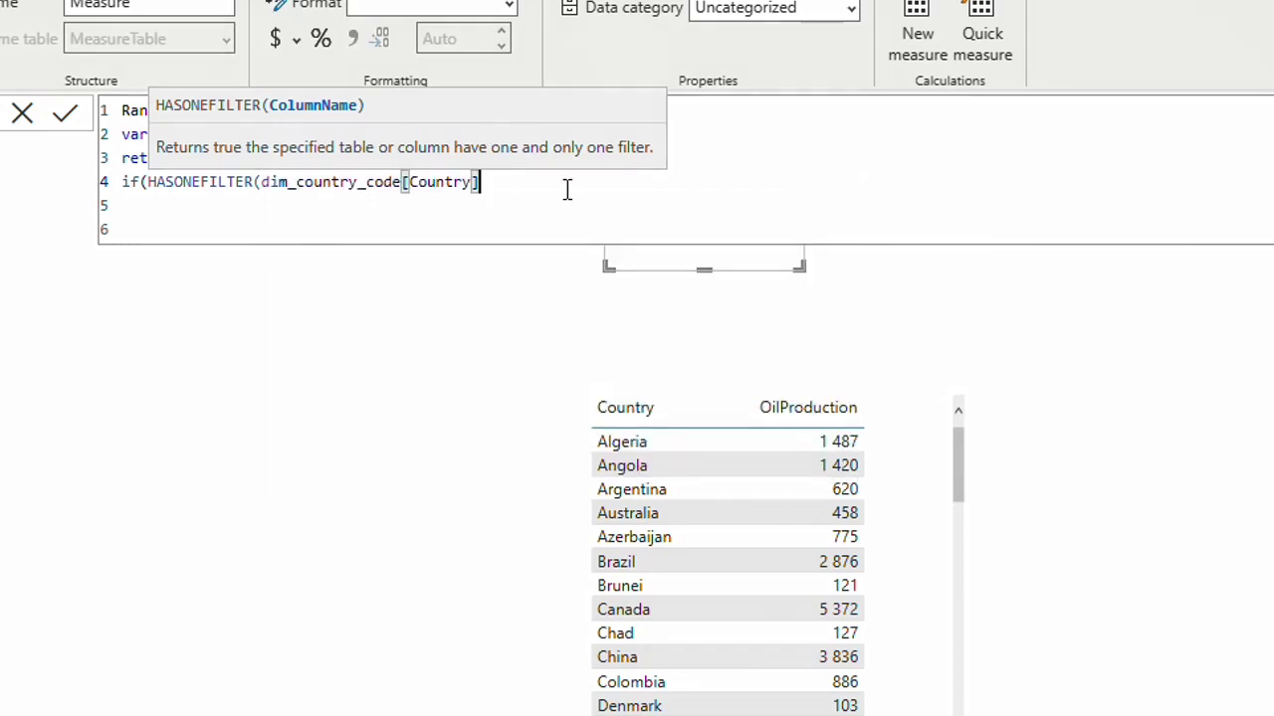
{"action": "type", "text": ")"}
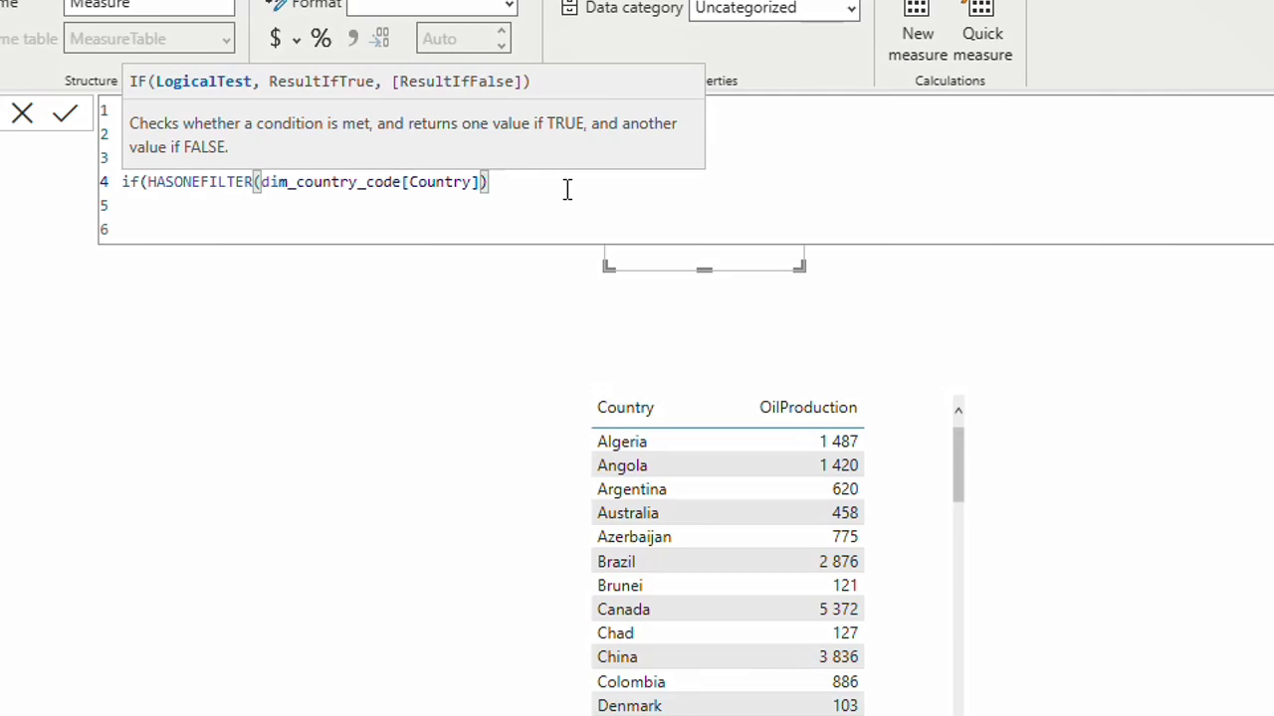
{"action": "type", "text": "&&"}
{"action": "key", "text": "BackSpace"}
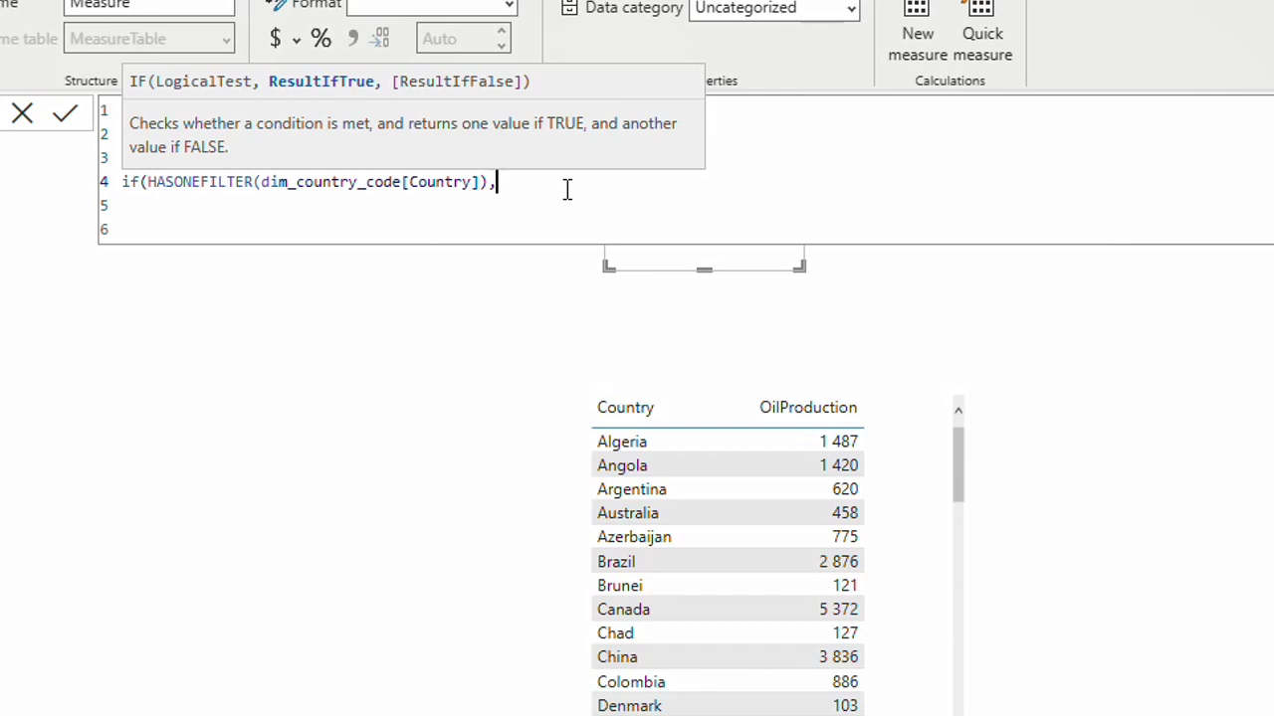
Add a SWITCH on a new line as the IF's true result, with TRUE() as its expression.
{"action": "key", "text": "shift+Return"}
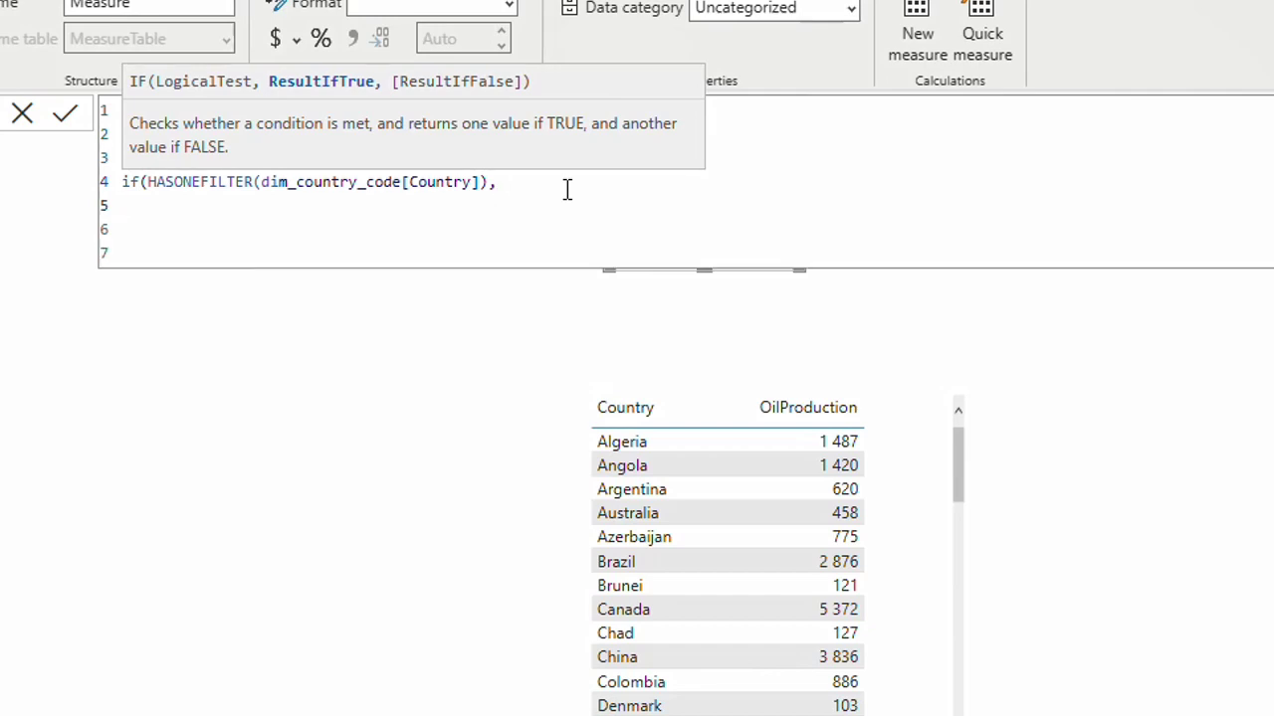
{"action": "type", "text": "swit"}
{"action": "key", "text": "Tab"}
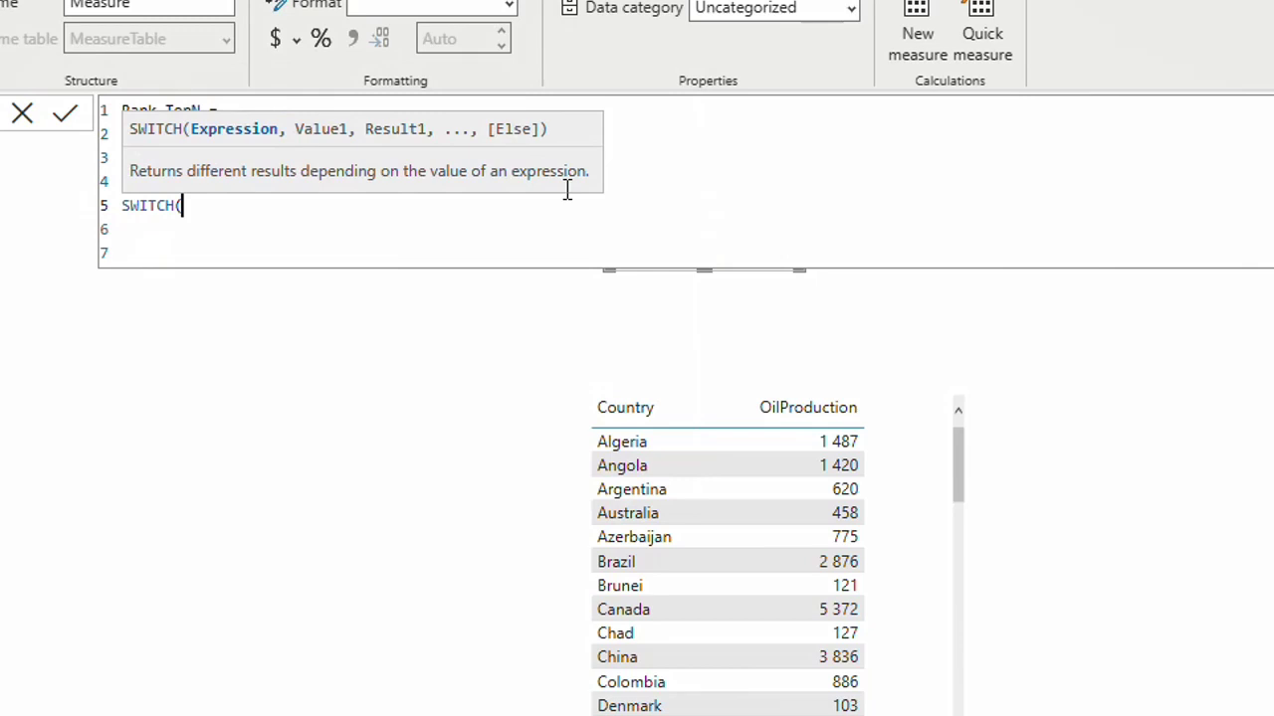
{"action": "type", "text": "tru"}
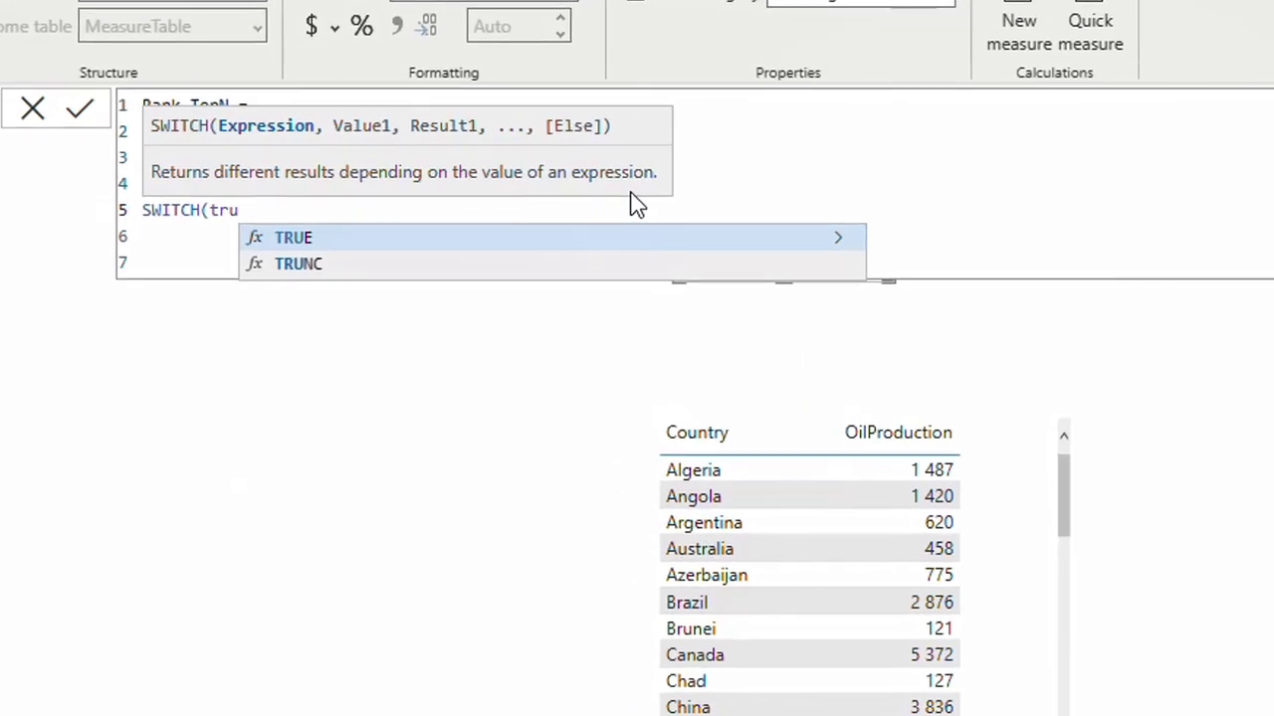
{"action": "key", "text": "Tab"}
{"action": "type", "text": ")"}
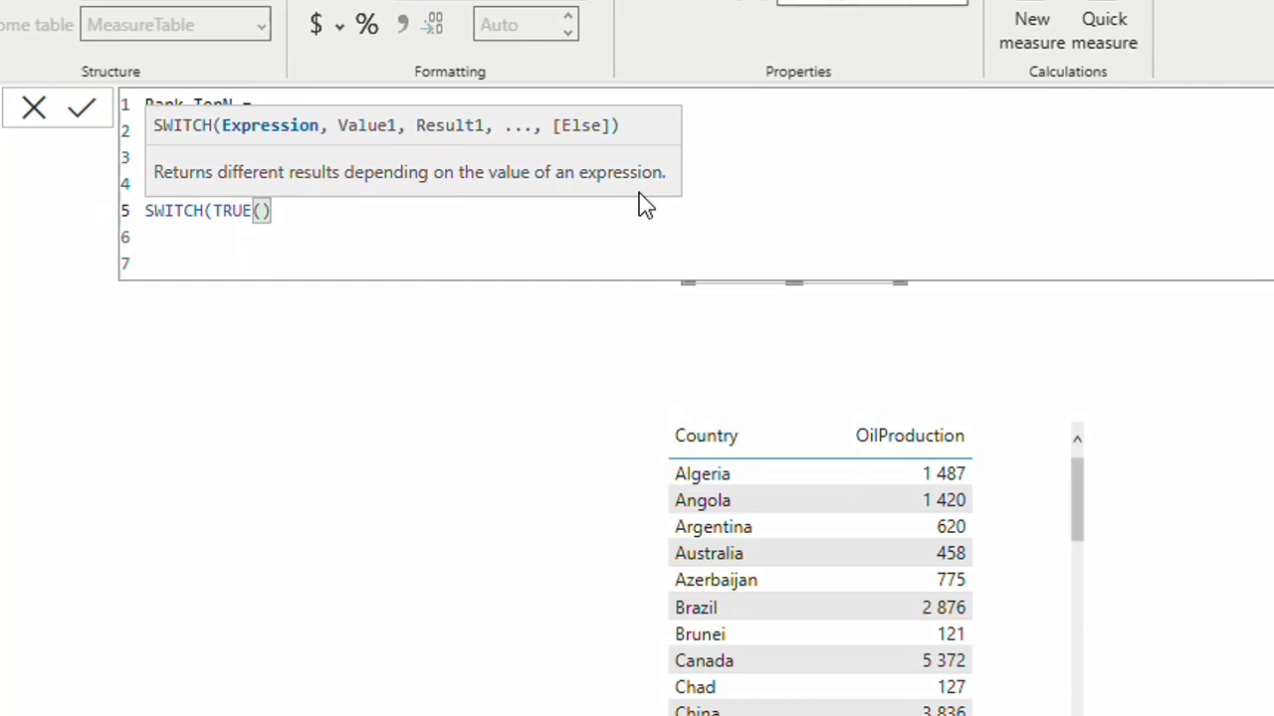
Begin the first SWITCH condition with a RANKX function over ALLSELECTED(dim_country_code).
{"action": "type", "text": ",rankx"}
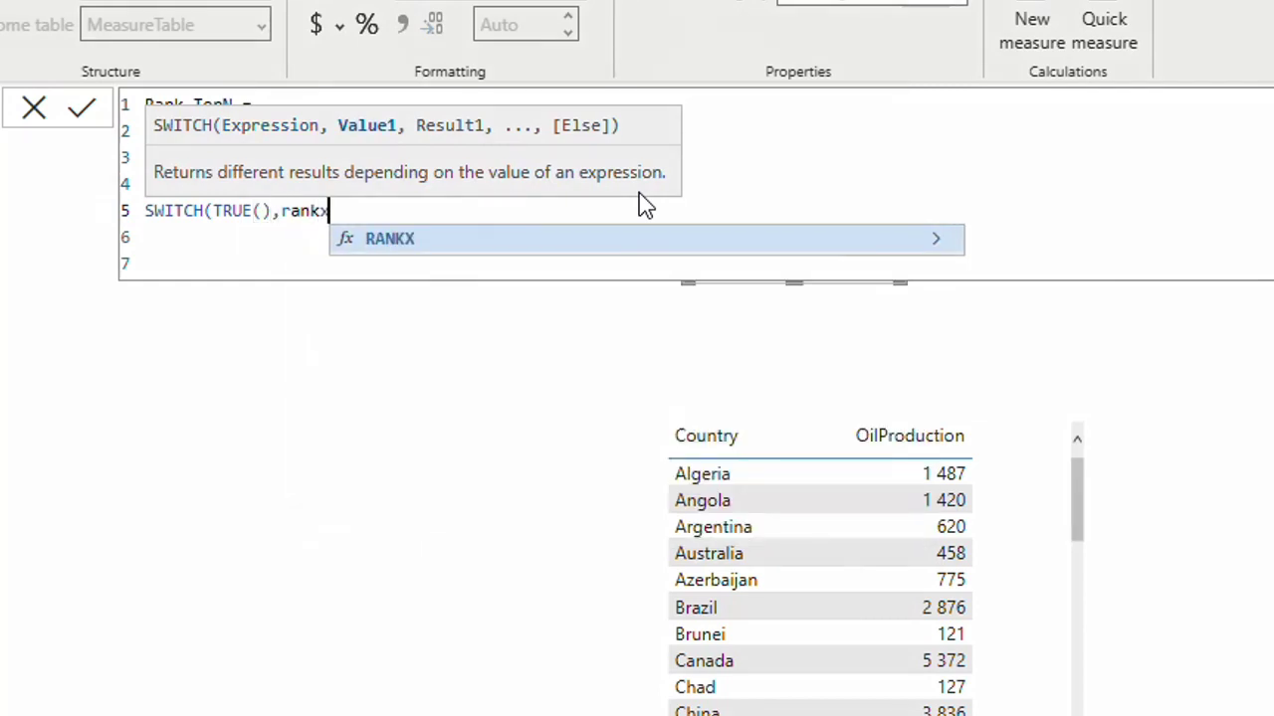
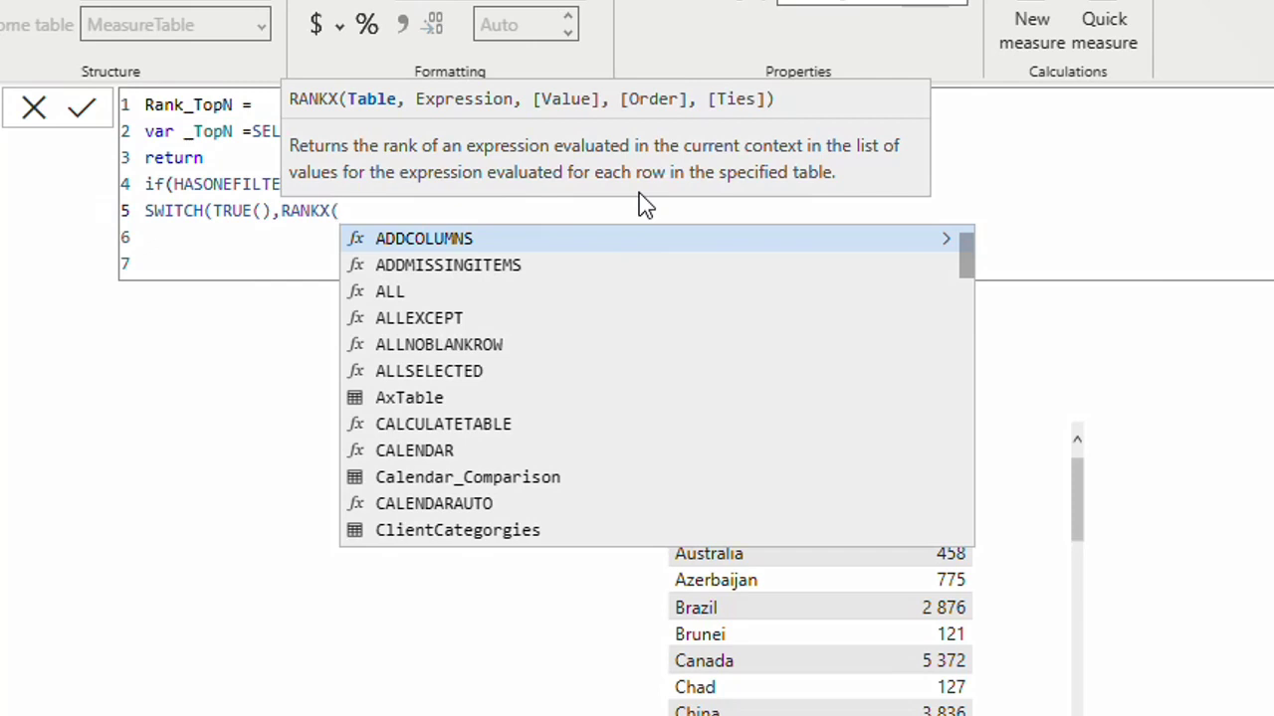
{"action": "type", "text": "a"}
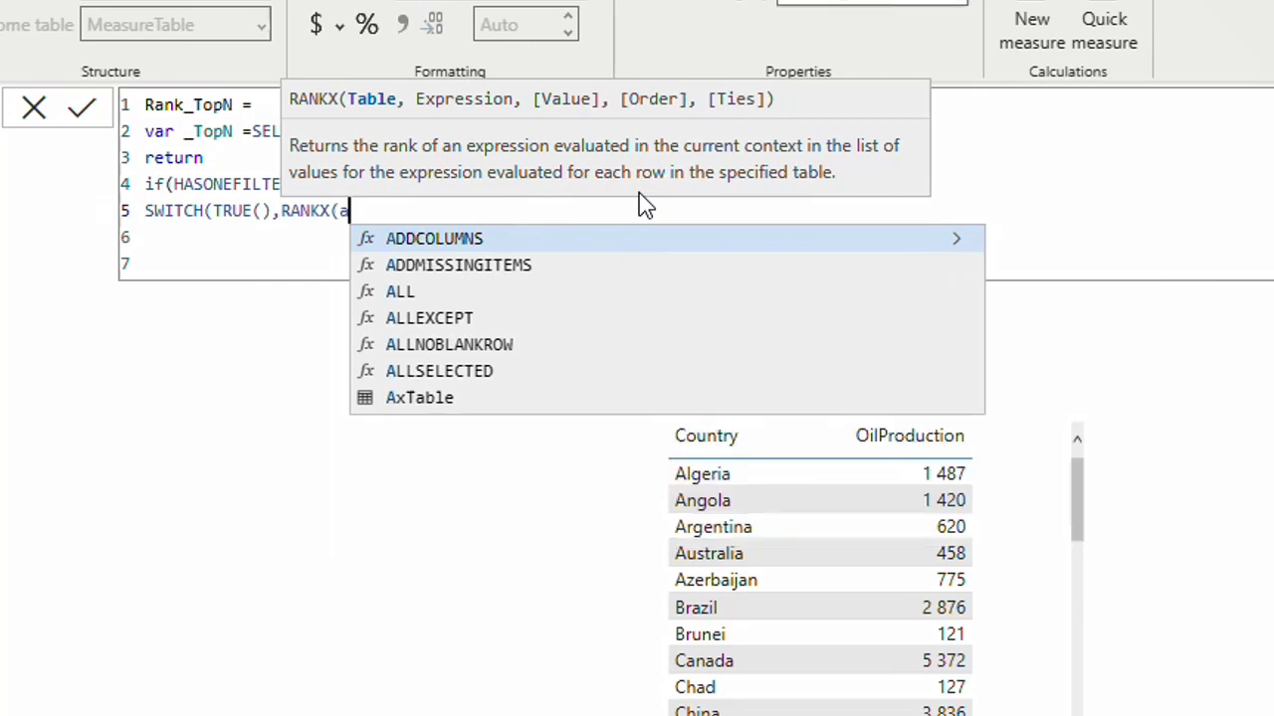
{"action": "type", "text": "ll"}
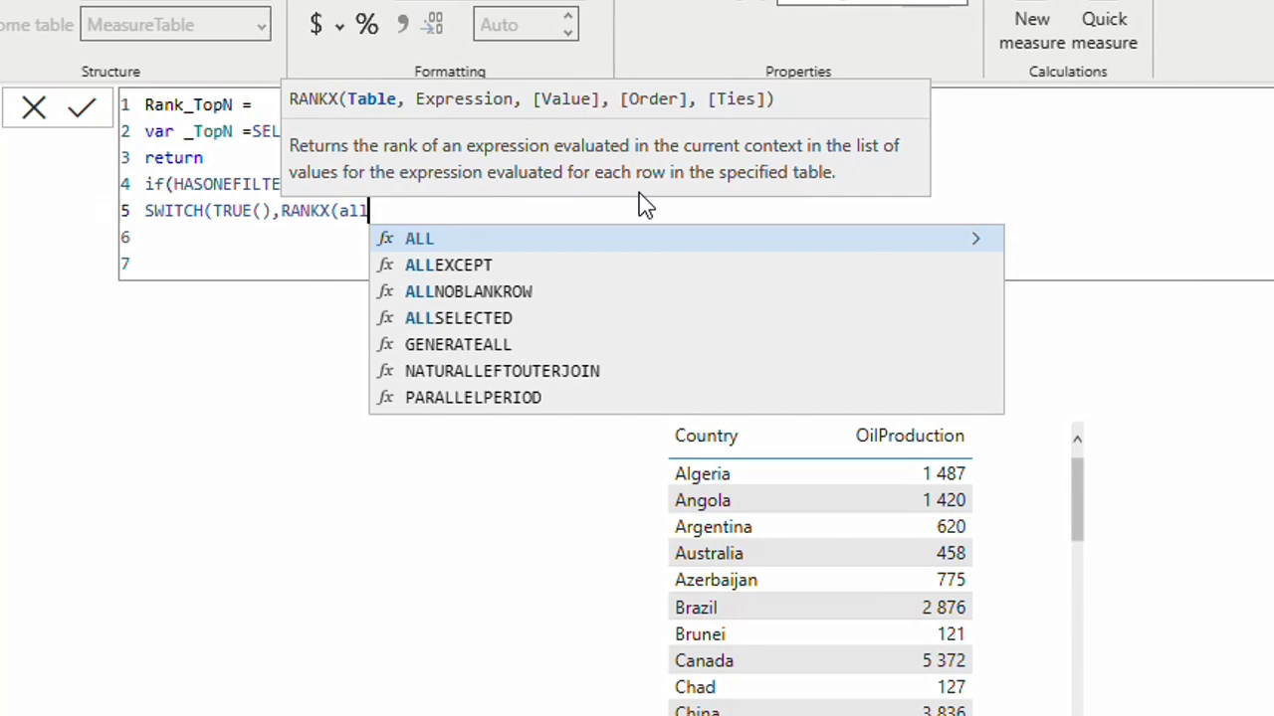
{"action": "type", "text": "sel"}
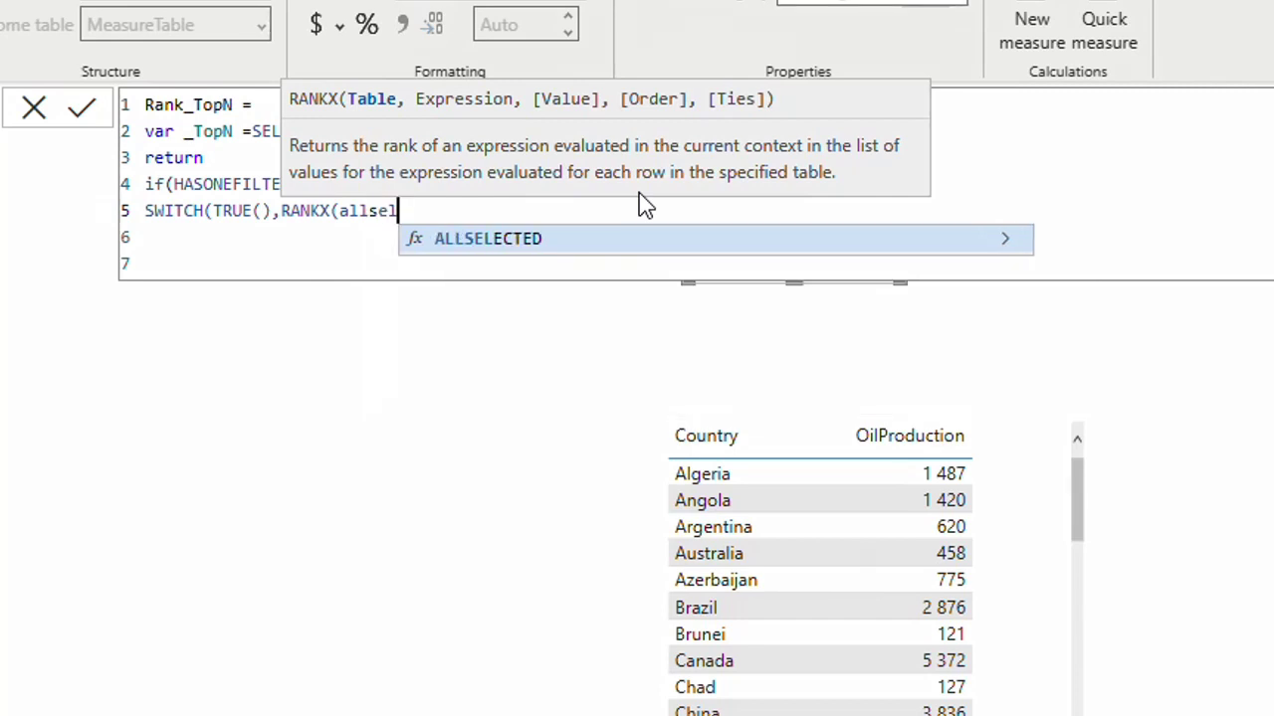
{"action": "key", "text": "Tab"}
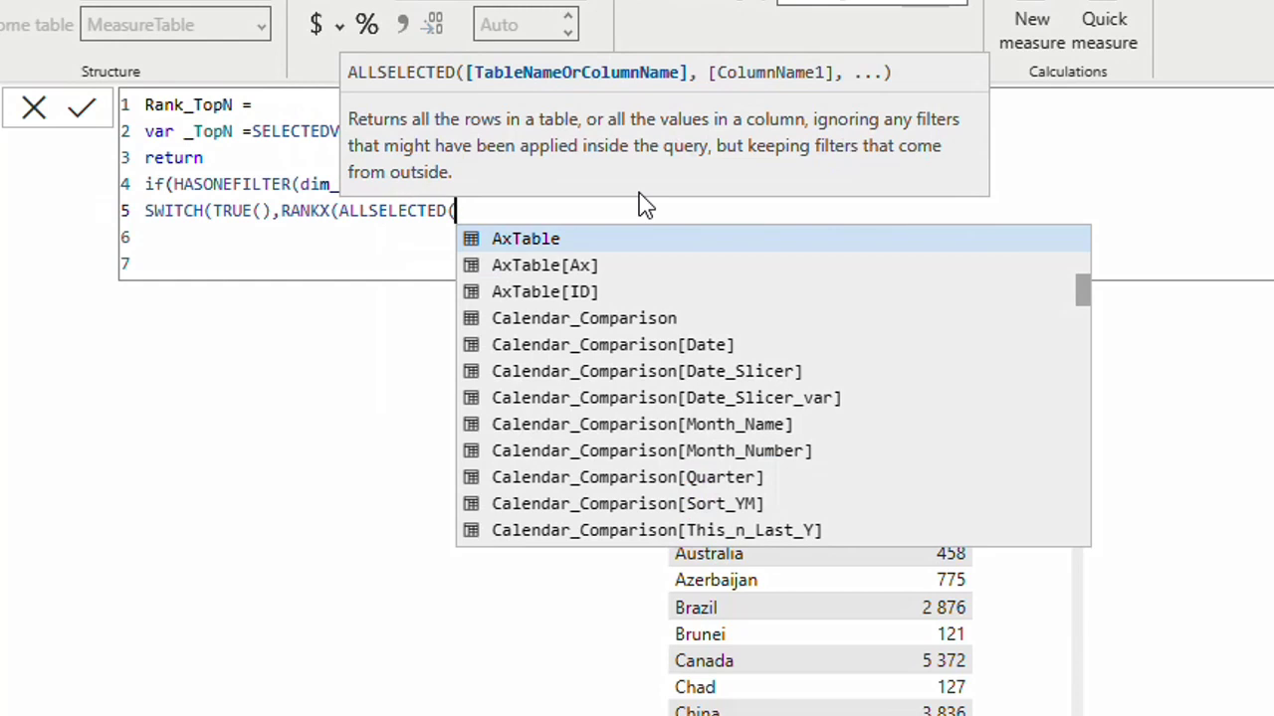
{"action": "type", "text": "dim"}
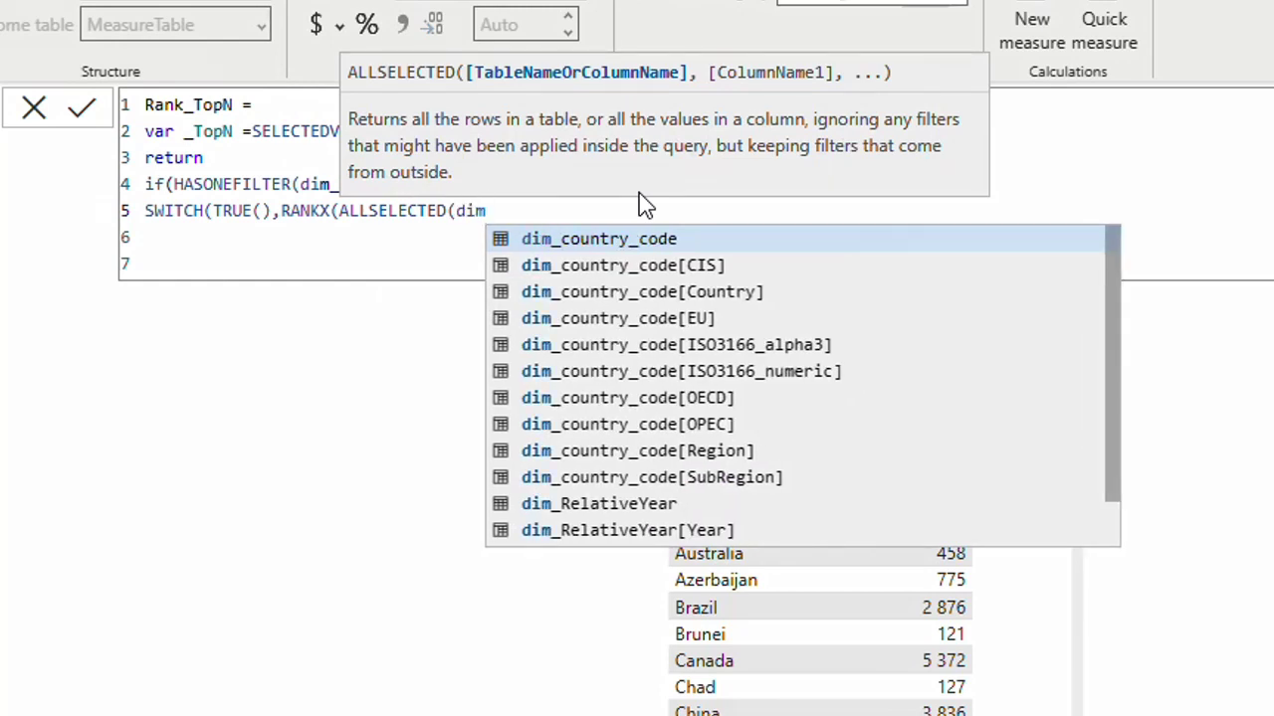
{"action": "left_click", "coordinate": [662, 251]}
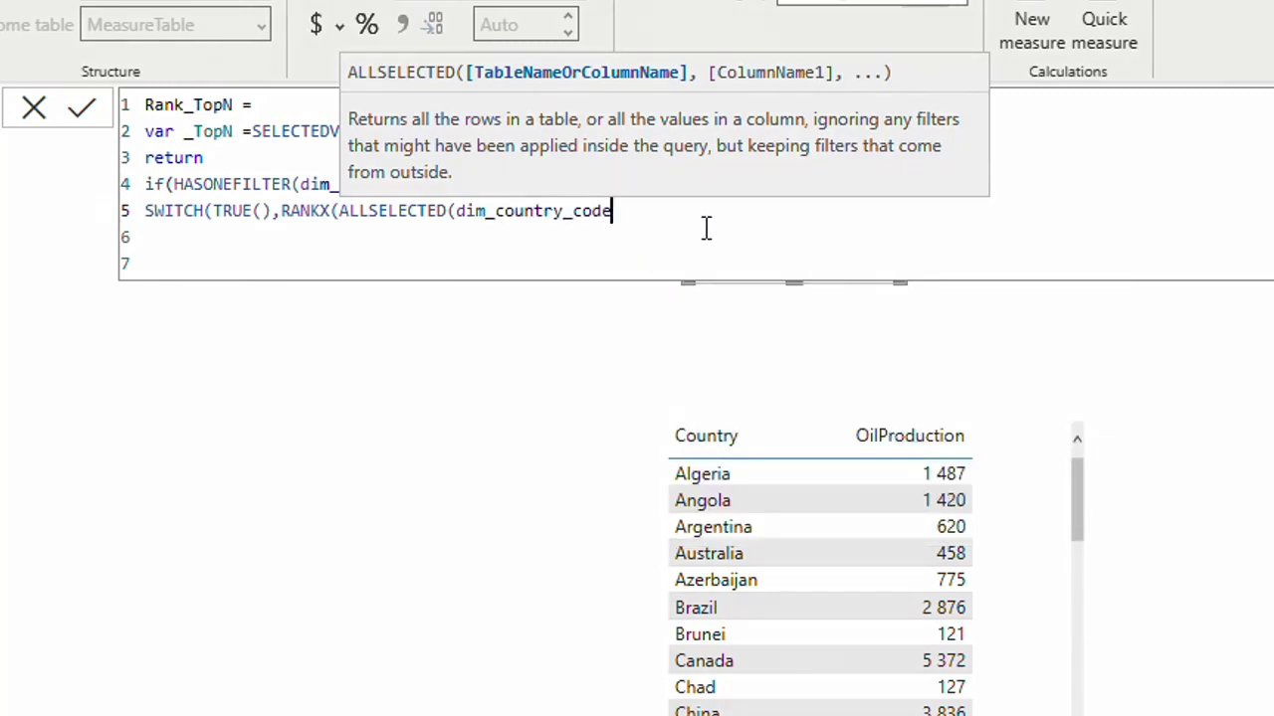
{"action": "type", "text": "),"}
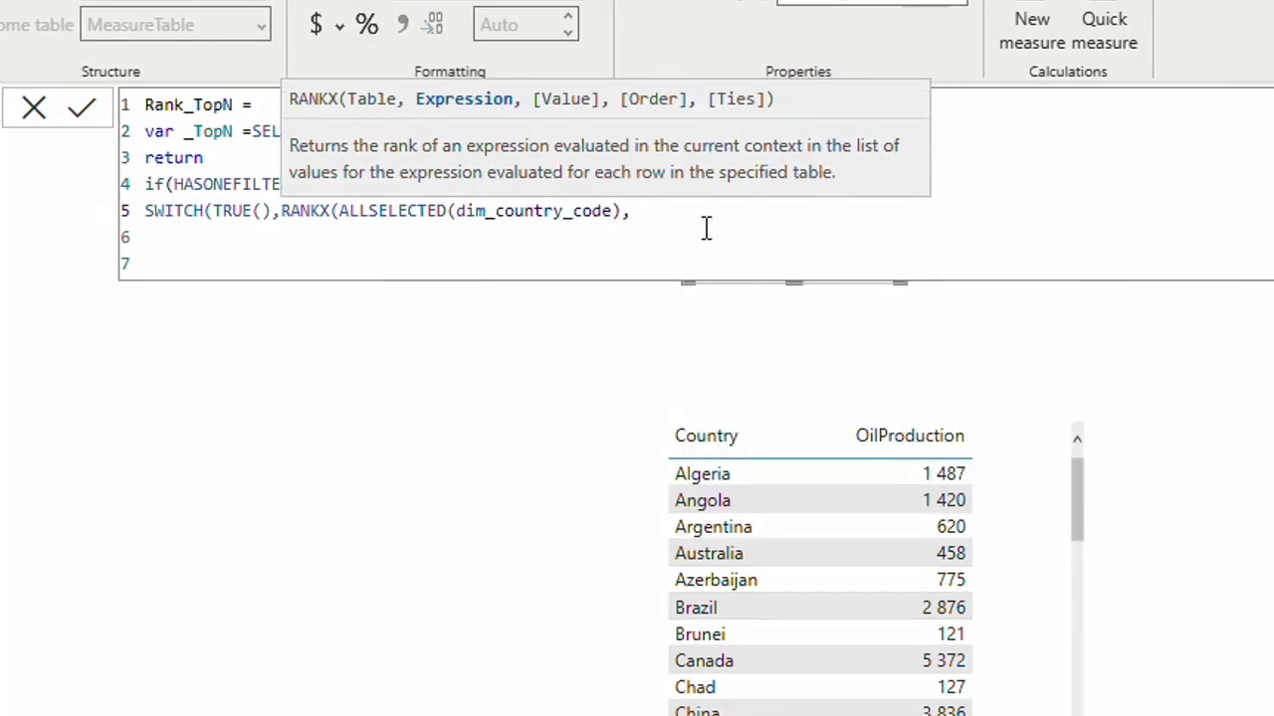
Use [OilProduction] as the RANKX expression and complete the SWITCH condition with <=_TopN.
{"action": "type", "text": "oil"}
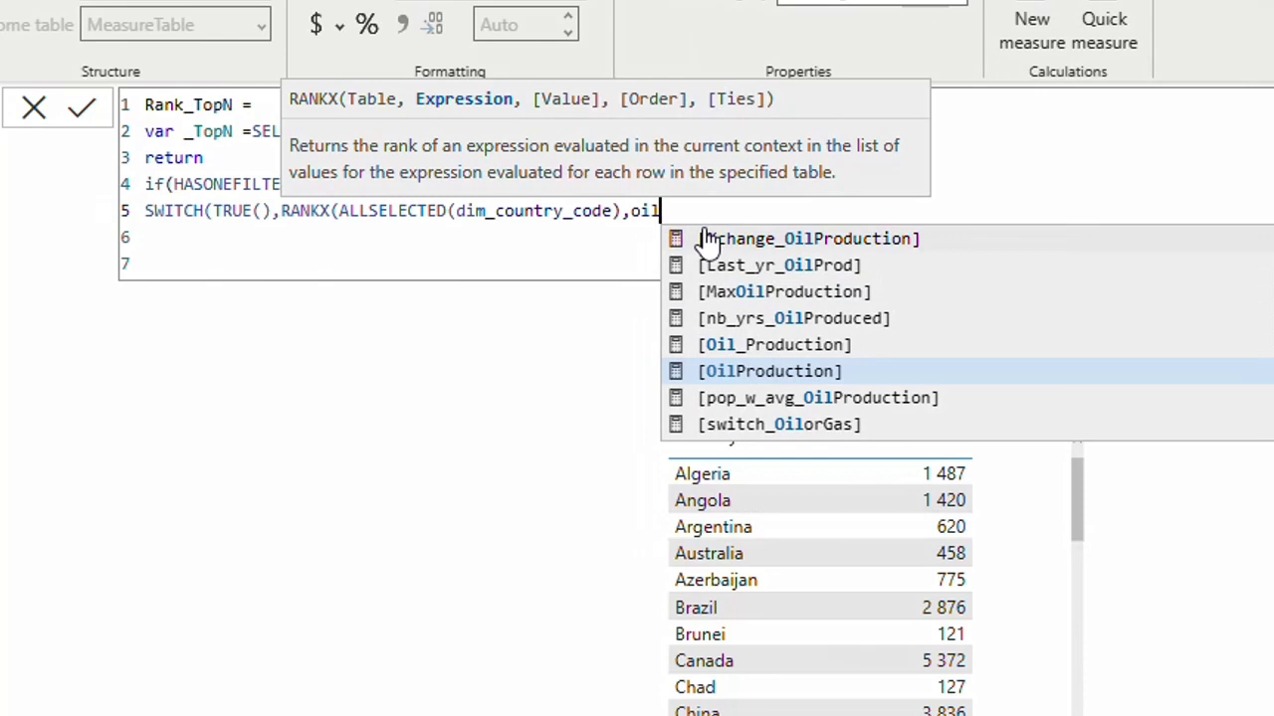
{"action": "left_click", "coordinate": [794, 372]}
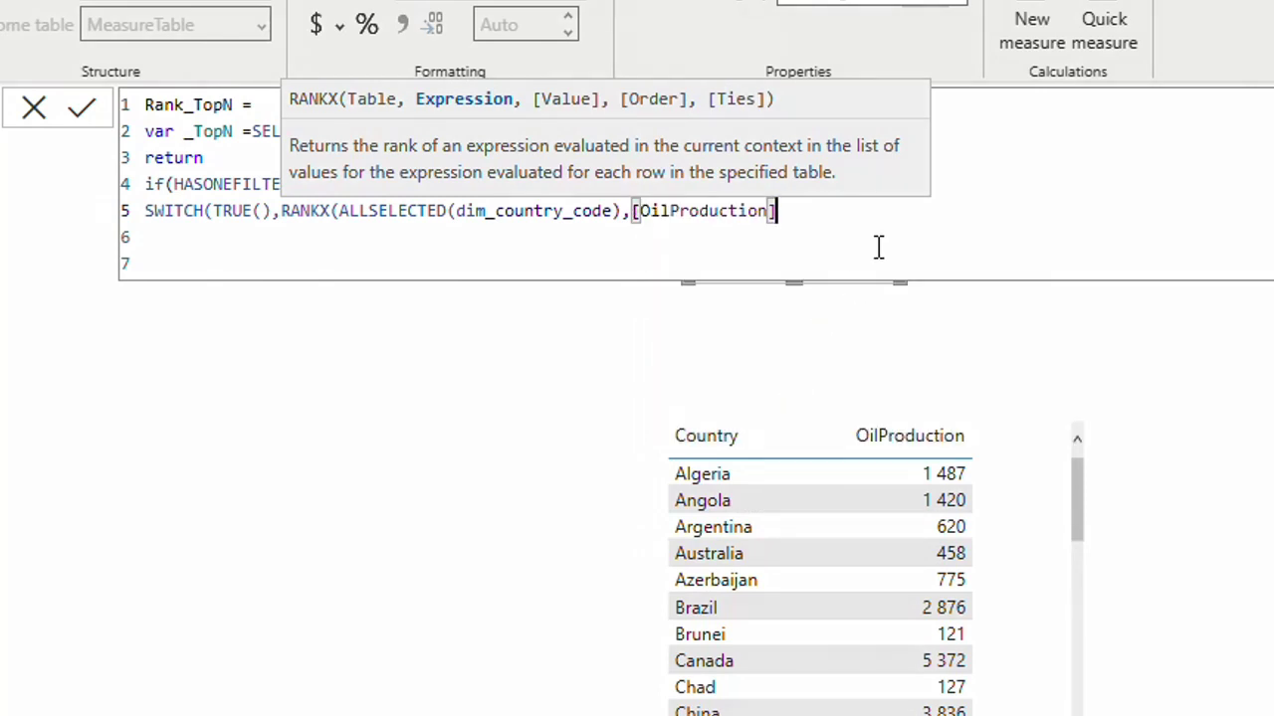
{"action": "type", "text": ")"}
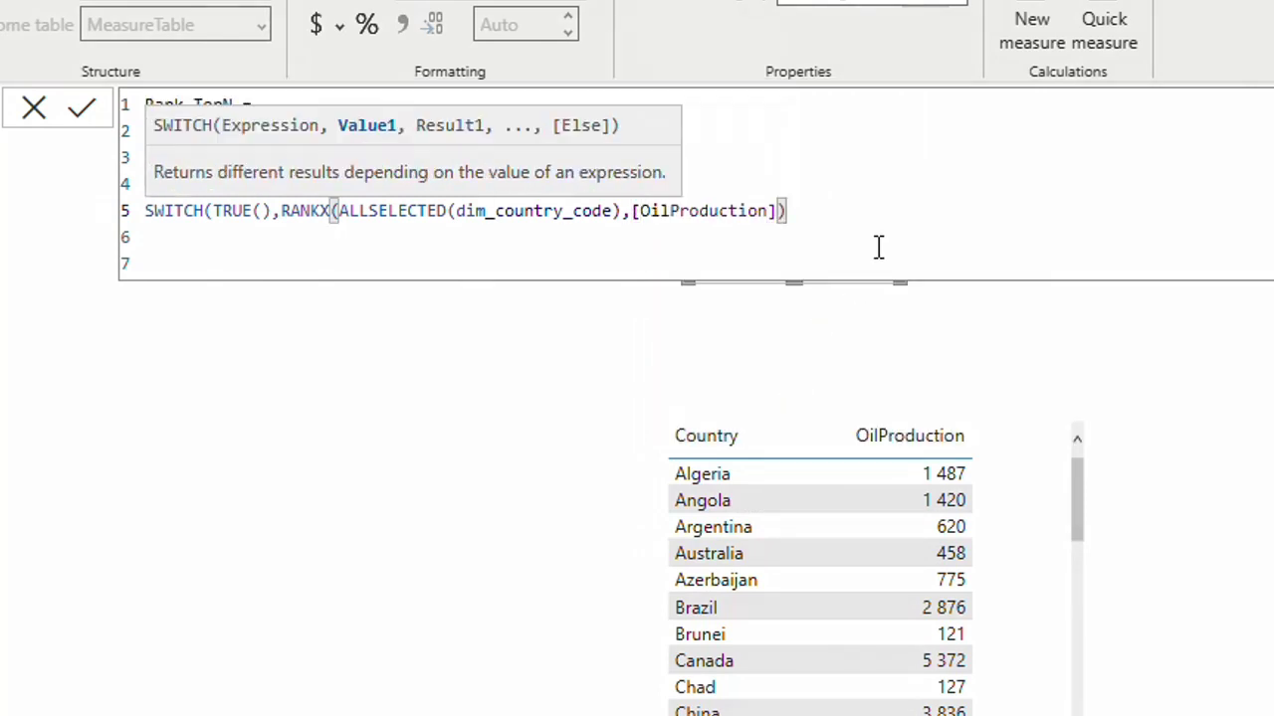
{"action": "type", "text": "<=_to"}
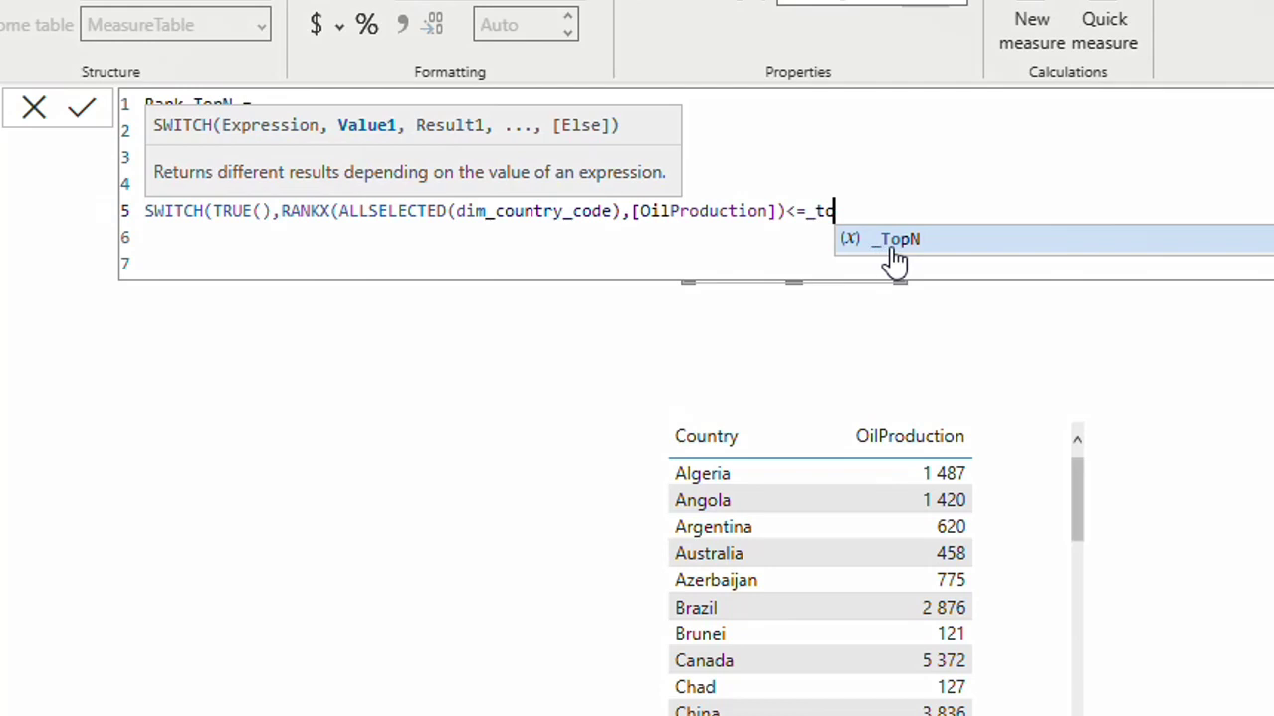
{"action": "left_click", "coordinate": [896, 258]}
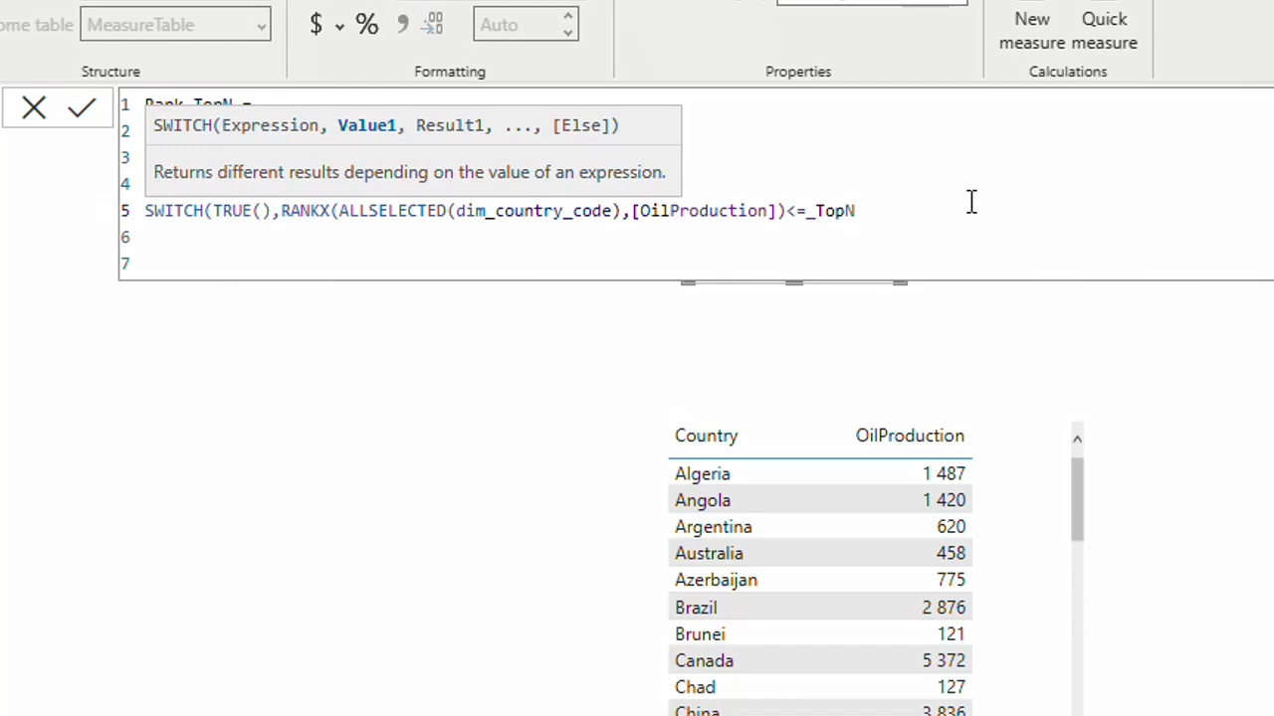
{"action": "type", "text": ","}
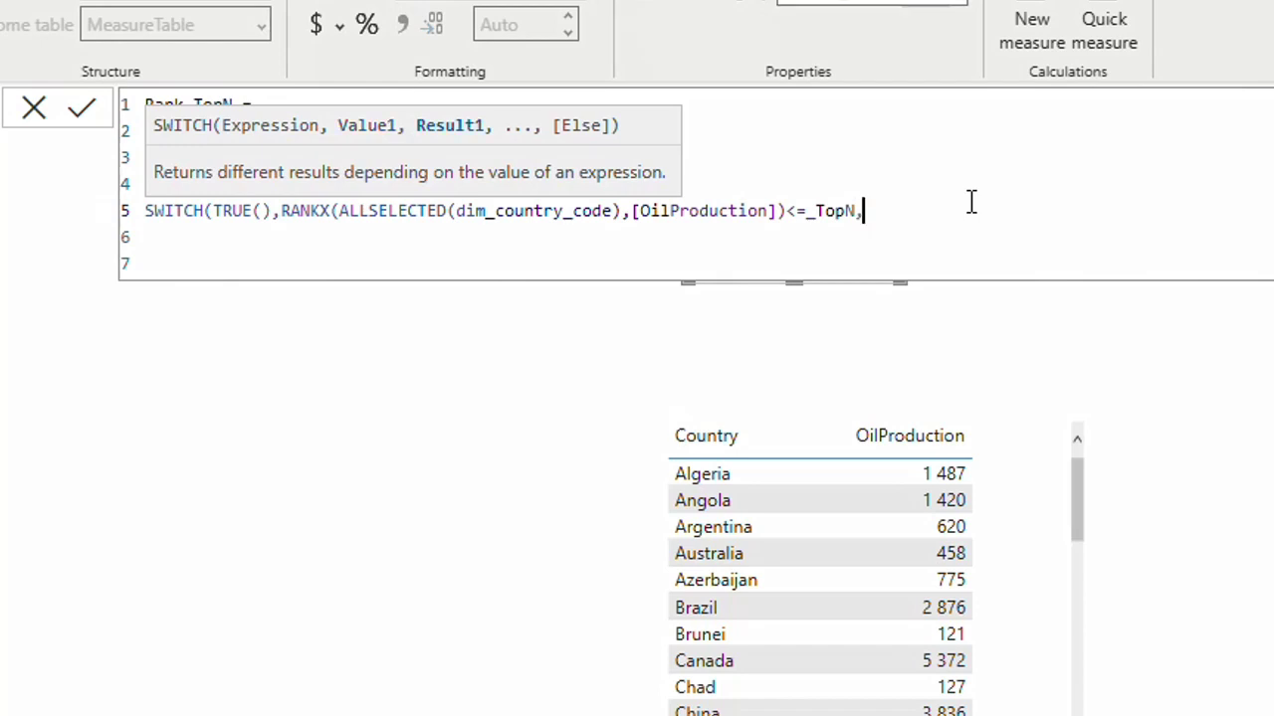
Add RANKX(ALLSELECTED(dim_country_code),[OilProduction]) on a new line as the SWITCH result, reusing the arguments from the condition above.
{"action": "key", "text": "Return"}
{"action": "type", "text": "rank"}
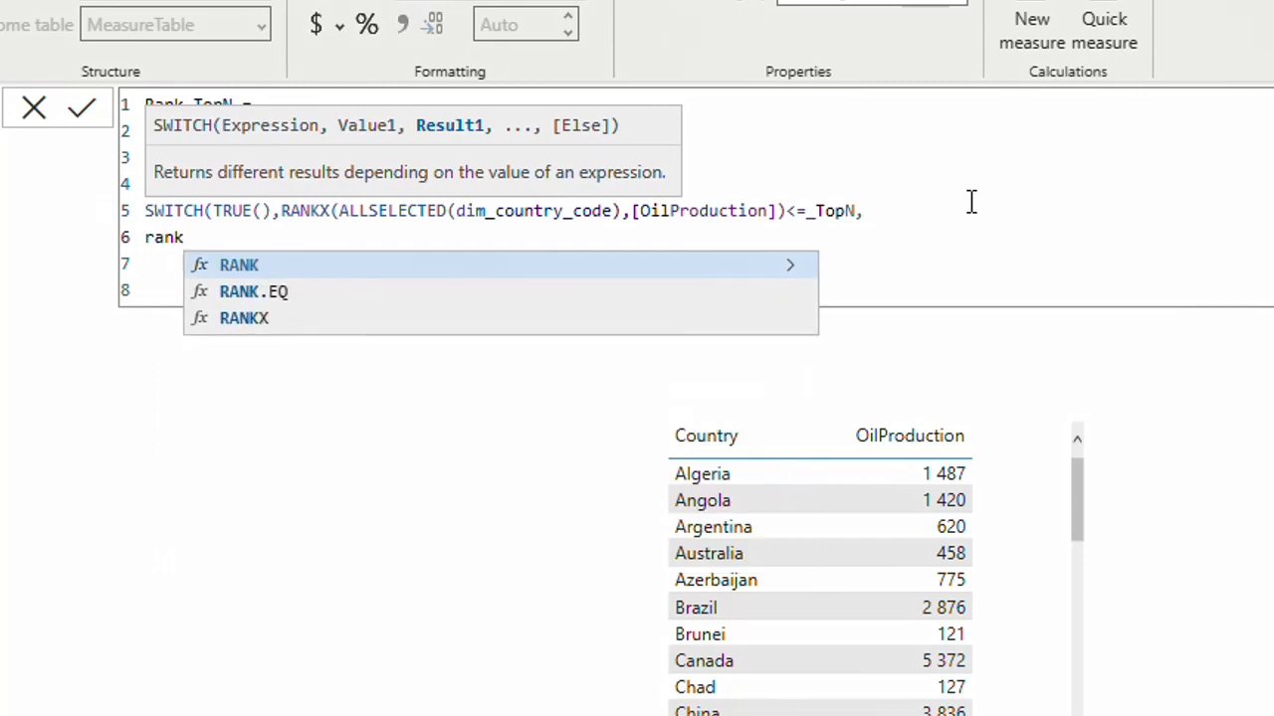
{"action": "type", "text": "x"}
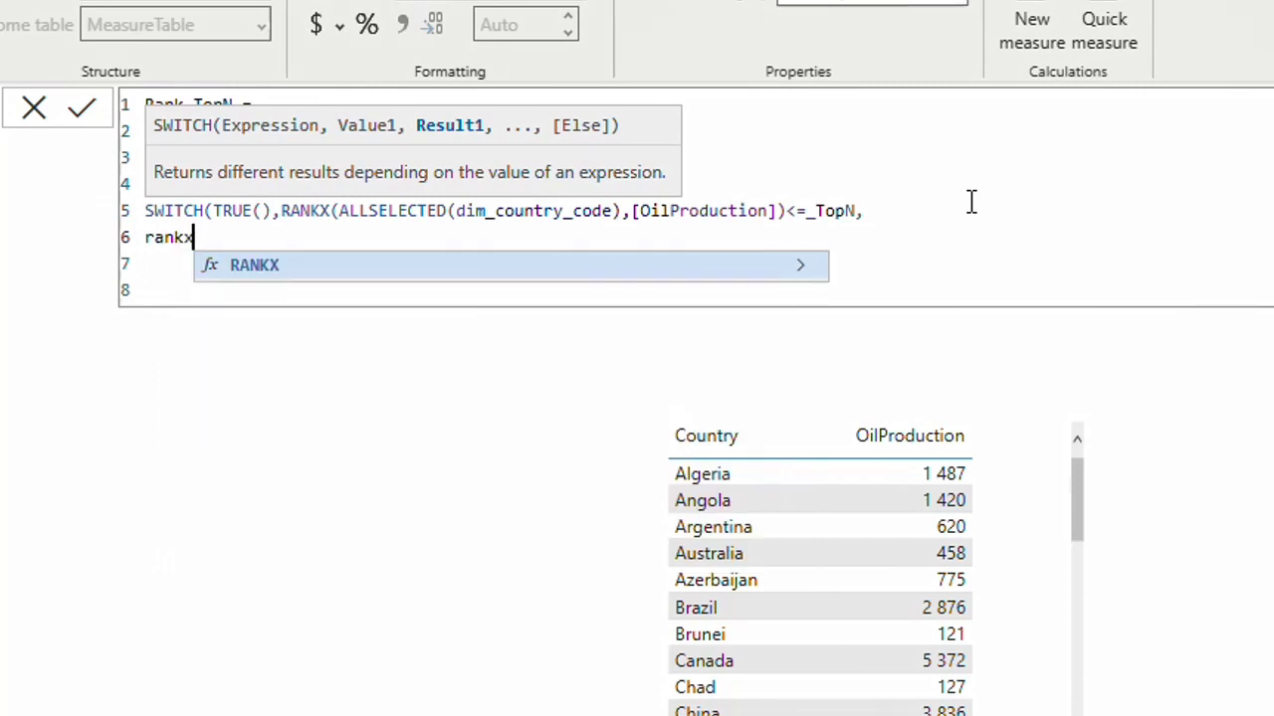
{"action": "key", "text": "Tab"}
{"action": "left_click", "coordinate": [1025, 205]}
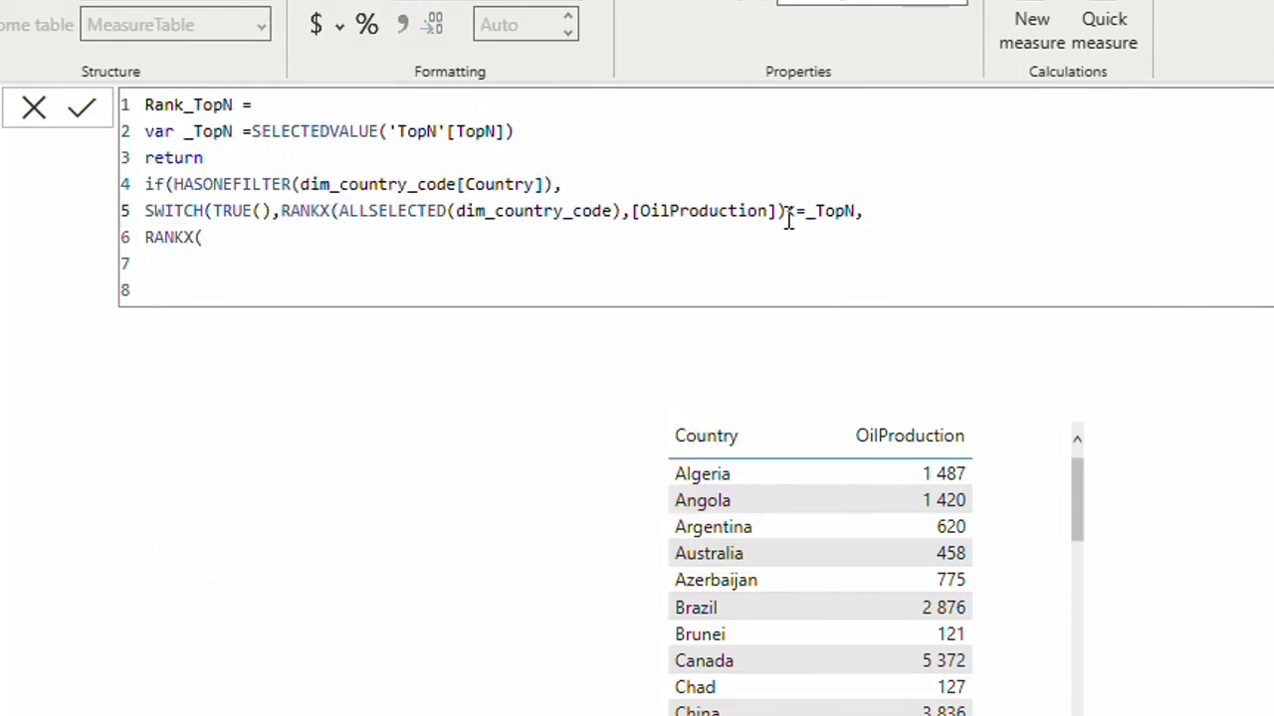
{"action": "left_click_drag", "start_coordinate": [786, 213], "coordinate": [341, 212]}
{"action": "key", "text": "ctrl+c"}
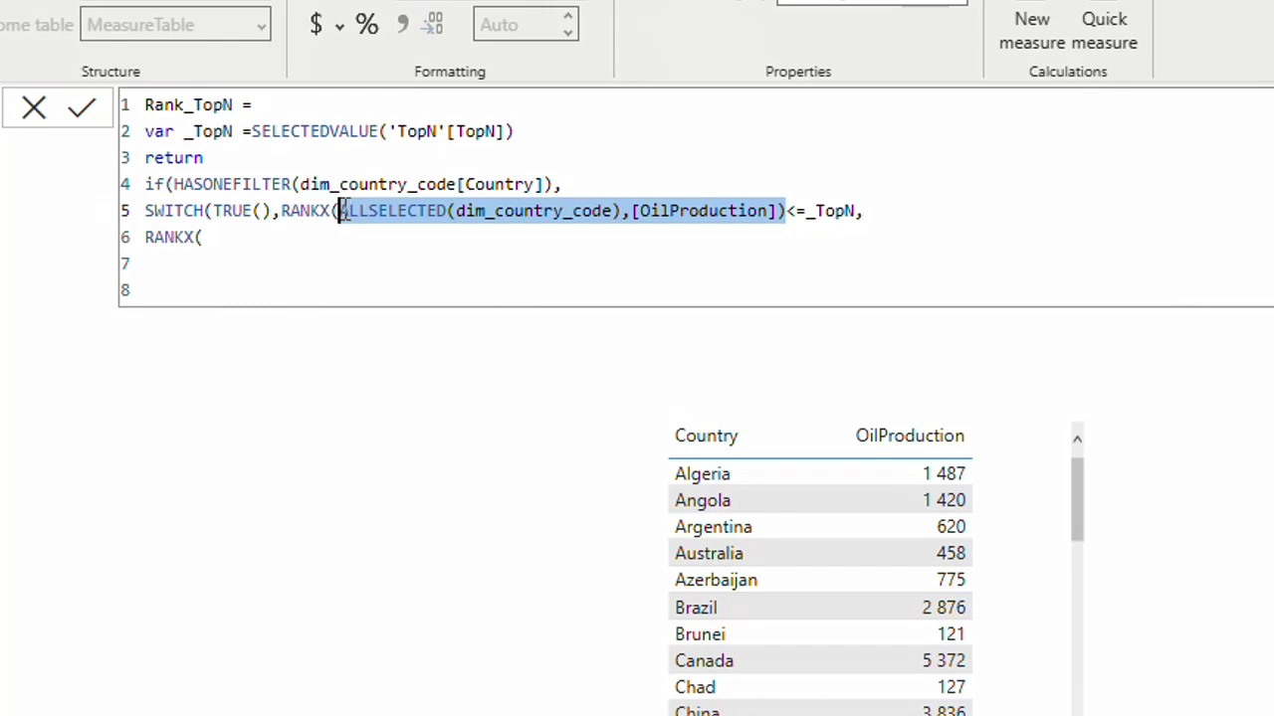
{"action": "left_click", "coordinate": [273, 236]}
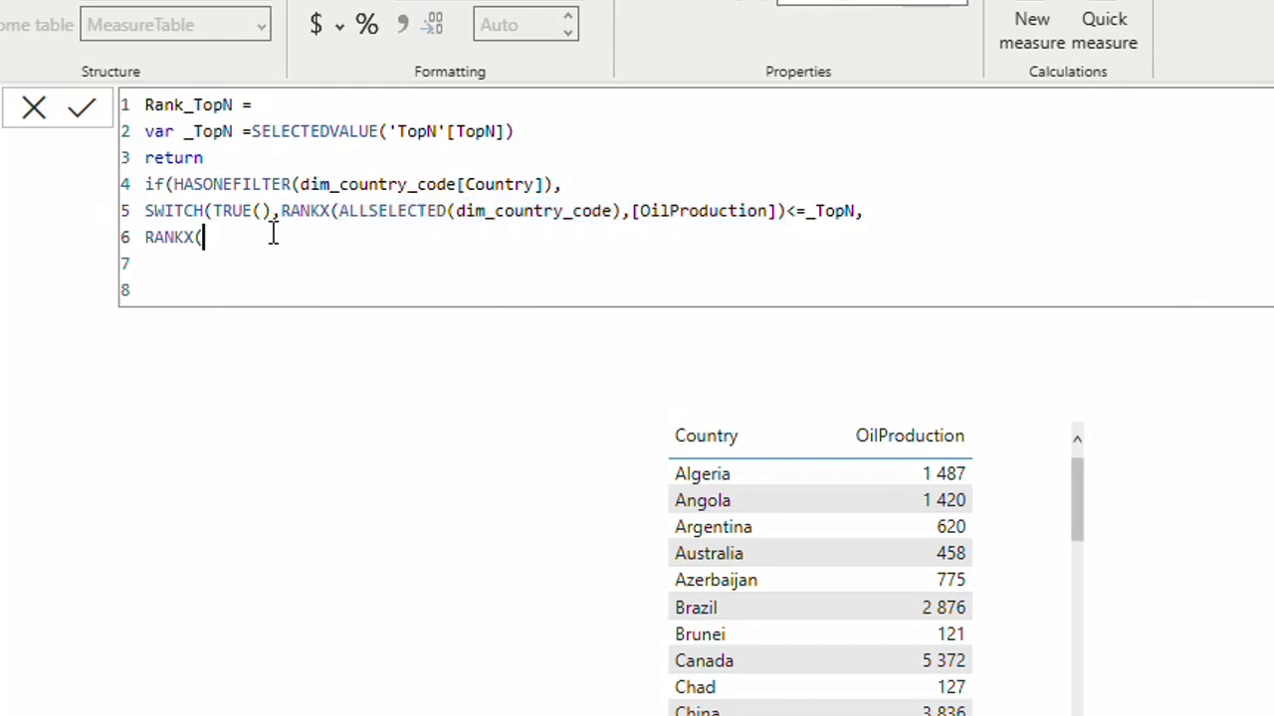
{"action": "key", "text": "ctrl+v"}
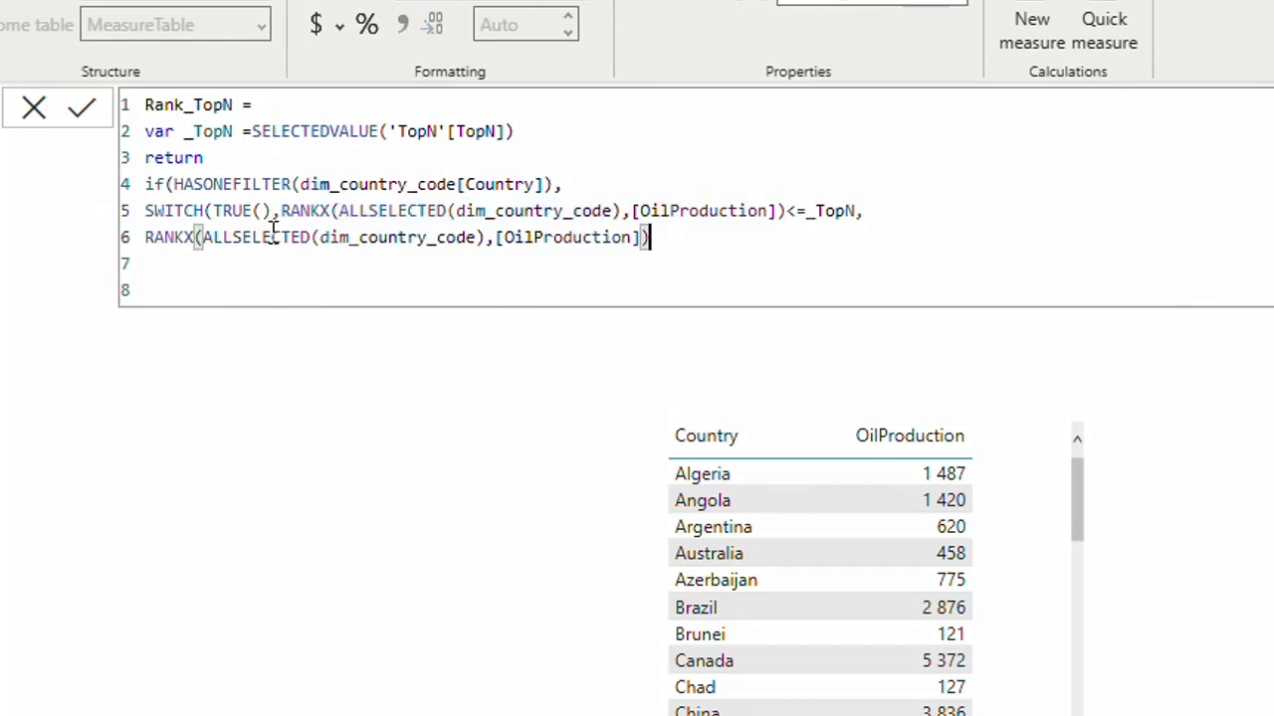
Close the SWITCH and IF functions and commit the Rank_TopN measure.
{"action": "type", "text": ")"}
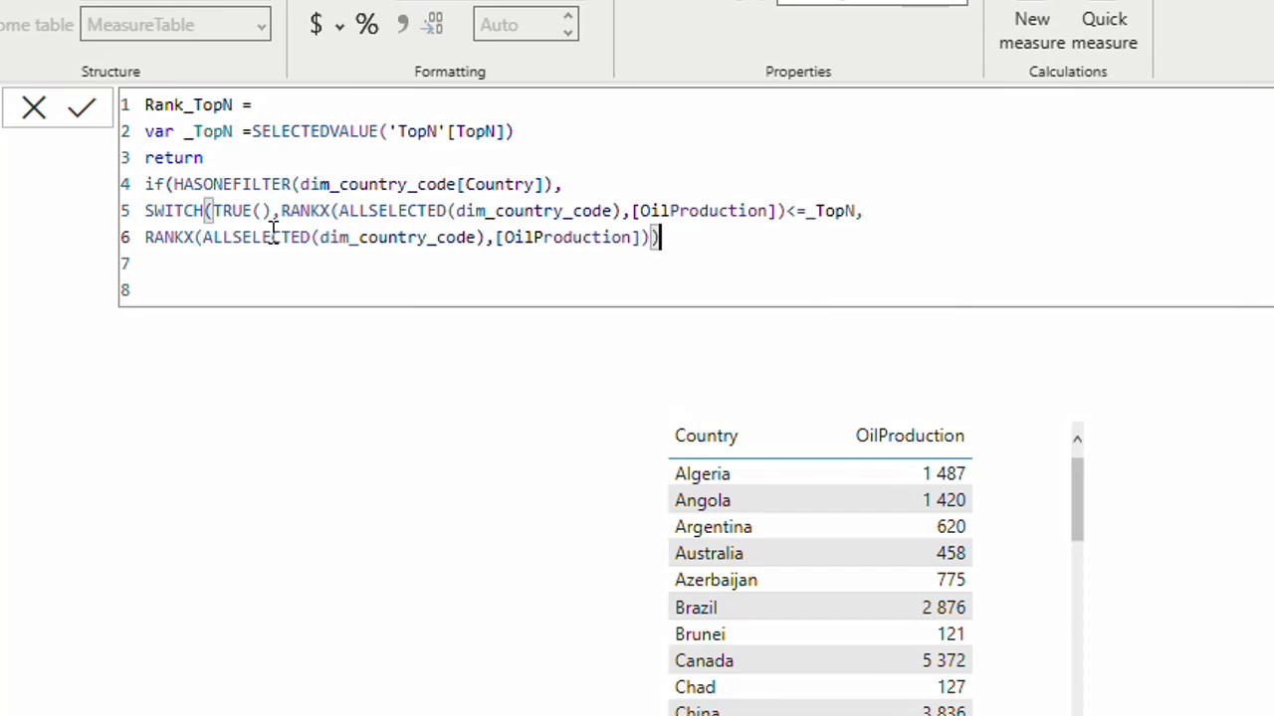
{"action": "type", "text": ")"}
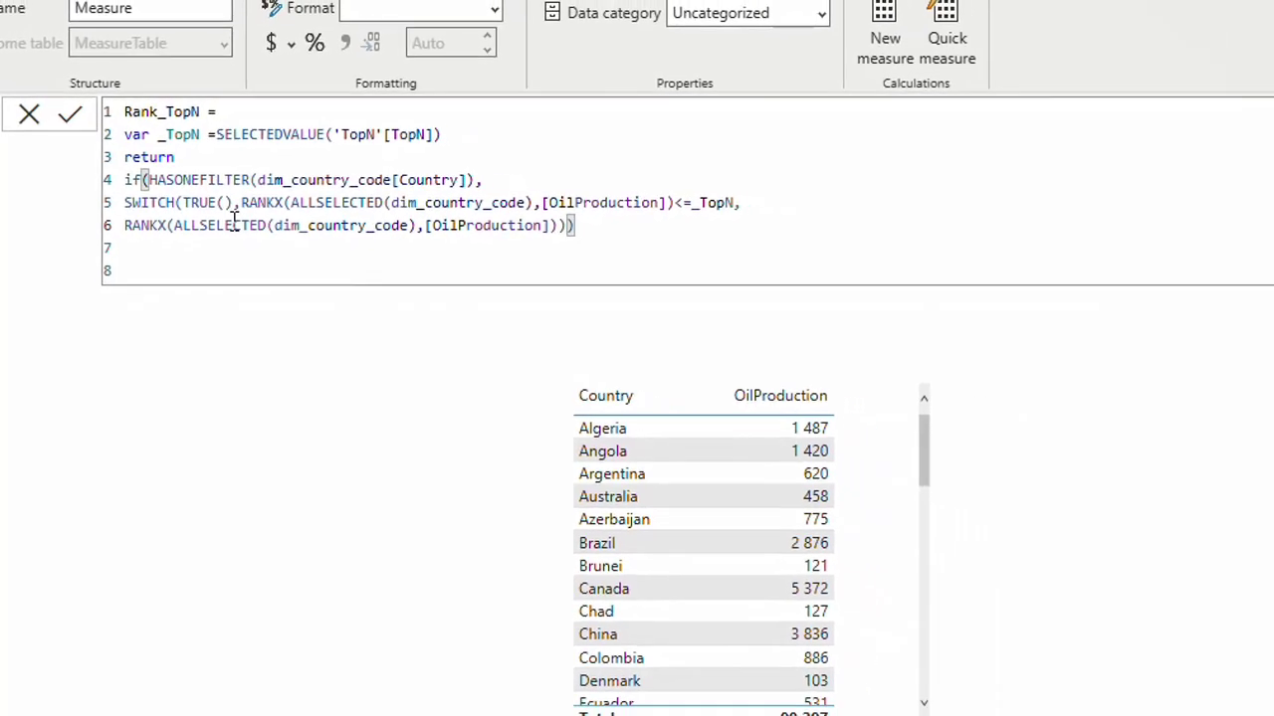
{"action": "key", "text": "Return"}
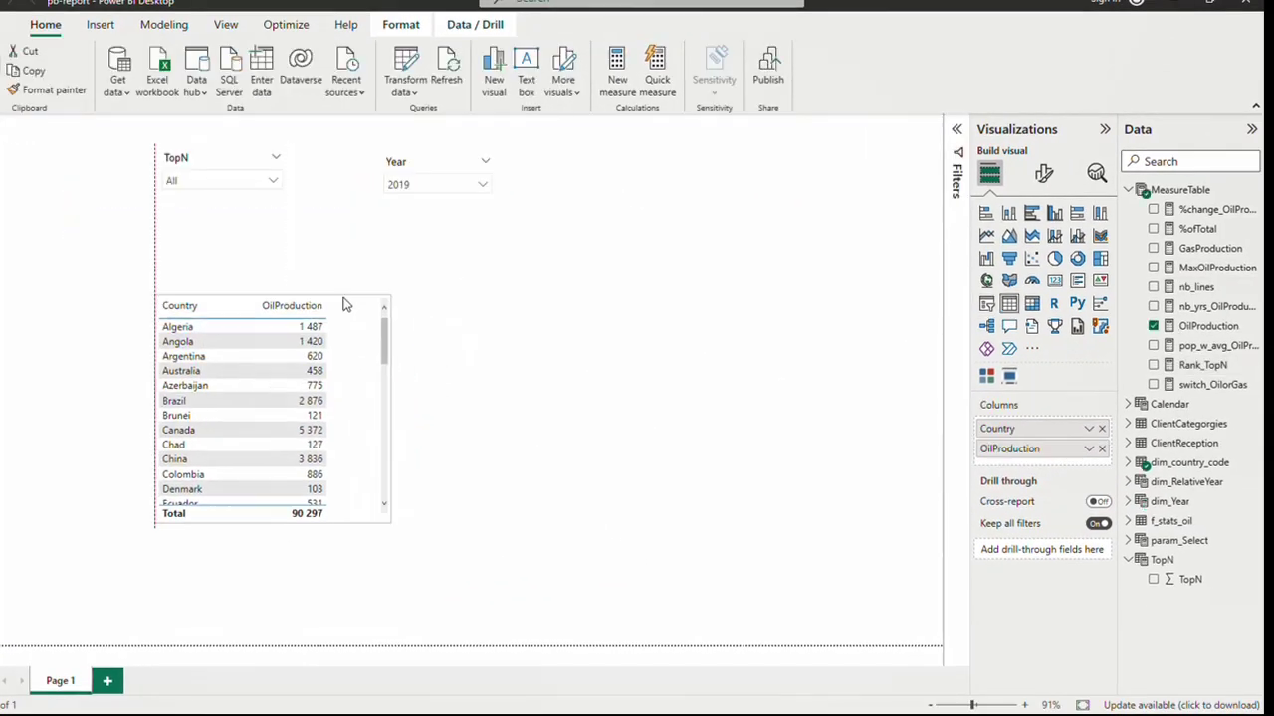
Add the Rank_TopN measure to the country oil production table and enlarge the table to fit the new column.
{"action": "left_click_drag", "start_coordinate": [344, 301], "coordinate": [364, 287]}
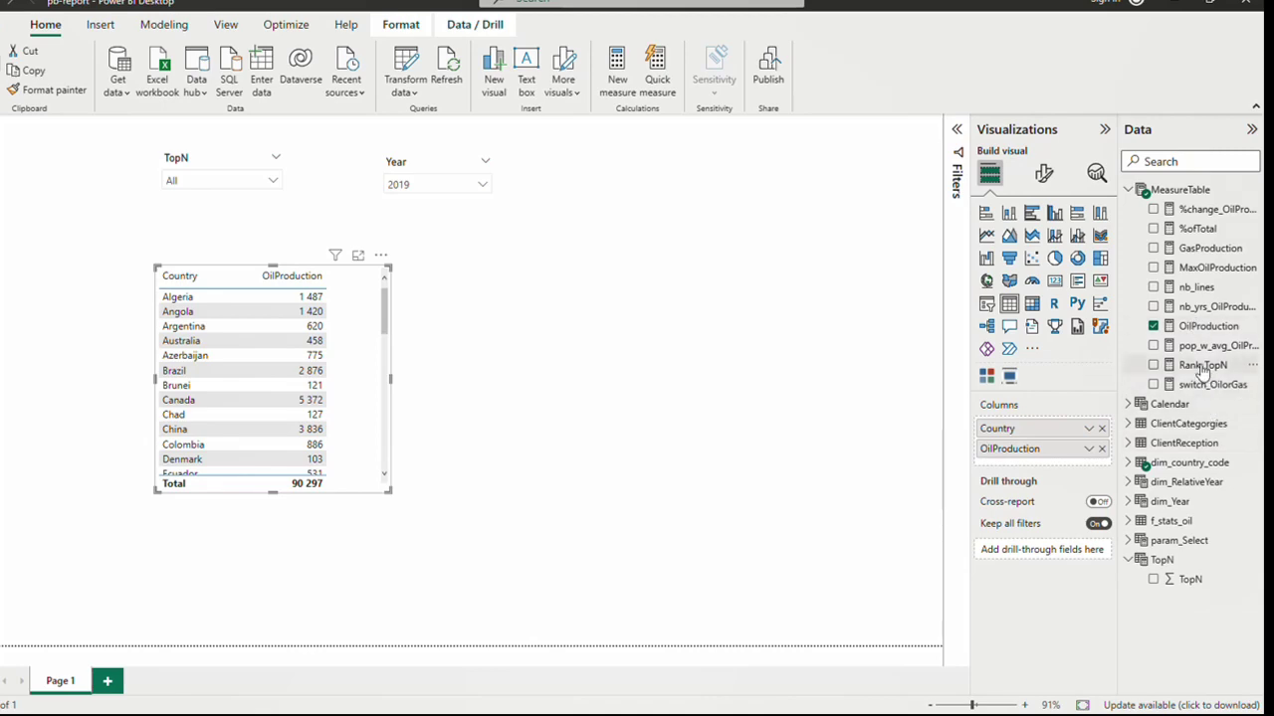
{"action": "left_click_drag", "start_coordinate": [1202, 371], "coordinate": [364, 378]}
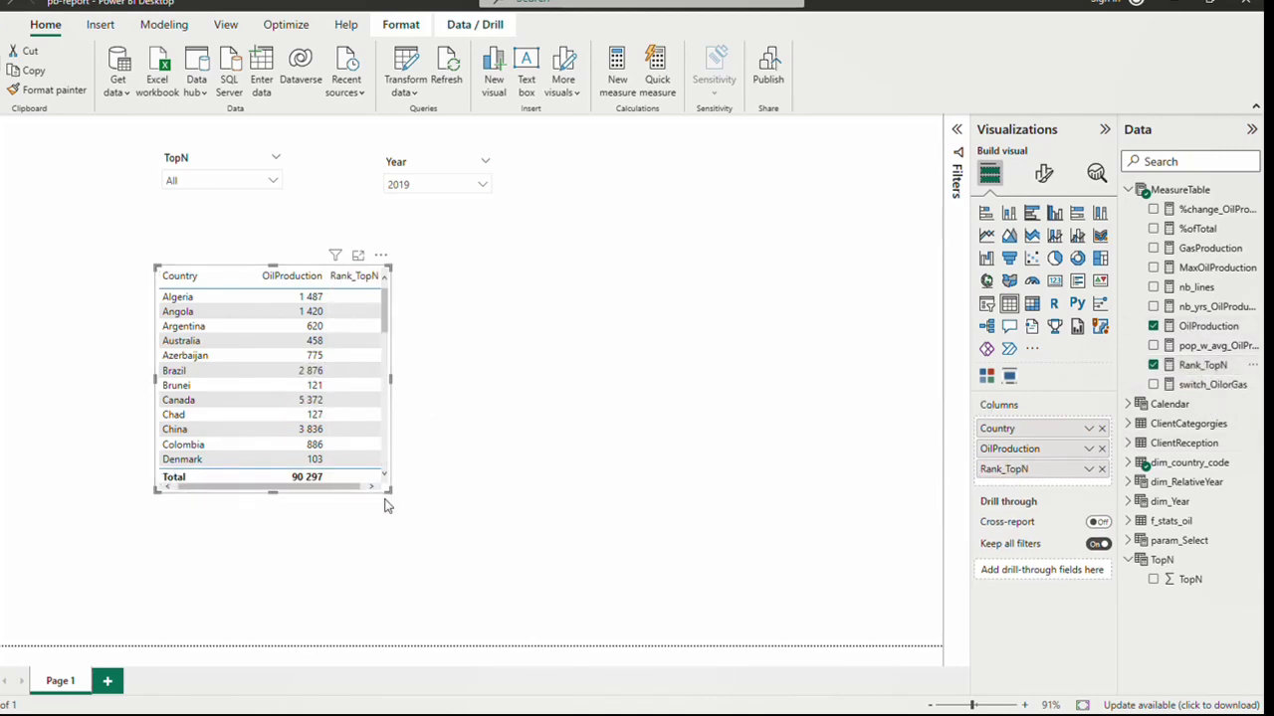
{"action": "left_click_drag", "start_coordinate": [387, 489], "coordinate": [494, 522]}
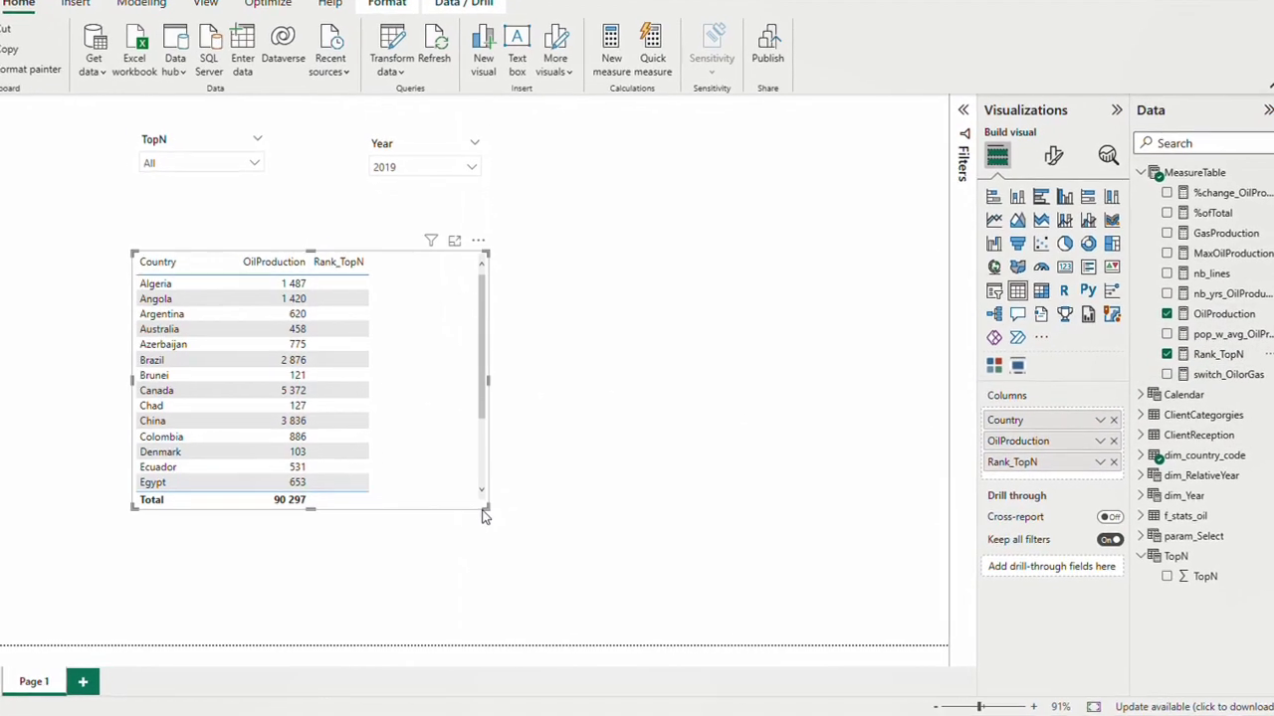
Set the TopN slicer to 5 and shift the table slightly away from the slicers.
{"action": "left_click", "coordinate": [214, 166]}
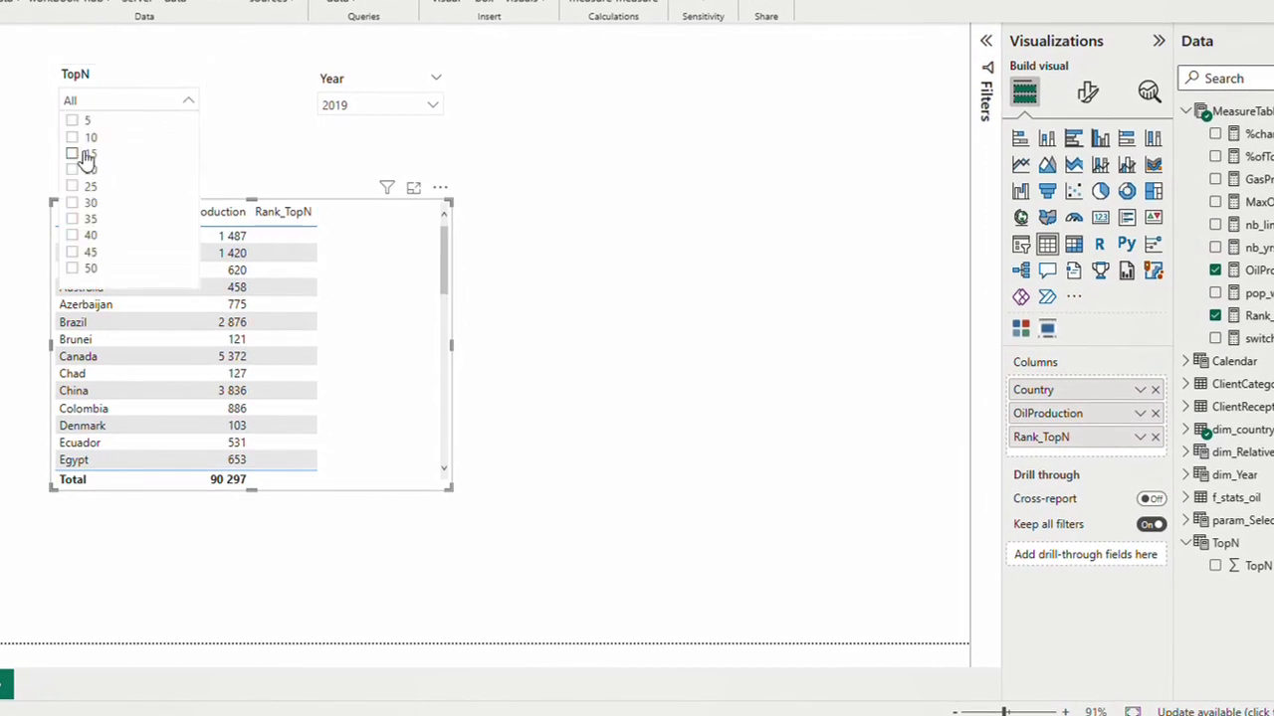
{"action": "left_click", "coordinate": [77, 121]}
{"action": "left_click", "coordinate": [395, 234]}
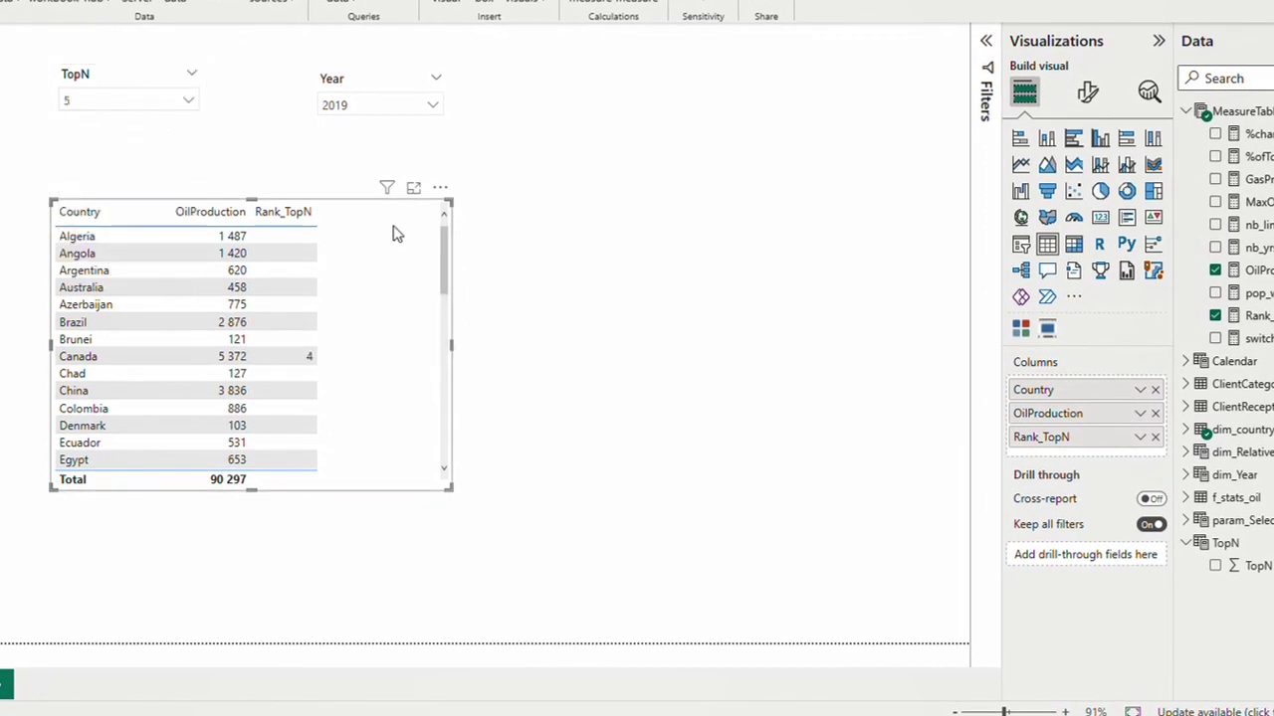
{"action": "left_click_drag", "start_coordinate": [395, 234], "coordinate": [441, 268]}
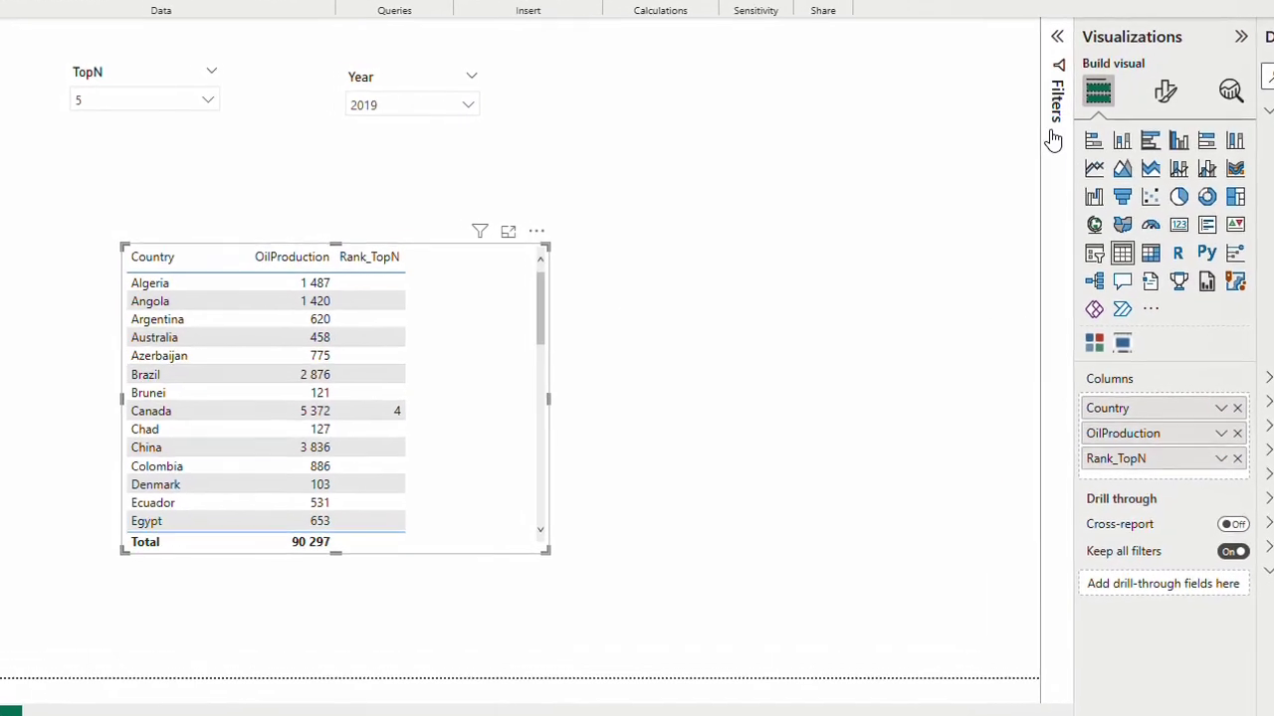
Filter the table visual to show only rows where Rank_TopN is not blank.
{"action": "left_click", "coordinate": [1053, 139]}
{"action": "left_click", "coordinate": [1011, 283]}
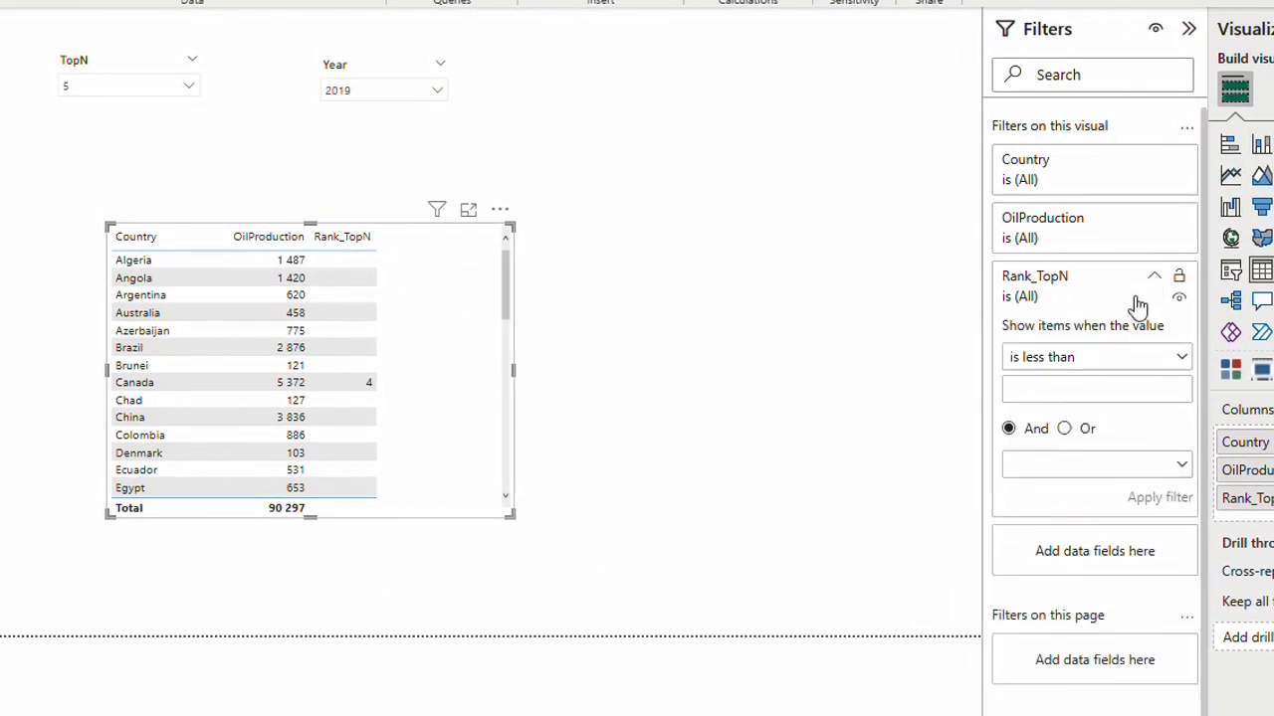
{"action": "left_click", "coordinate": [1138, 360]}
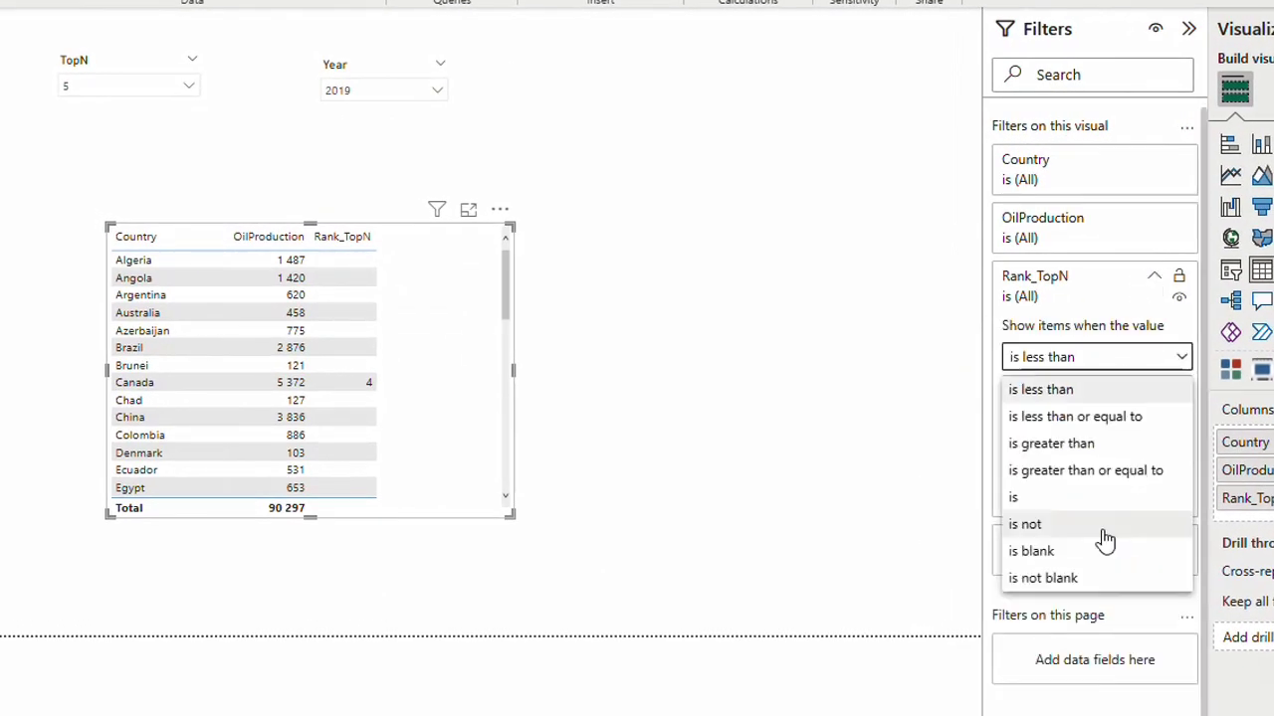
{"action": "left_click", "coordinate": [1053, 578]}
{"action": "left_click", "coordinate": [1165, 463]}
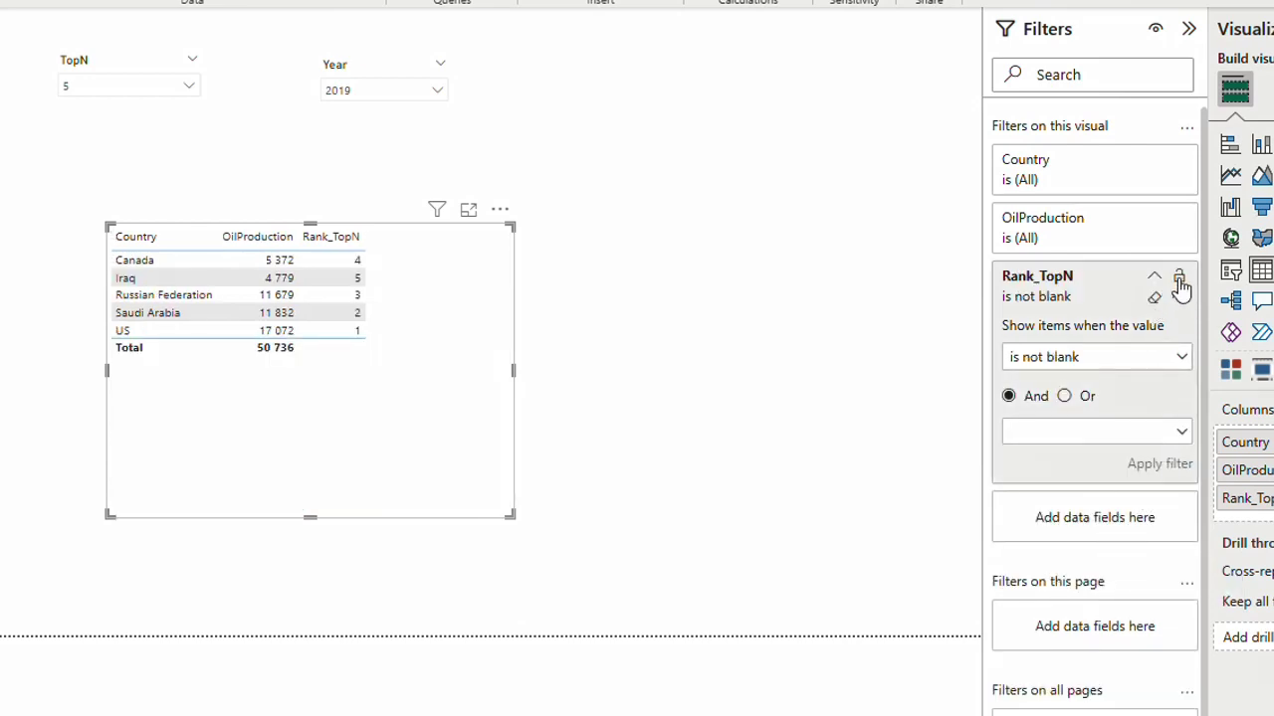
{"action": "left_click", "coordinate": [1188, 29]}
Sort the table by Rank_TopN in ascending order, reposition it and shrink it to fit its rows.
{"action": "left_click", "coordinate": [610, 245]}
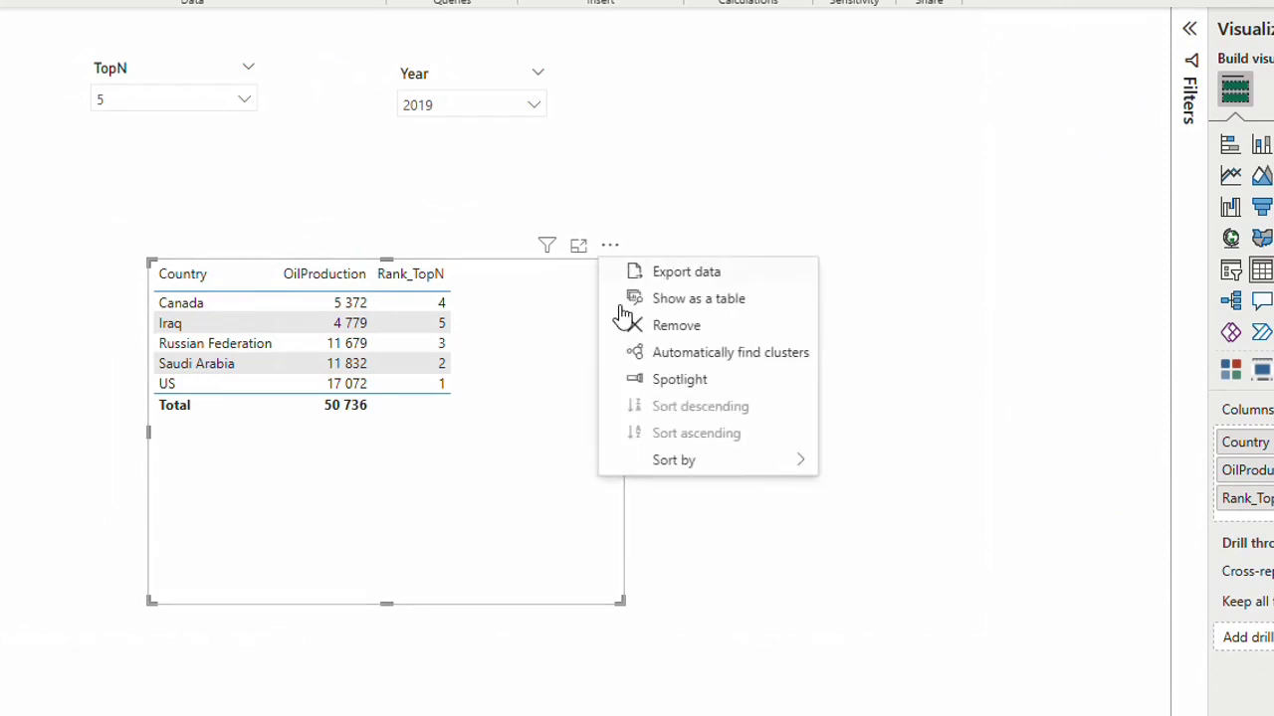
{"action": "mouse_move", "coordinate": [693, 463]}
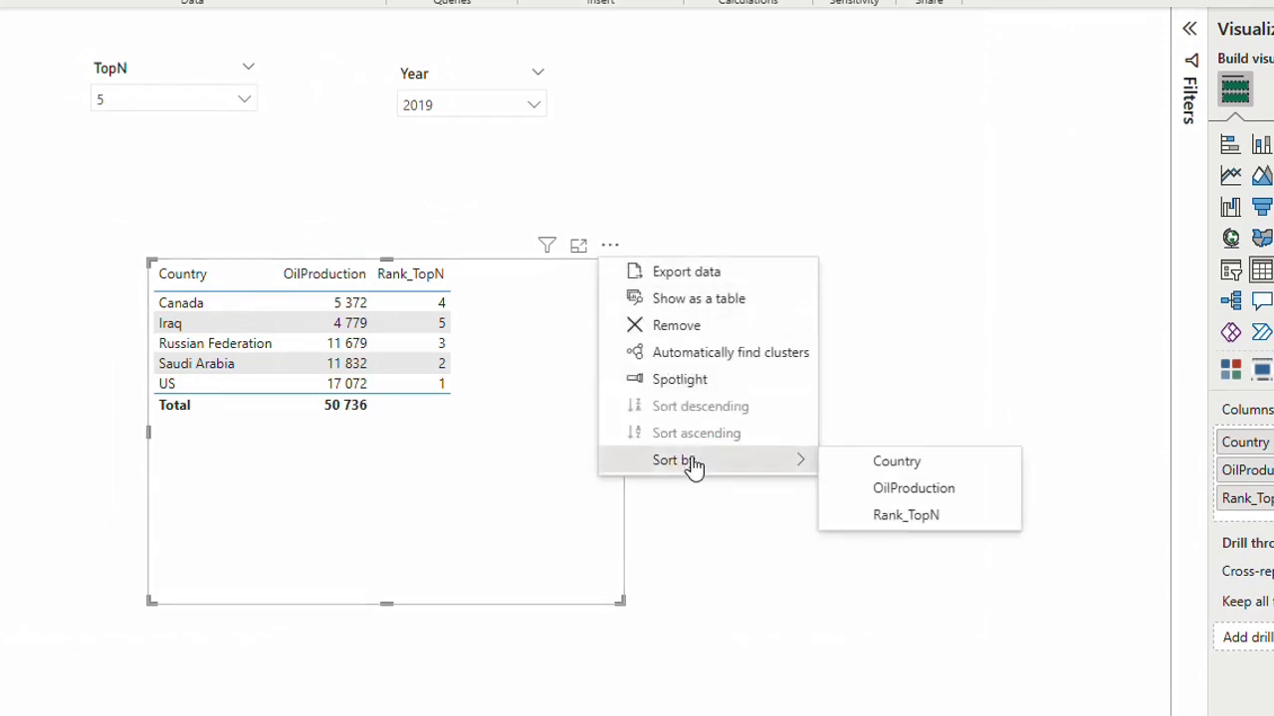
{"action": "left_click", "coordinate": [943, 518]}
{"action": "left_click", "coordinate": [610, 245]}
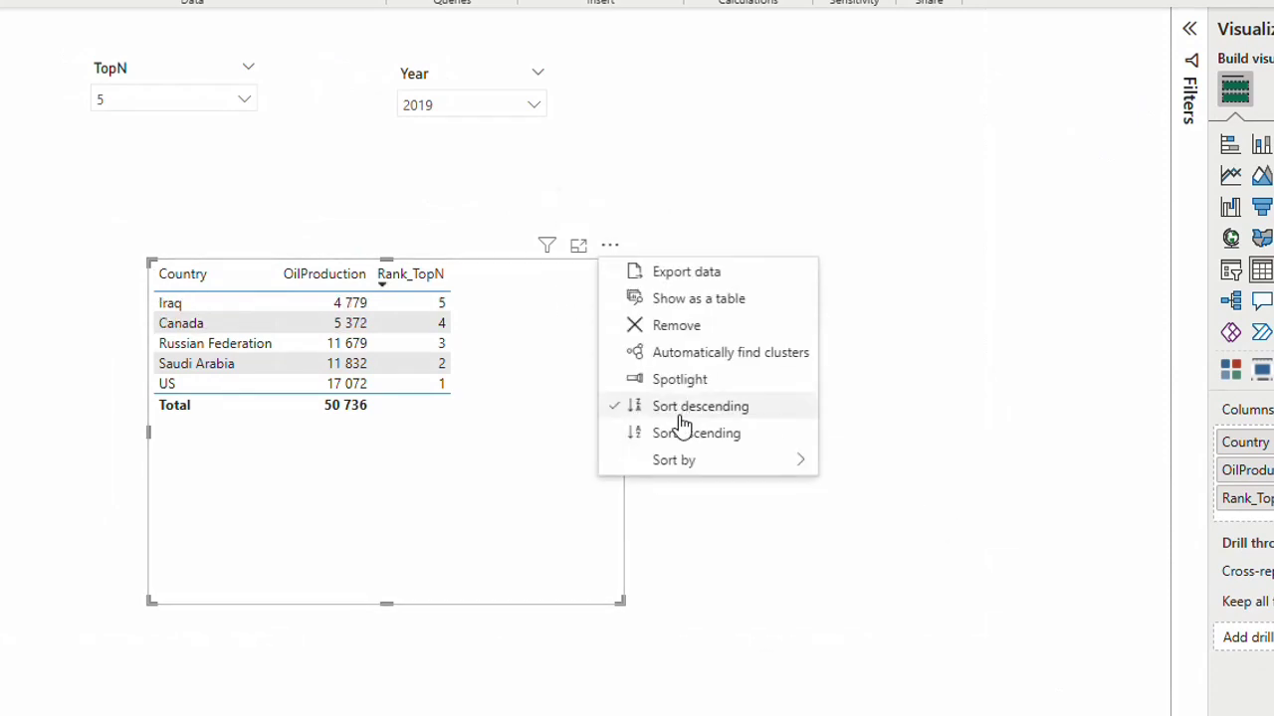
{"action": "key", "text": "Escape"}
{"action": "left_click", "coordinate": [416, 274]}
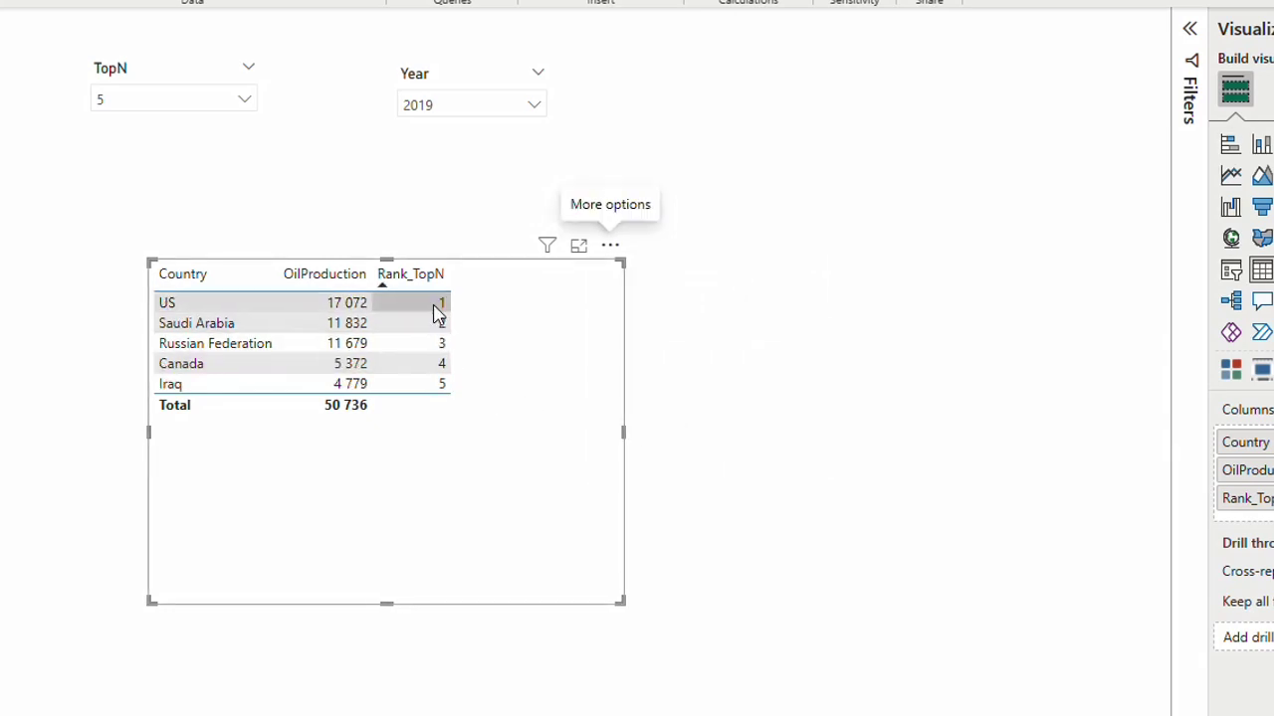
{"action": "left_click_drag", "start_coordinate": [731, 290], "coordinate": [805, 341]}
{"action": "left_click_drag", "start_coordinate": [909, 677], "coordinate": [756, 553]}
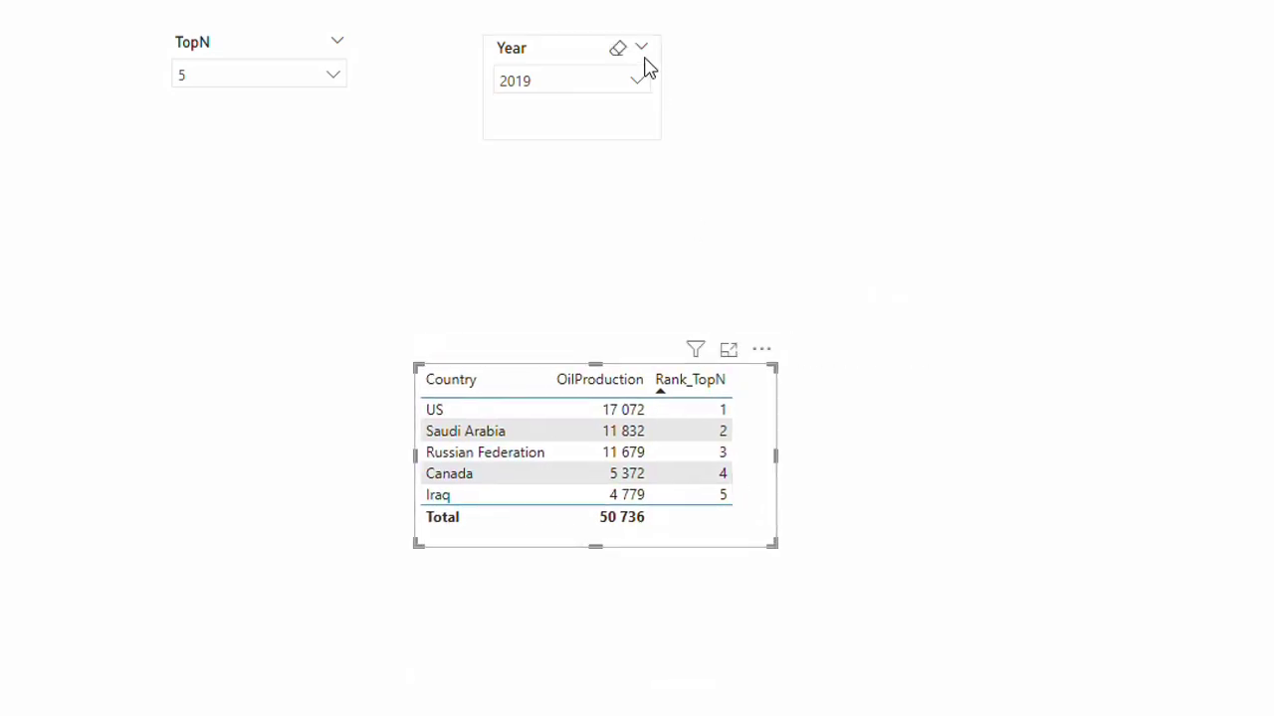
Switch the Year slicer through 1979, 1983 and 1989 to test the top 5 ranking.
{"action": "left_click", "coordinate": [592, 83]}
{"action": "scroll", "coordinate": [542, 249], "scroll_direction": "down", "scroll_amount": 2}
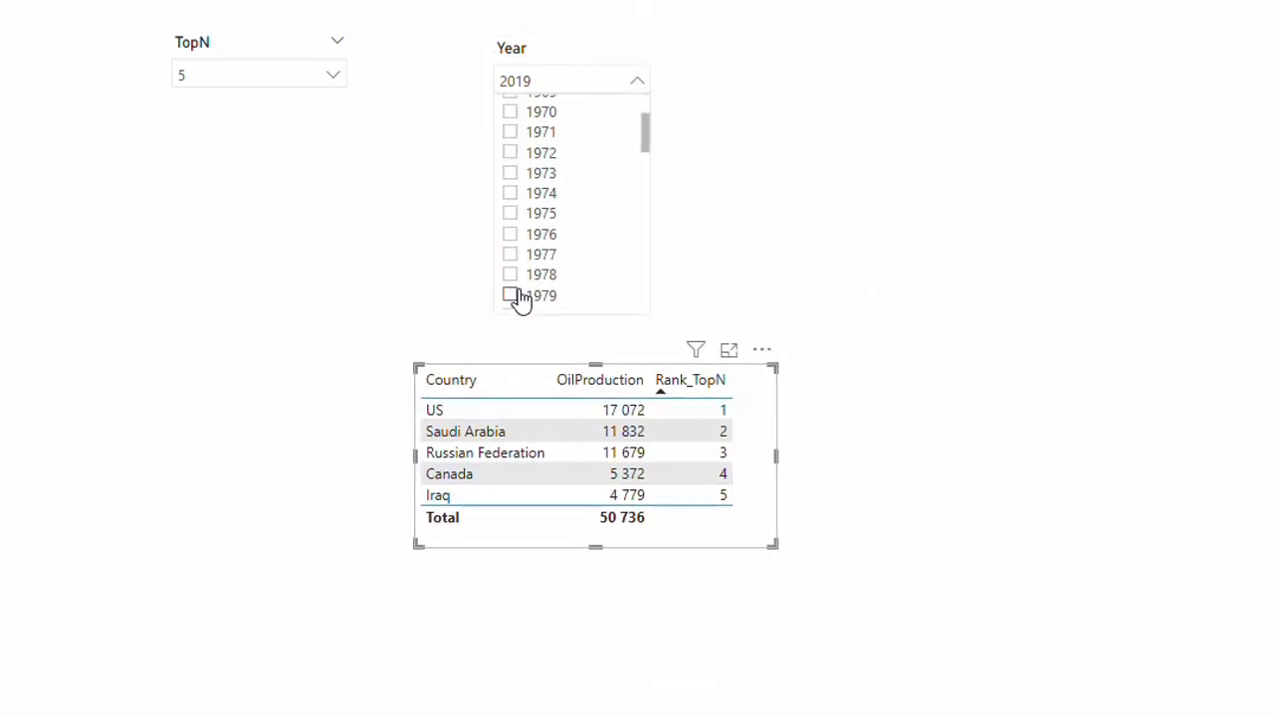
{"action": "left_click", "coordinate": [515, 295]}
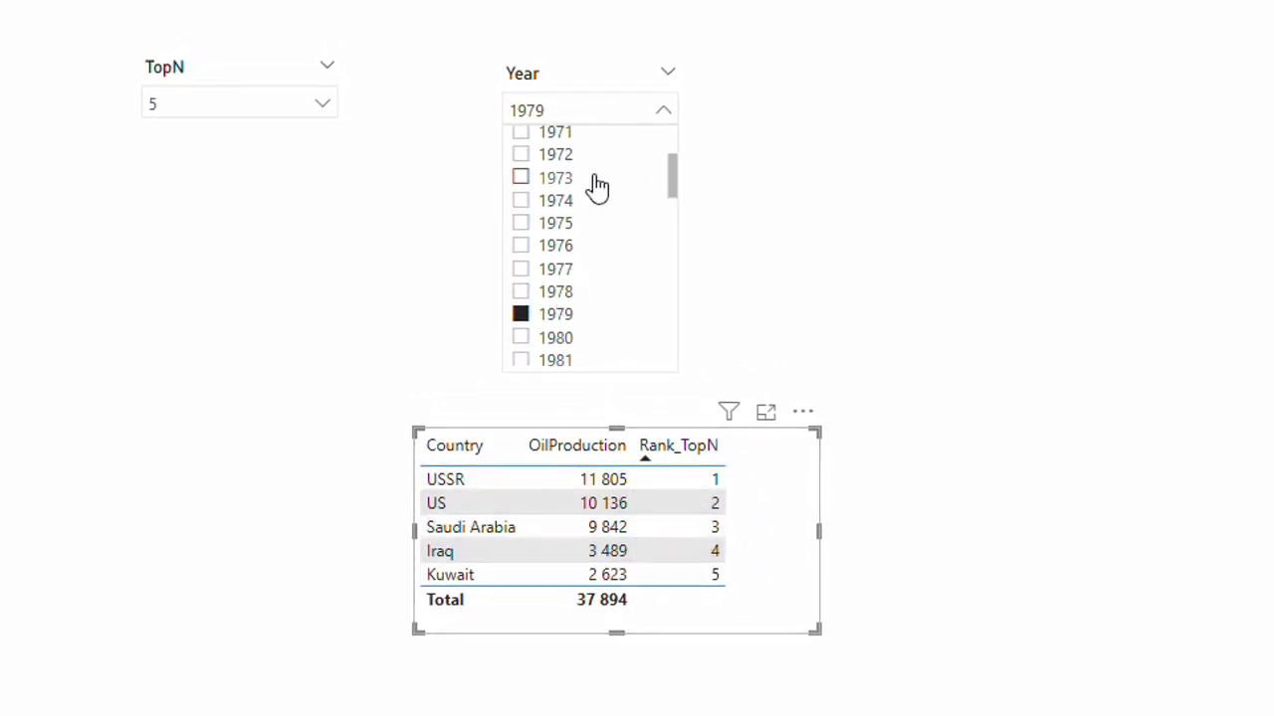
{"action": "scroll", "coordinate": [560, 304], "scroll_direction": "down", "scroll_amount": 1}
{"action": "left_click", "coordinate": [569, 334]}
{"action": "scroll", "coordinate": [542, 289], "scroll_direction": "down", "scroll_amount": 2}
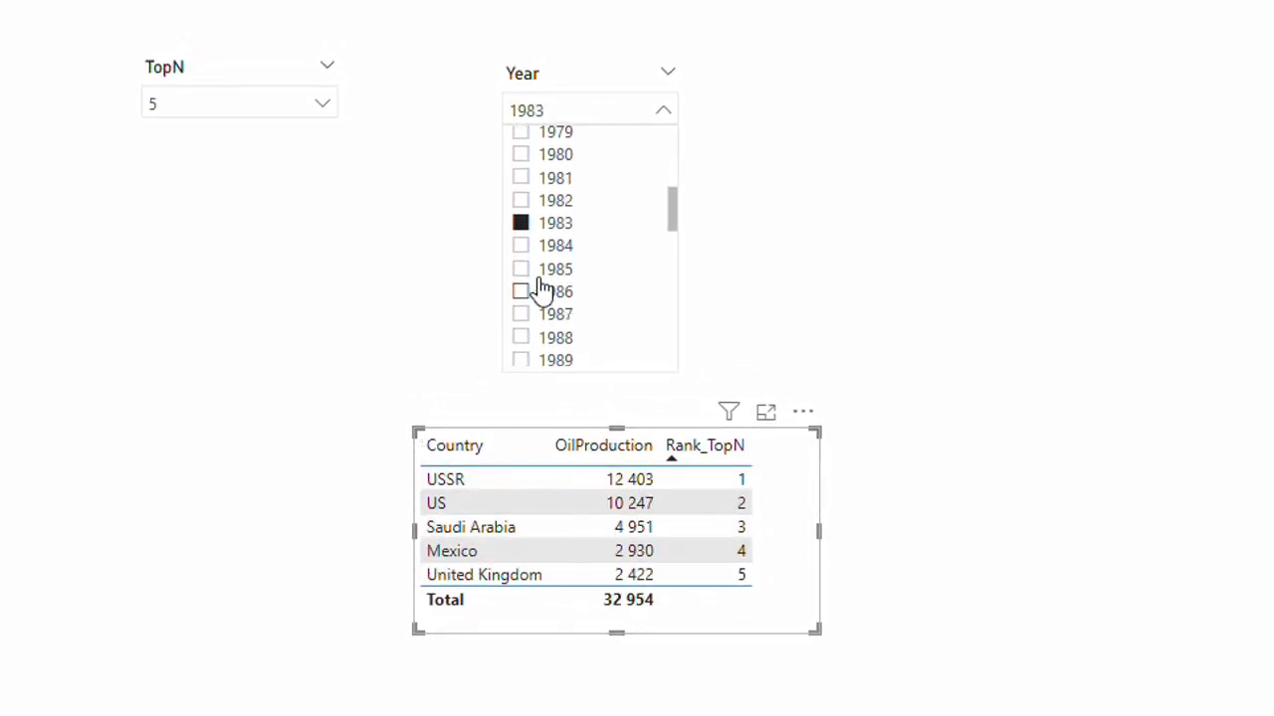
{"action": "scroll", "coordinate": [542, 289], "scroll_direction": "down", "scroll_amount": 1}
{"action": "left_click", "coordinate": [556, 291]}
Set the TopN slicer to 10 and lengthen the table to show all ten ranked countries.
{"action": "left_click", "coordinate": [281, 108]}
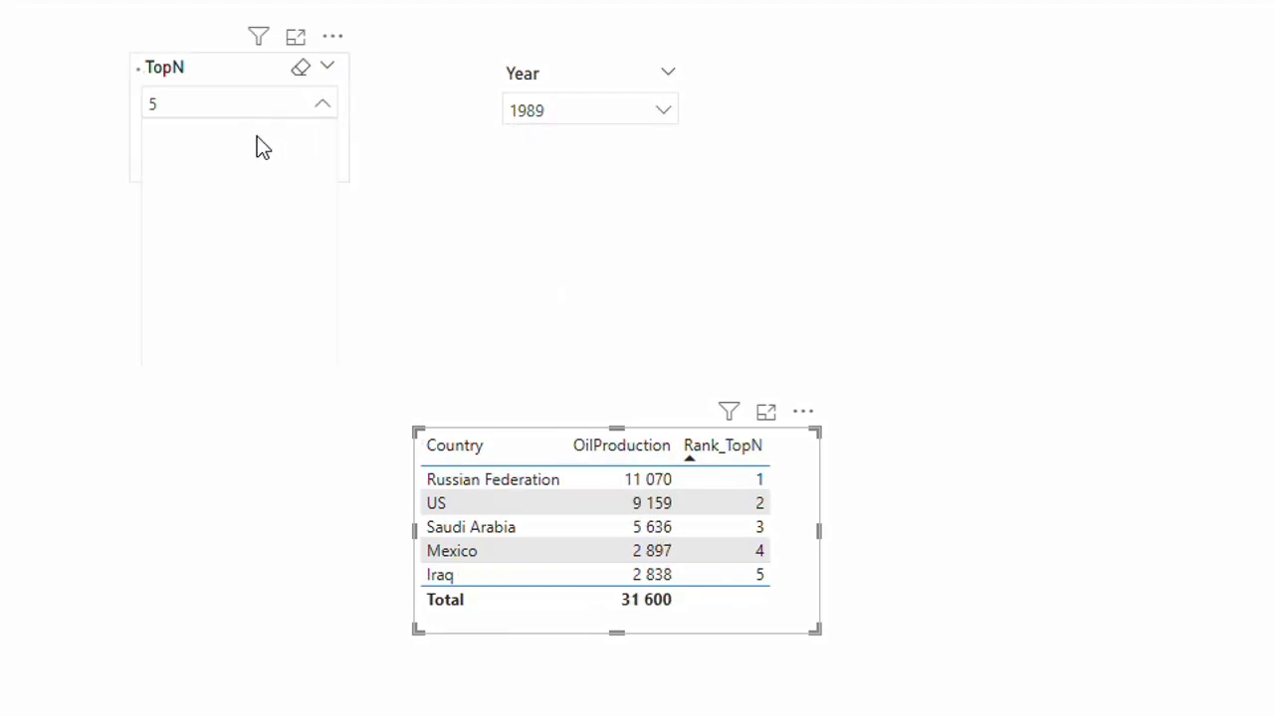
{"action": "left_click", "coordinate": [187, 157]}
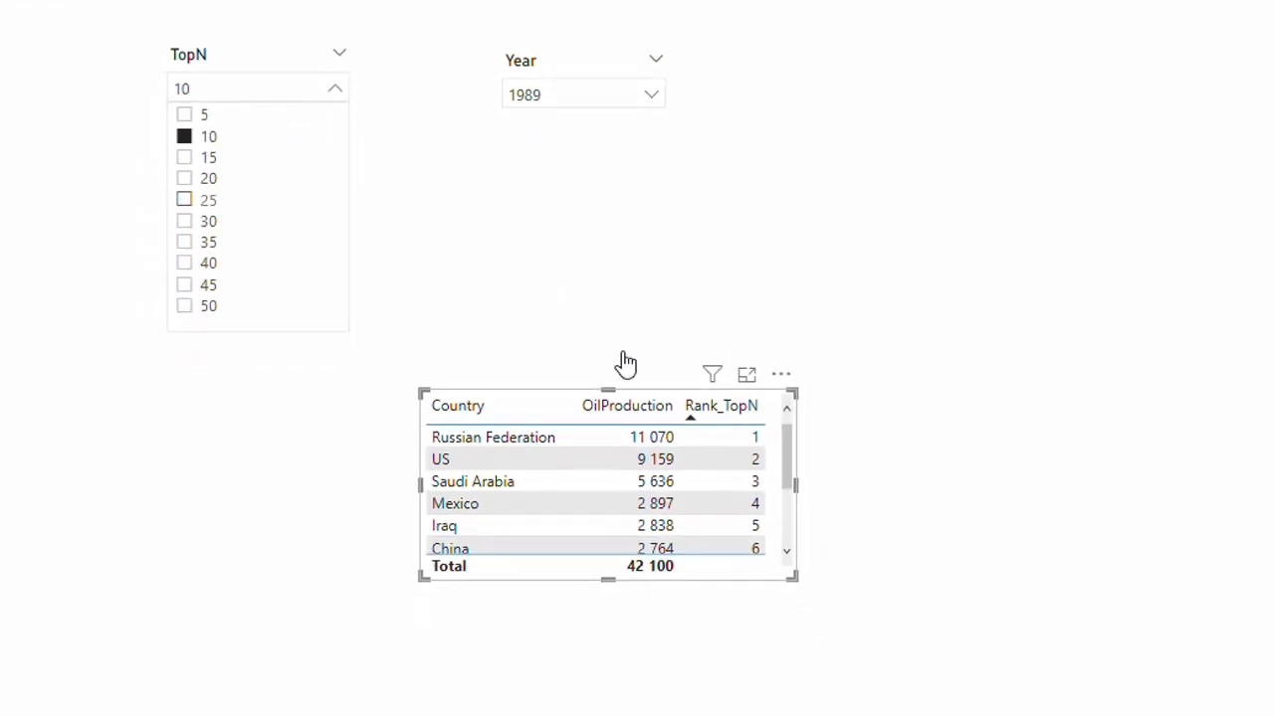
{"action": "left_click_drag", "start_coordinate": [606, 580], "coordinate": [638, 715]}
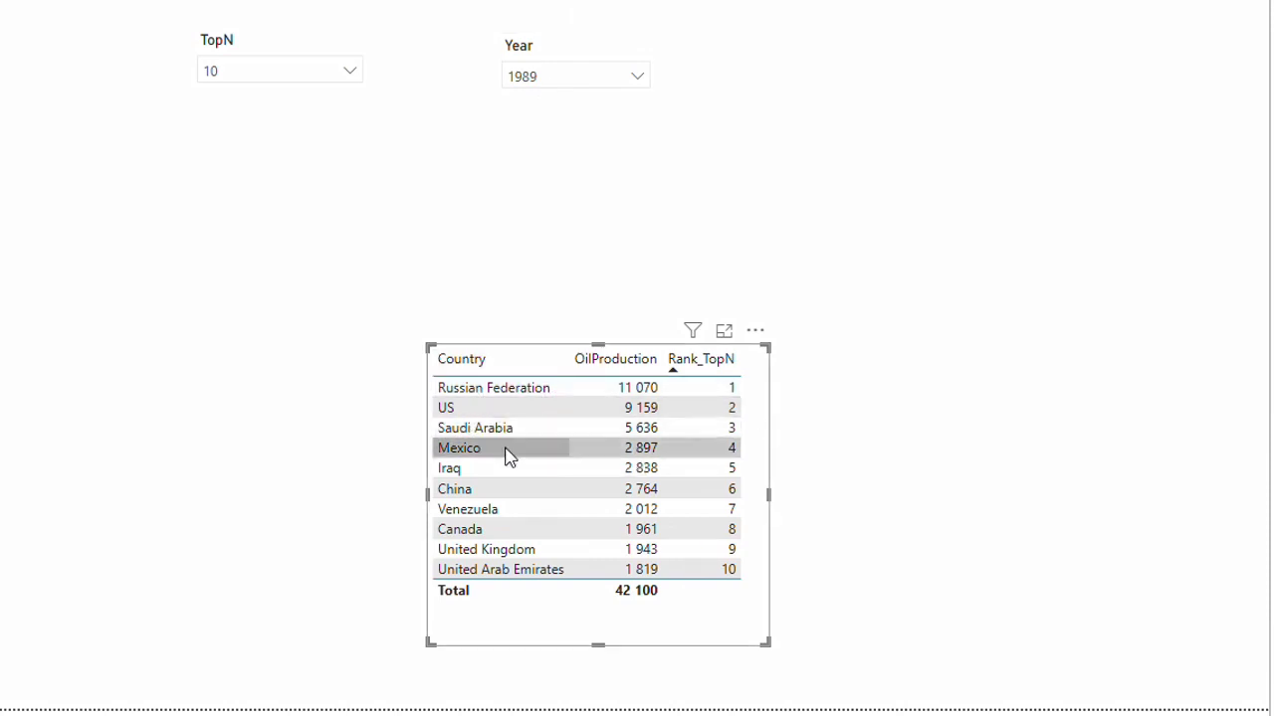
Switch the Year slicer through 1999 and 2001 to 2003 to test the top 10 ranking.
{"action": "left_click", "coordinate": [563, 80]}
{"action": "scroll", "coordinate": [598, 214], "scroll_direction": "down", "scroll_amount": 10}
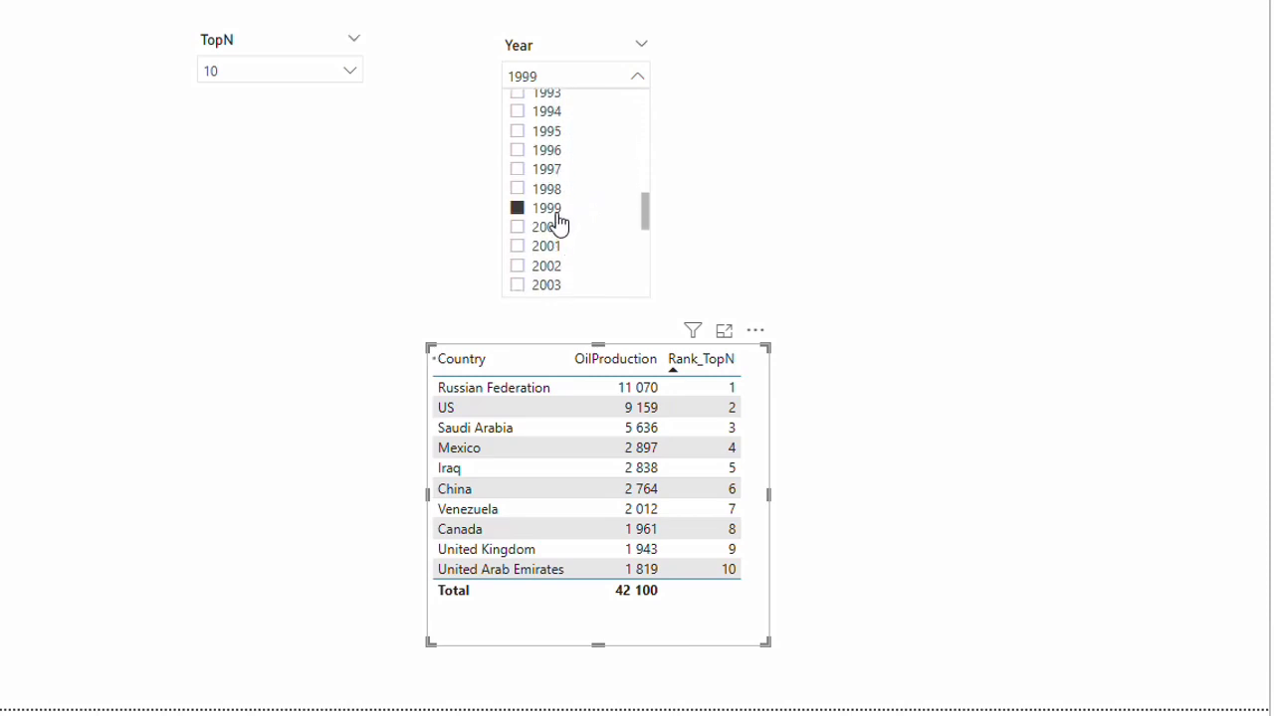
{"action": "left_click", "coordinate": [555, 246]}
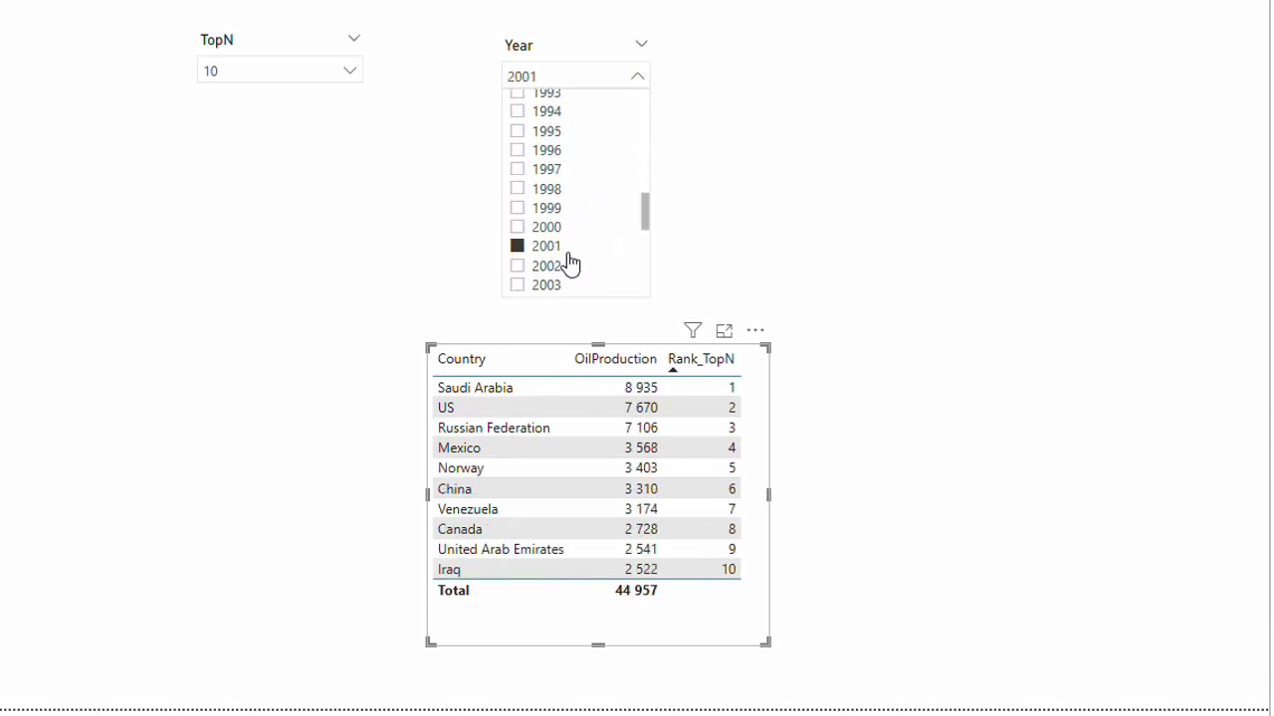
{"action": "scroll", "coordinate": [557, 254], "scroll_direction": "down", "scroll_amount": 2}
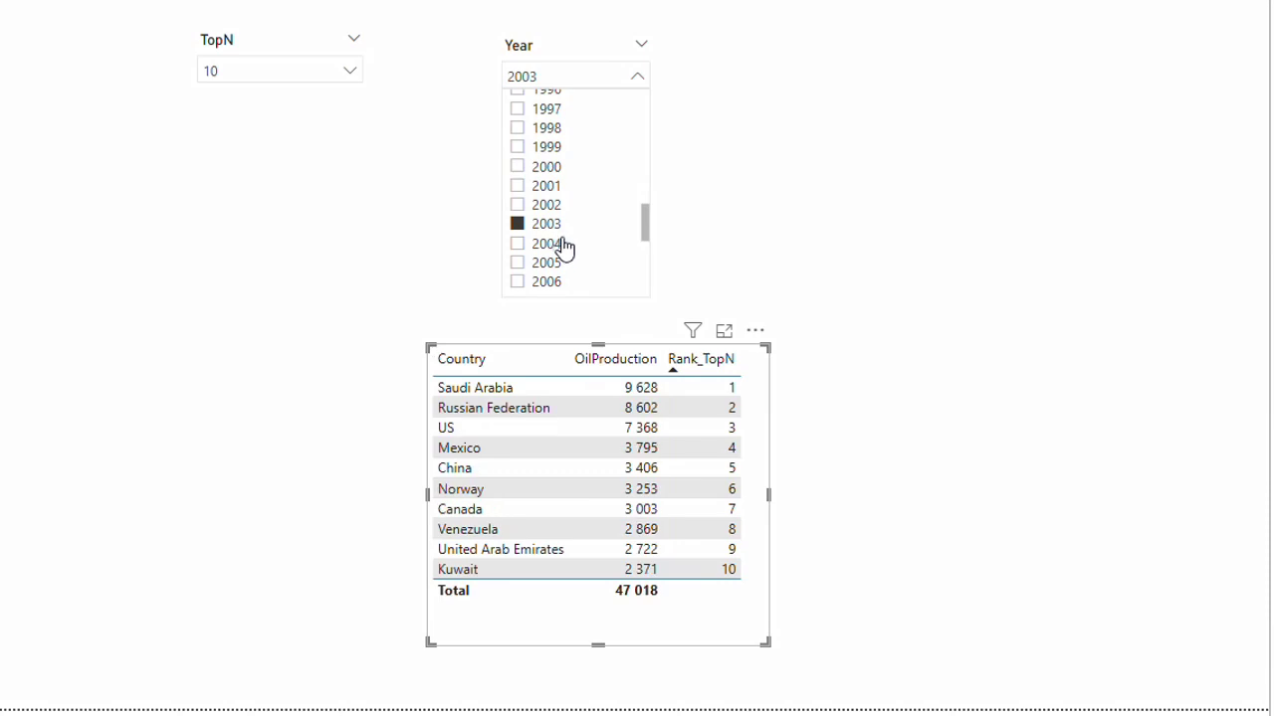
Align the Year slicer level with the TopN slicer and move the table directly beneath the TopN slicer.
{"action": "left_click", "coordinate": [583, 58]}
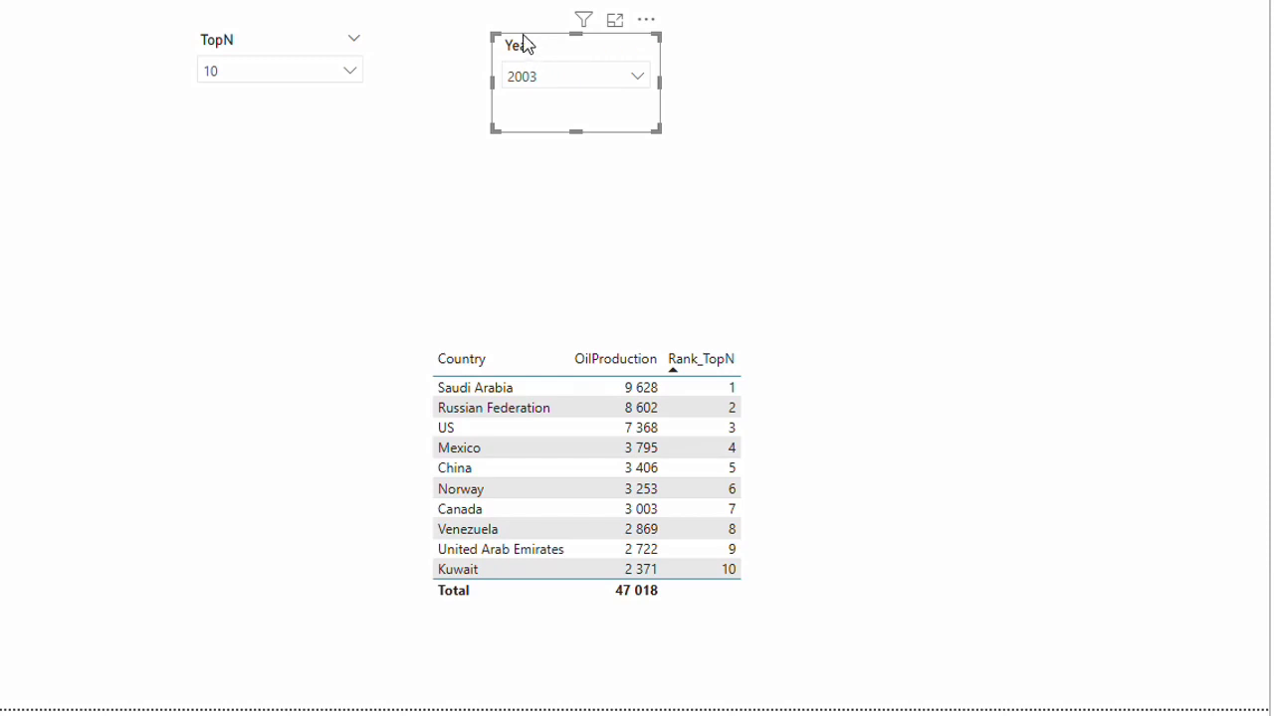
{"action": "left_click_drag", "start_coordinate": [526, 44], "coordinate": [513, 38]}
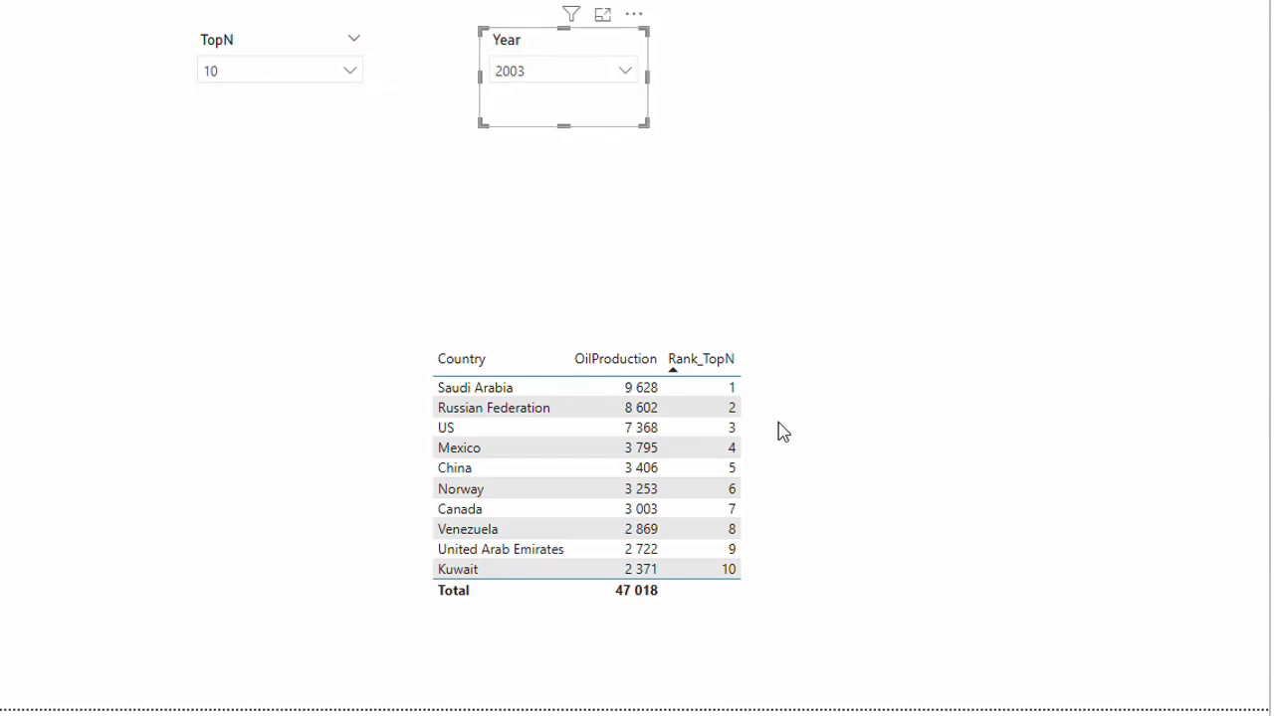
{"action": "left_click_drag", "start_coordinate": [746, 433], "coordinate": [515, 410]}
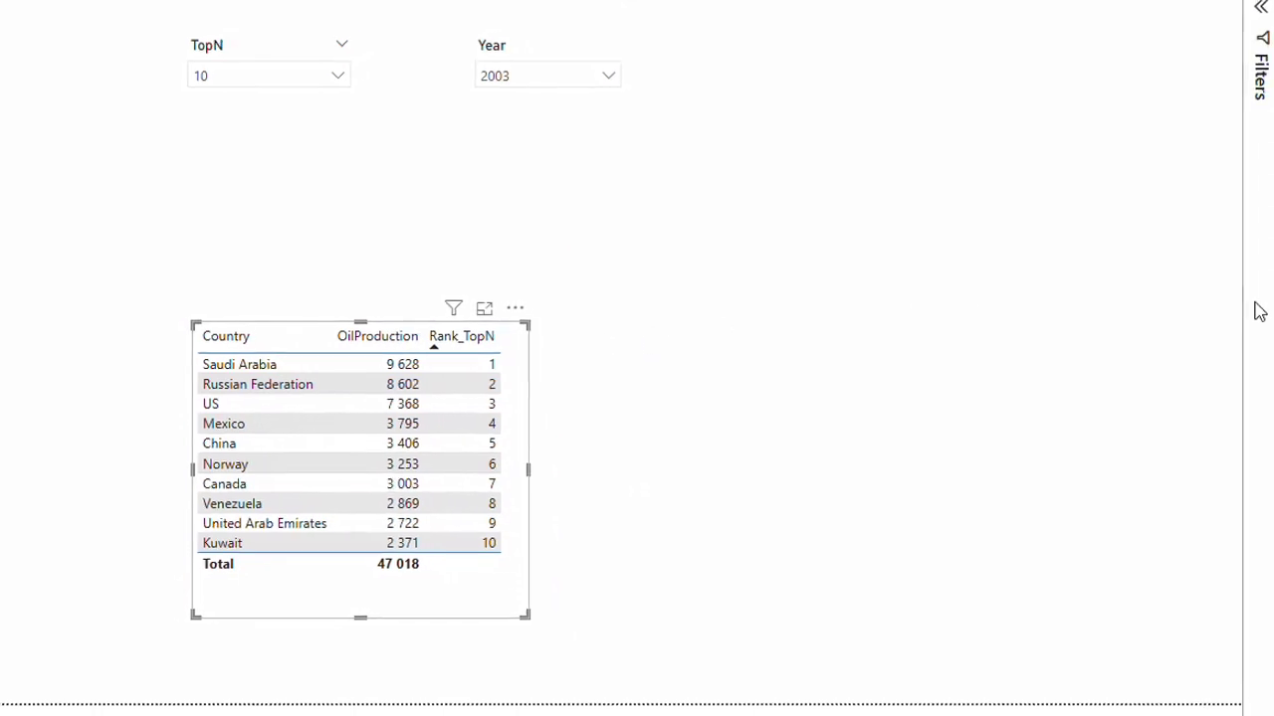
Create a slicer from the Region field of dim_country_code in the empty area beside the Year slicer.
{"action": "left_click", "coordinate": [1133, 144]}
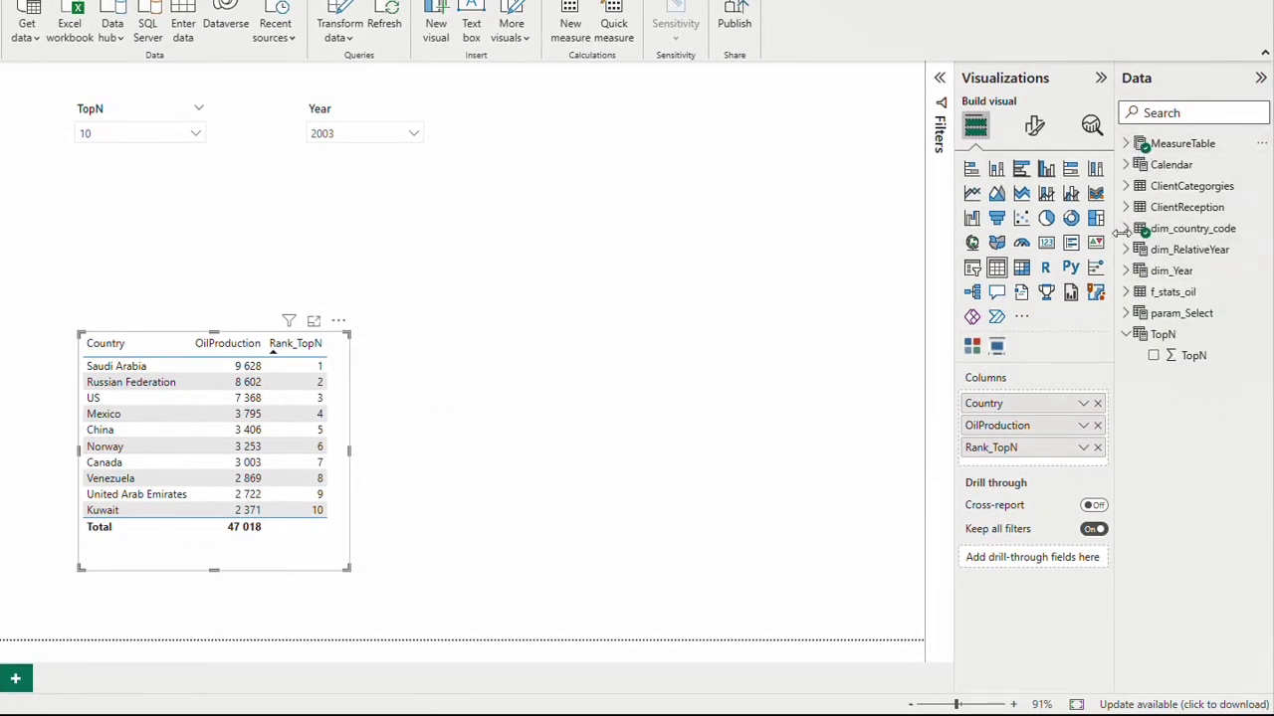
{"action": "left_click", "coordinate": [1126, 230]}
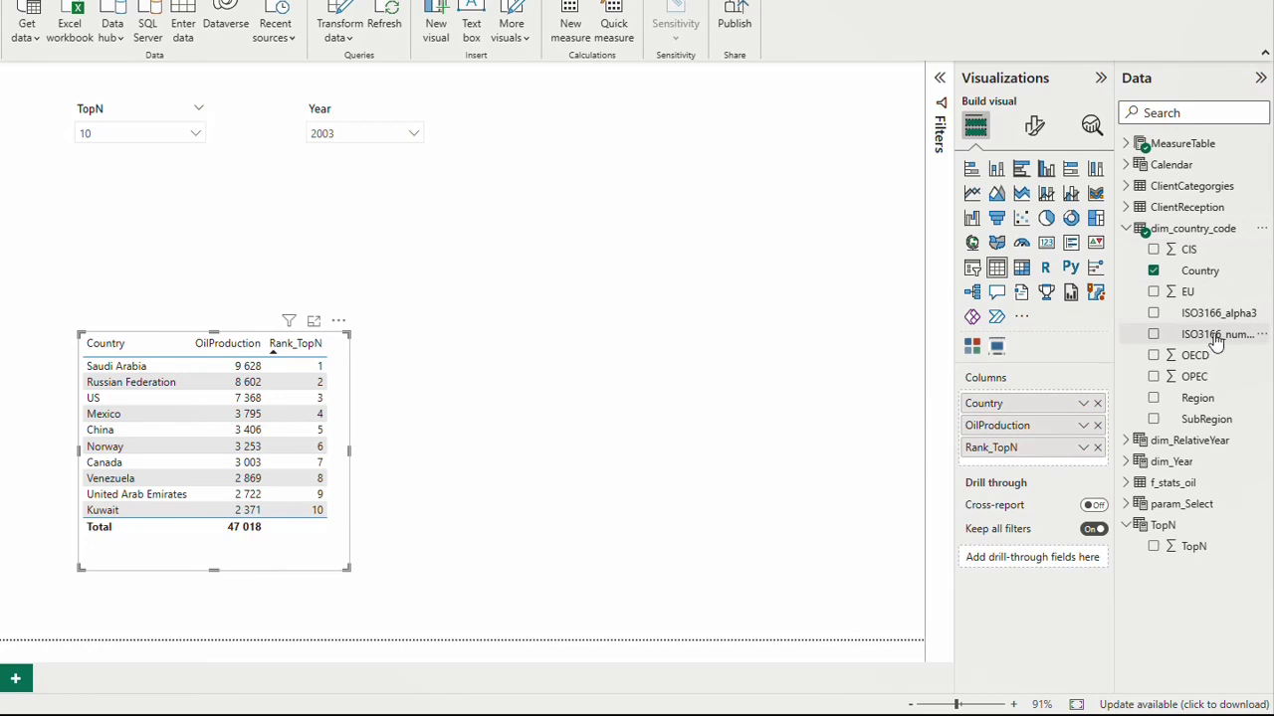
{"action": "left_click_drag", "start_coordinate": [1199, 398], "coordinate": [651, 127]}
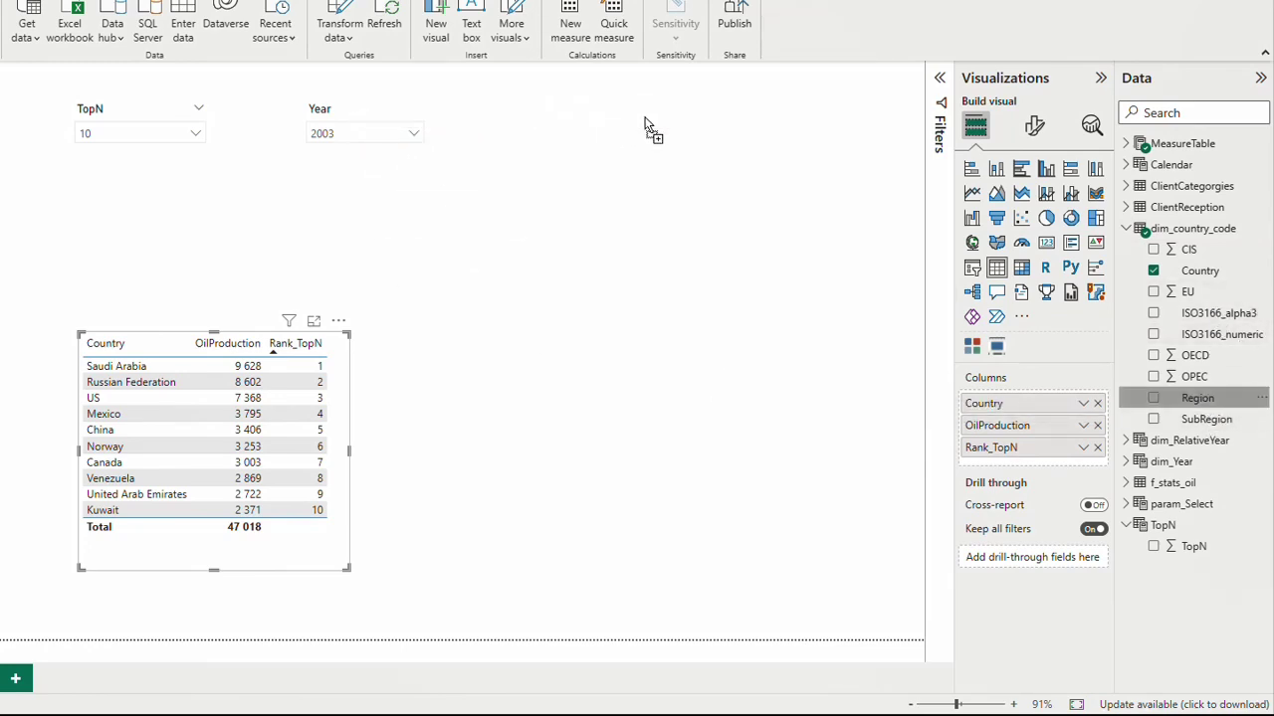
{"action": "left_click", "coordinate": [995, 267]}
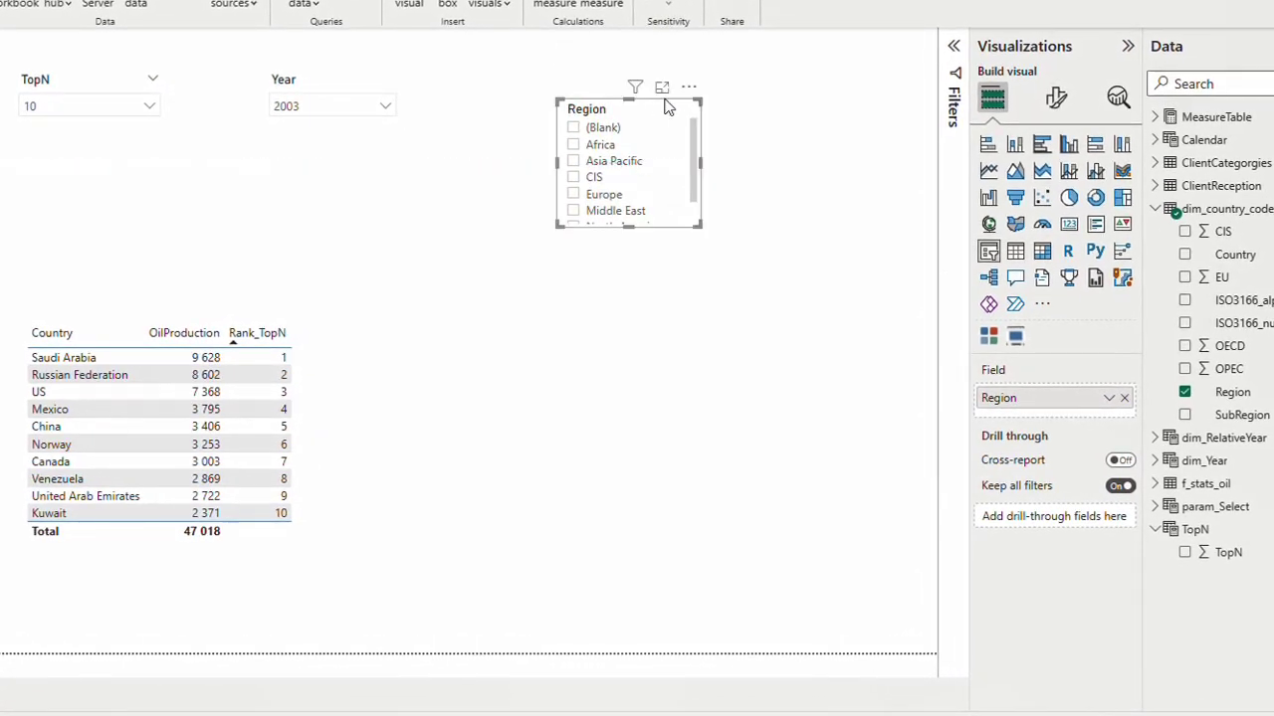
Change the Region slicer's style to Dropdown and align it with the TopN and Year slicers.
{"action": "left_click", "coordinate": [1056, 98]}
{"action": "left_click", "coordinate": [1035, 234]}
{"action": "left_click", "coordinate": [1081, 323]}
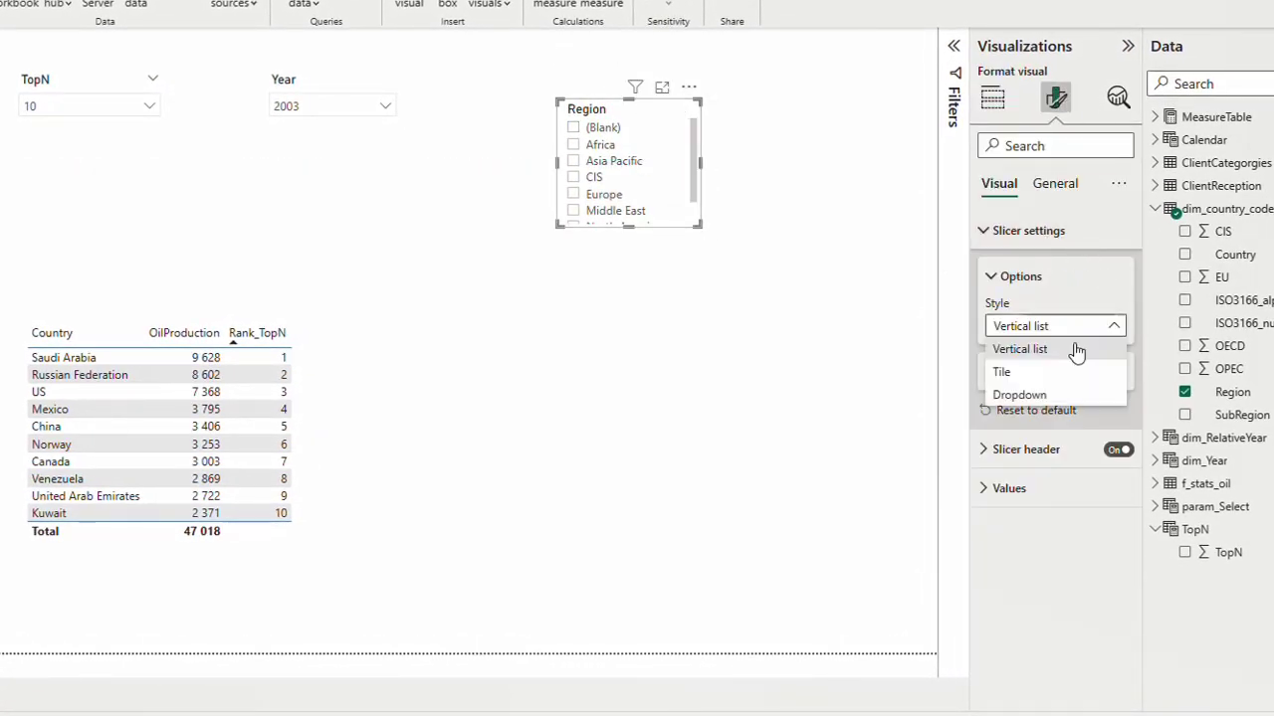
{"action": "left_click", "coordinate": [1018, 394]}
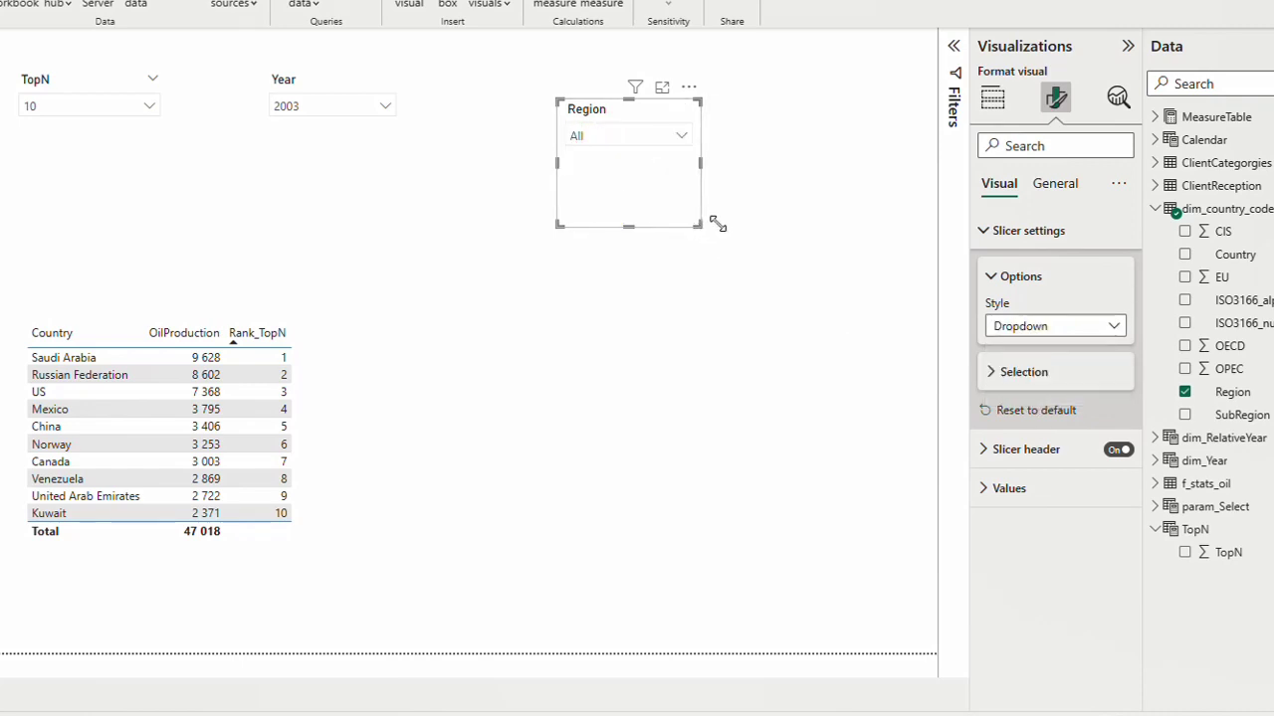
{"action": "left_click_drag", "start_coordinate": [634, 134], "coordinate": [600, 80]}
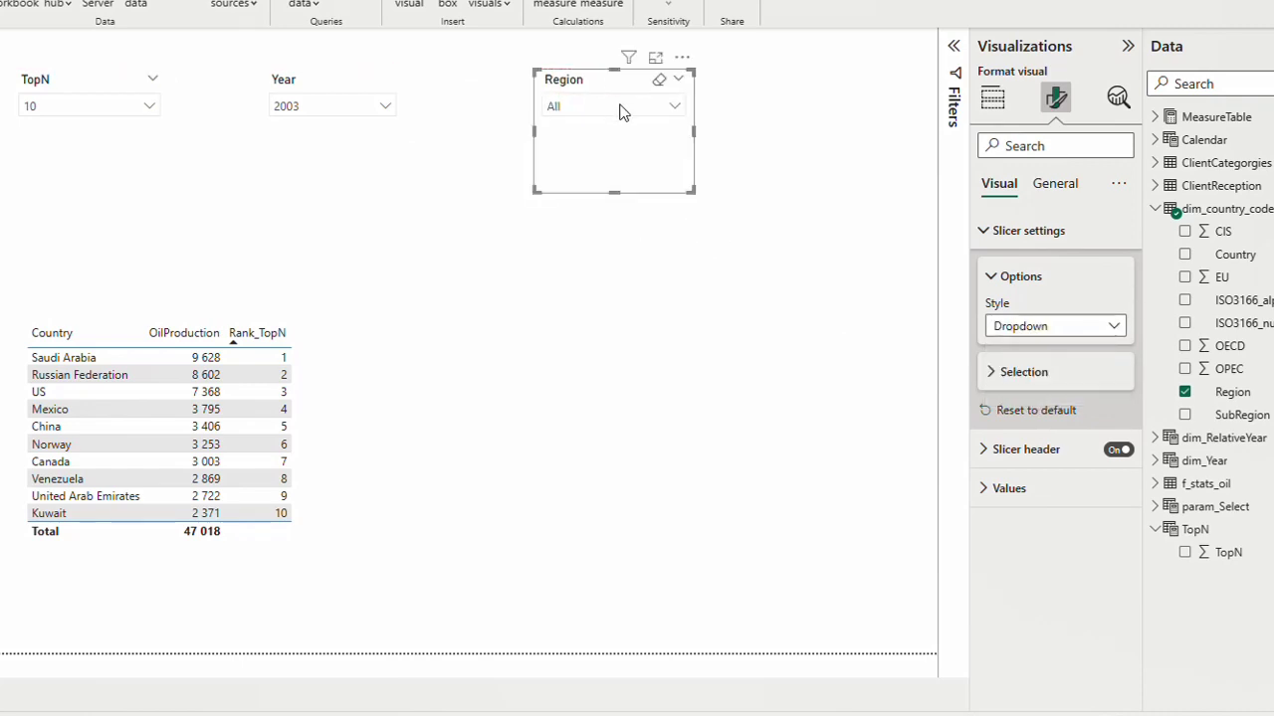
Filter the table by the Africa region, and switch the Region slicer to Asia Pacific to test the regional ranking.
{"action": "left_click", "coordinate": [619, 111]}
{"action": "left_click", "coordinate": [580, 144]}
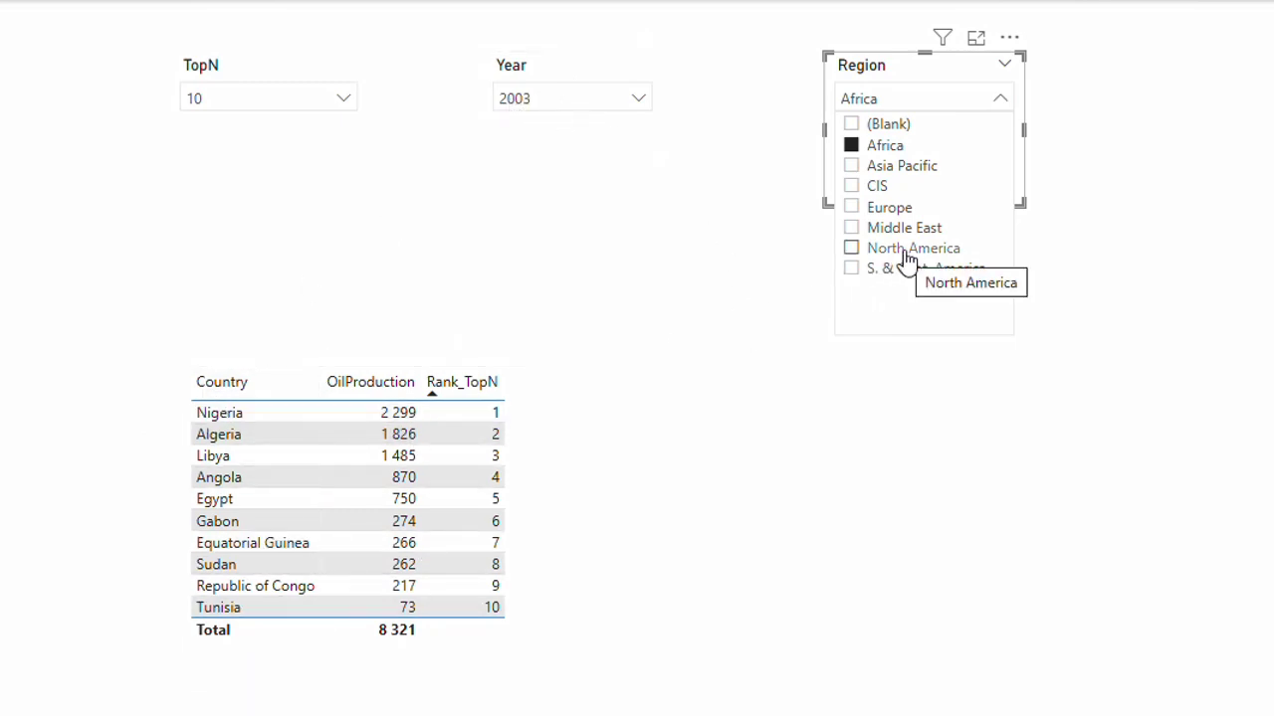
{"action": "left_click", "coordinate": [853, 167]}
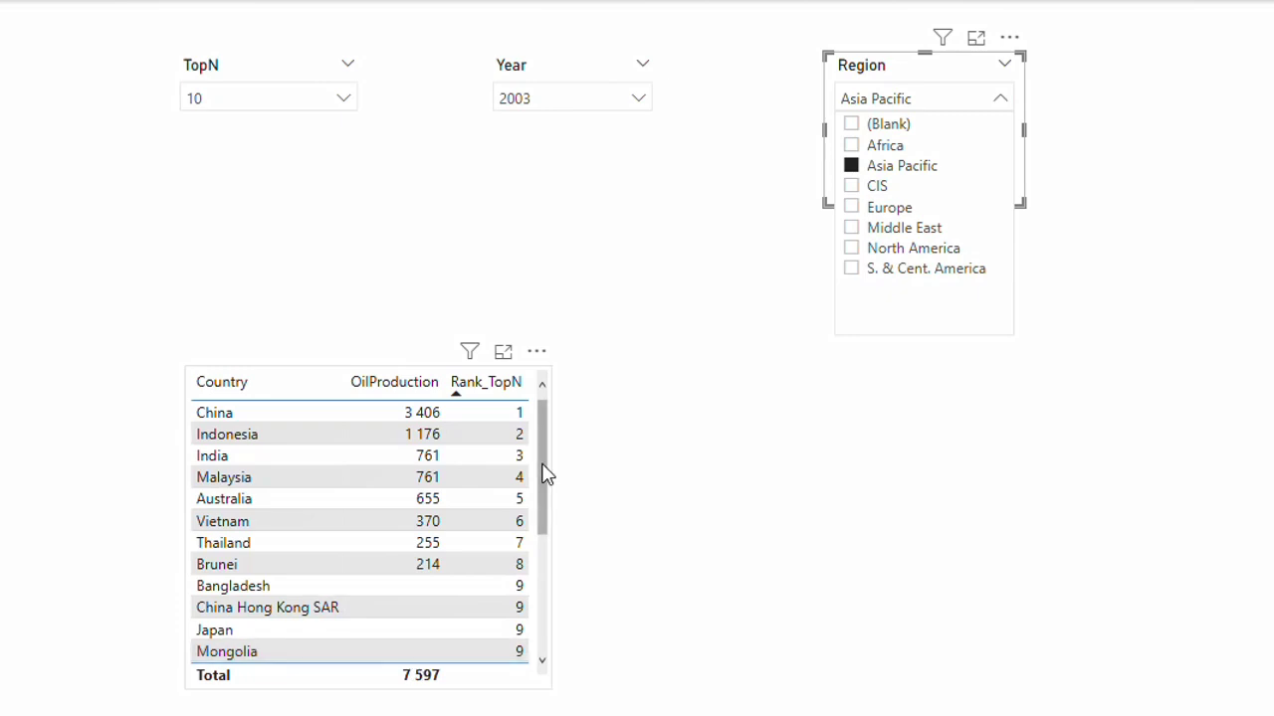
Switch the TopN slicer to 5 and back to 10, and examine the lower ranks in the Asia Pacific table.
{"action": "left_click", "coordinate": [279, 108]}
{"action": "left_click", "coordinate": [197, 125]}
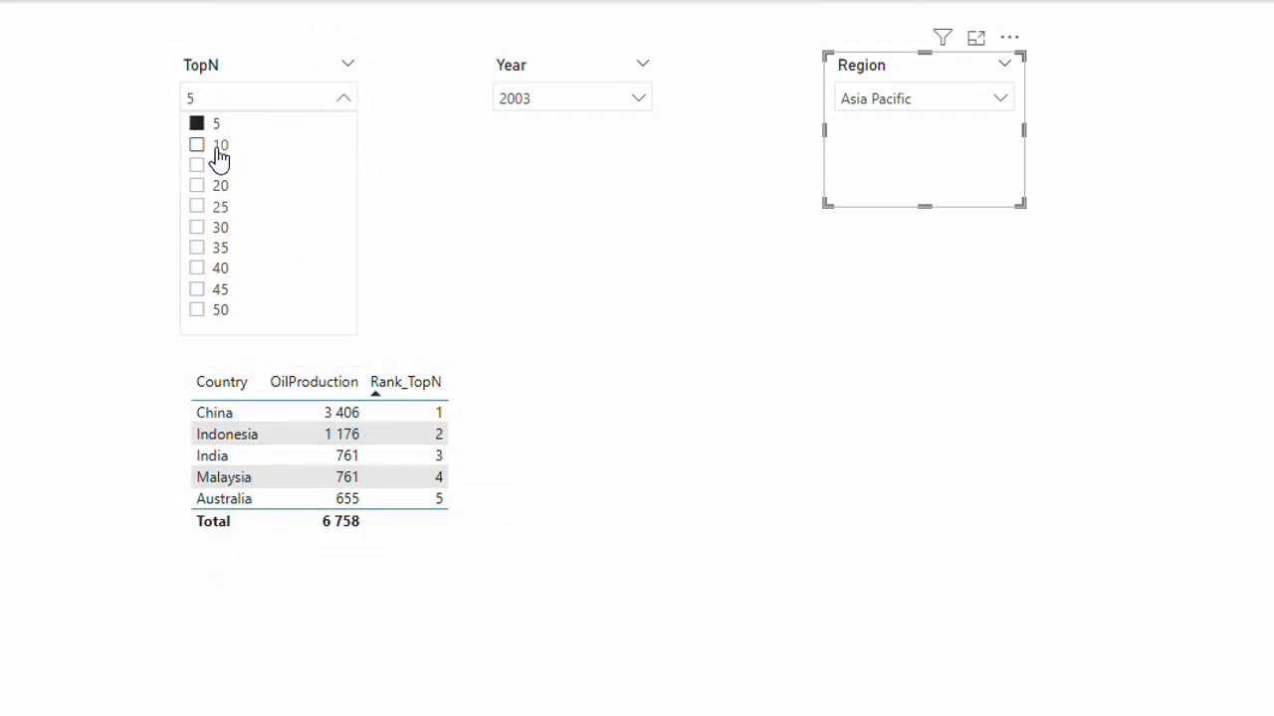
{"action": "left_click", "coordinate": [217, 148]}
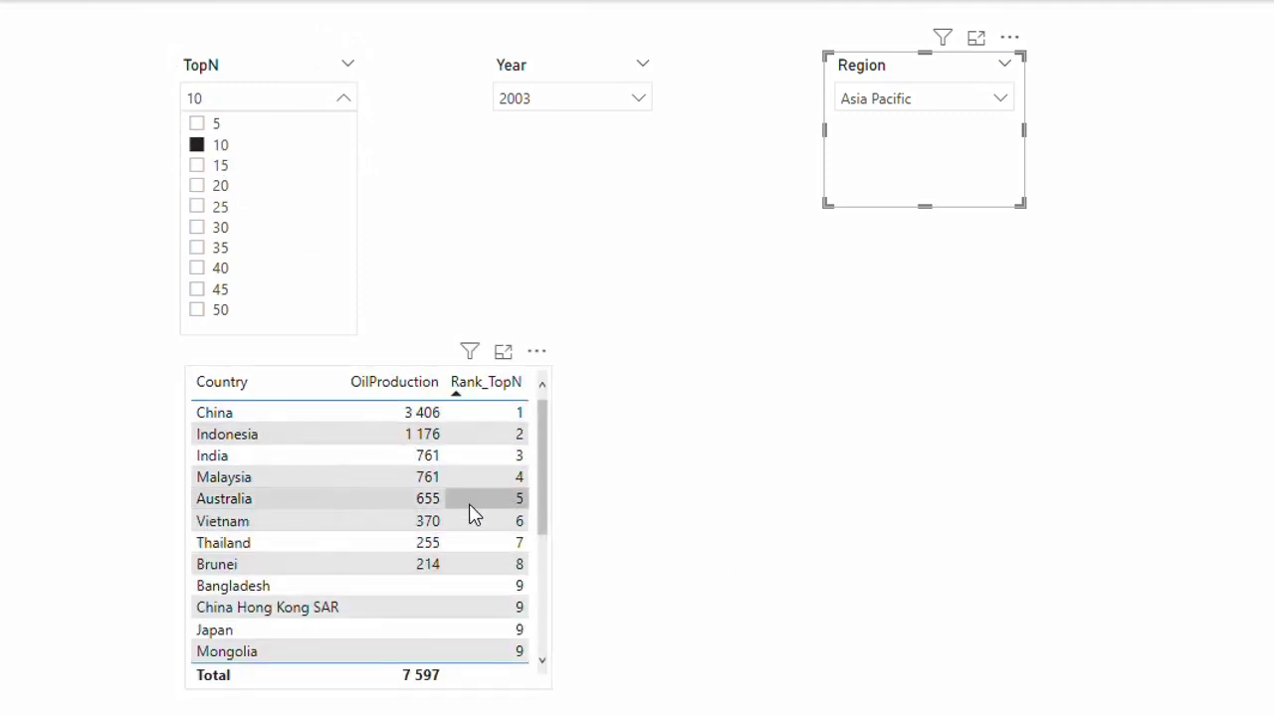
{"action": "scroll", "coordinate": [474, 515], "scroll_direction": "down", "scroll_amount": 4}
{"action": "scroll", "coordinate": [491, 543], "scroll_direction": "up", "scroll_amount": 4}
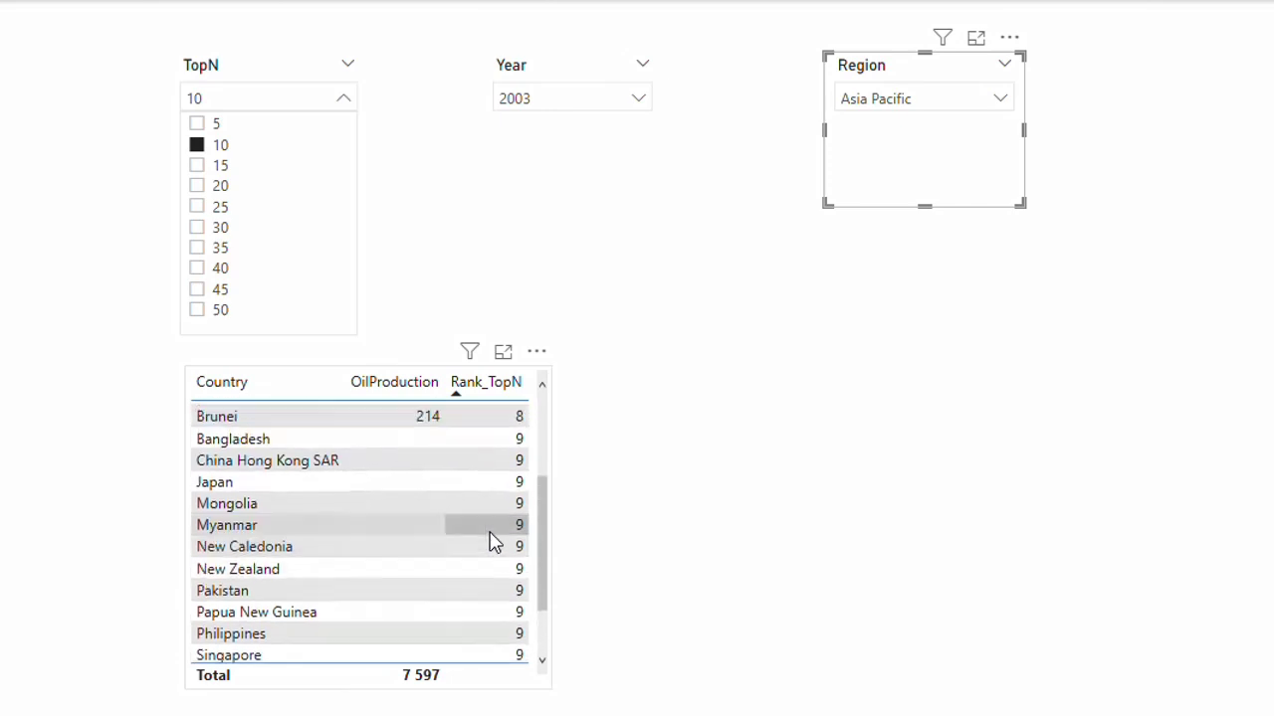
{"action": "scroll", "coordinate": [472, 575], "scroll_direction": "down", "scroll_amount": 3}
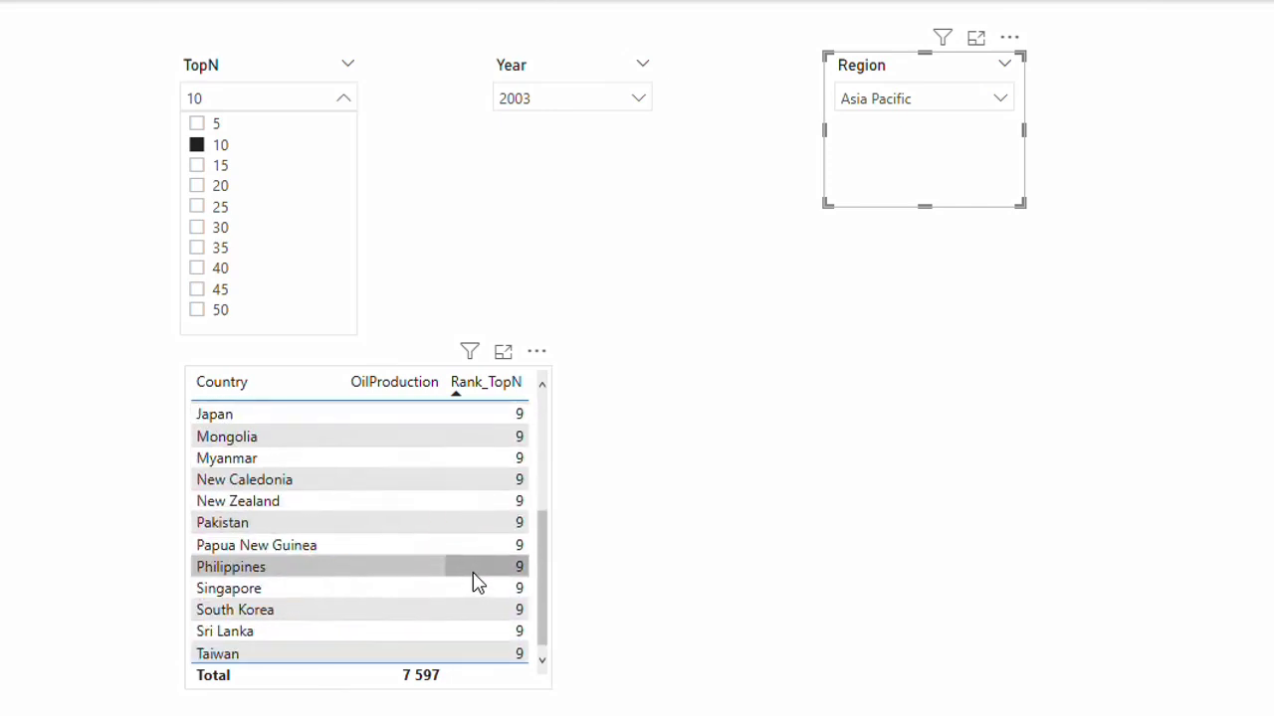
{"action": "scroll", "coordinate": [488, 561], "scroll_direction": "up", "scroll_amount": 3}
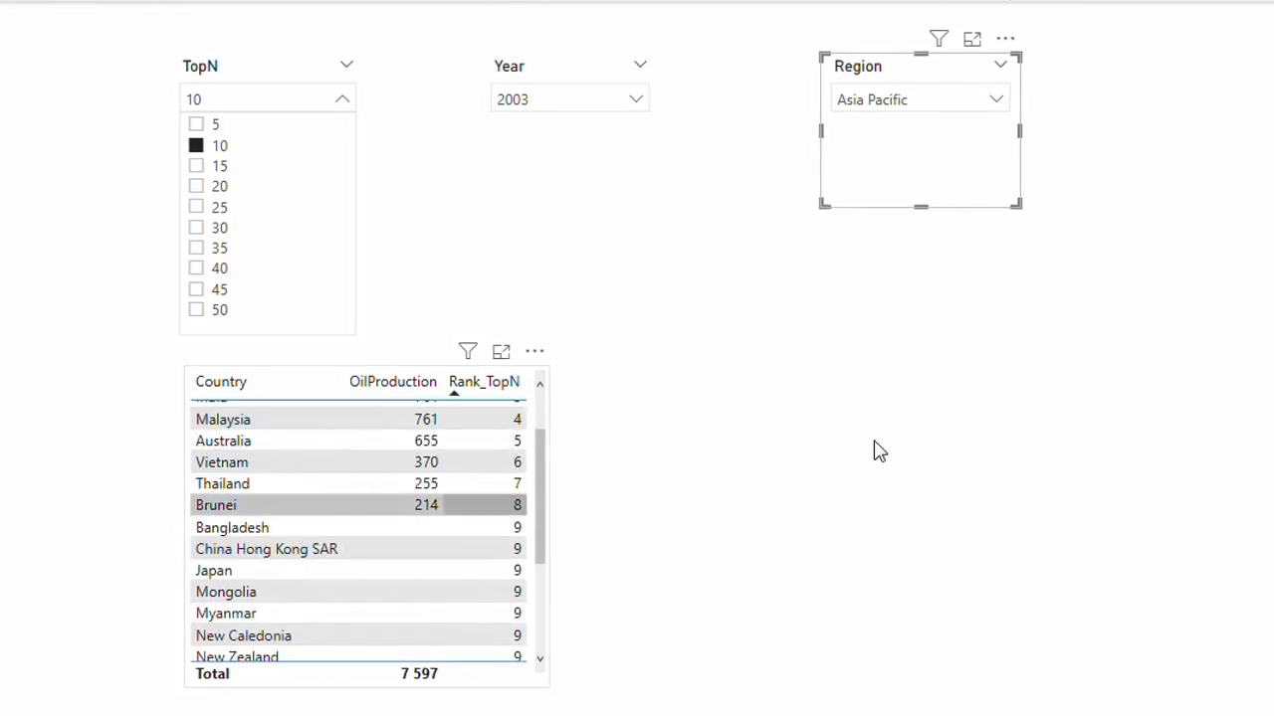
Extend the IF condition in the Rank_TopN measure with &&NOT(ISBLANK([OilProduction])) after the HASONEFILTER test, and commit the formula.
{"action": "left_click", "coordinate": [1177, 189]}
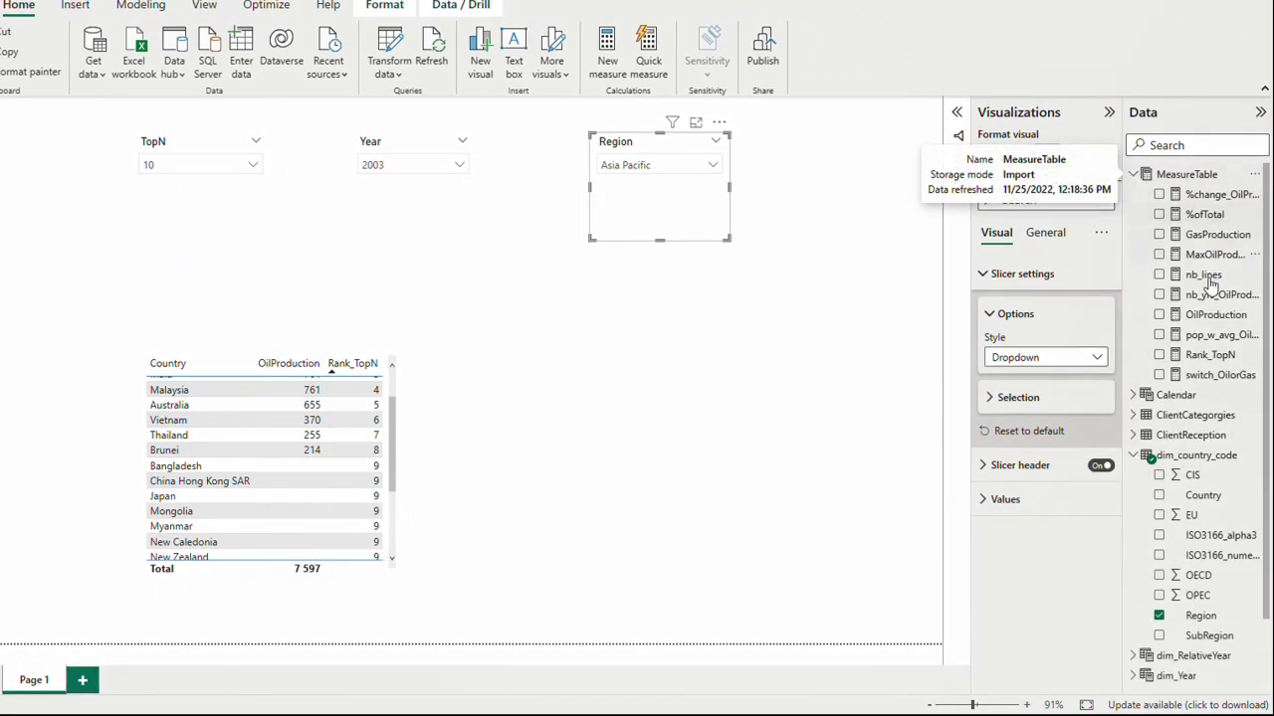
{"action": "left_click", "coordinate": [1210, 354]}
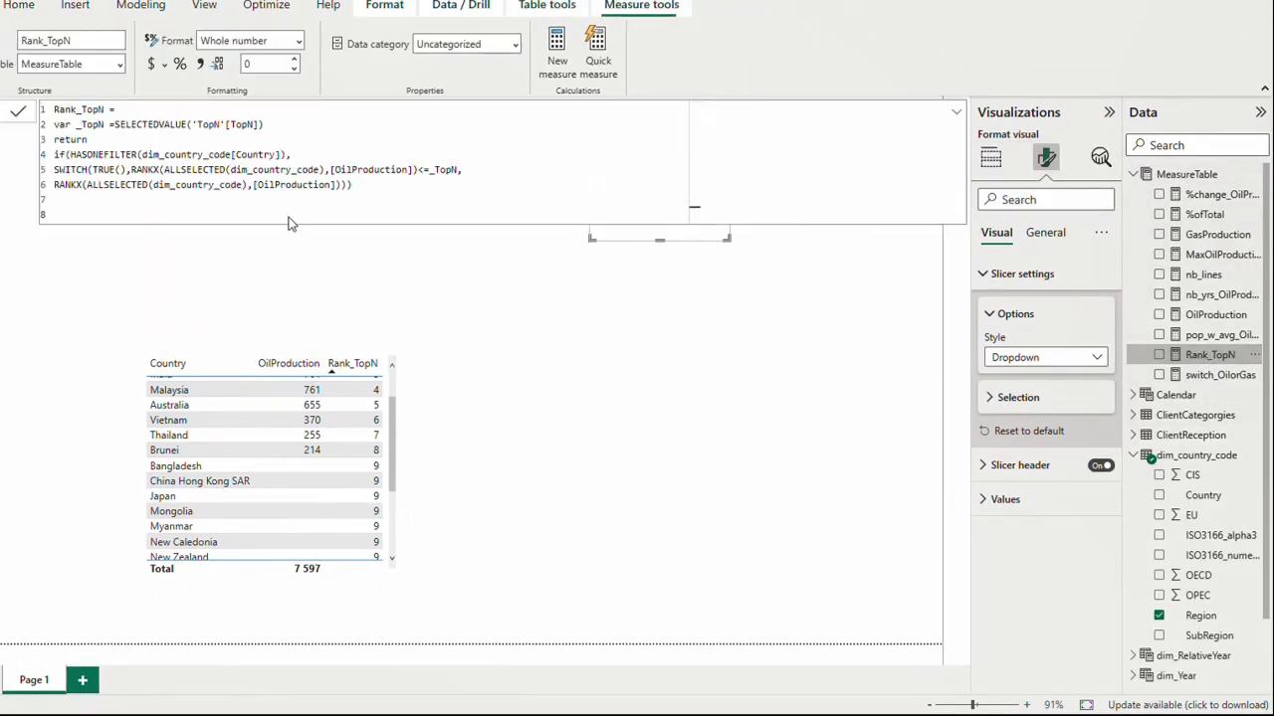
{"action": "left_click", "coordinate": [286, 155]}
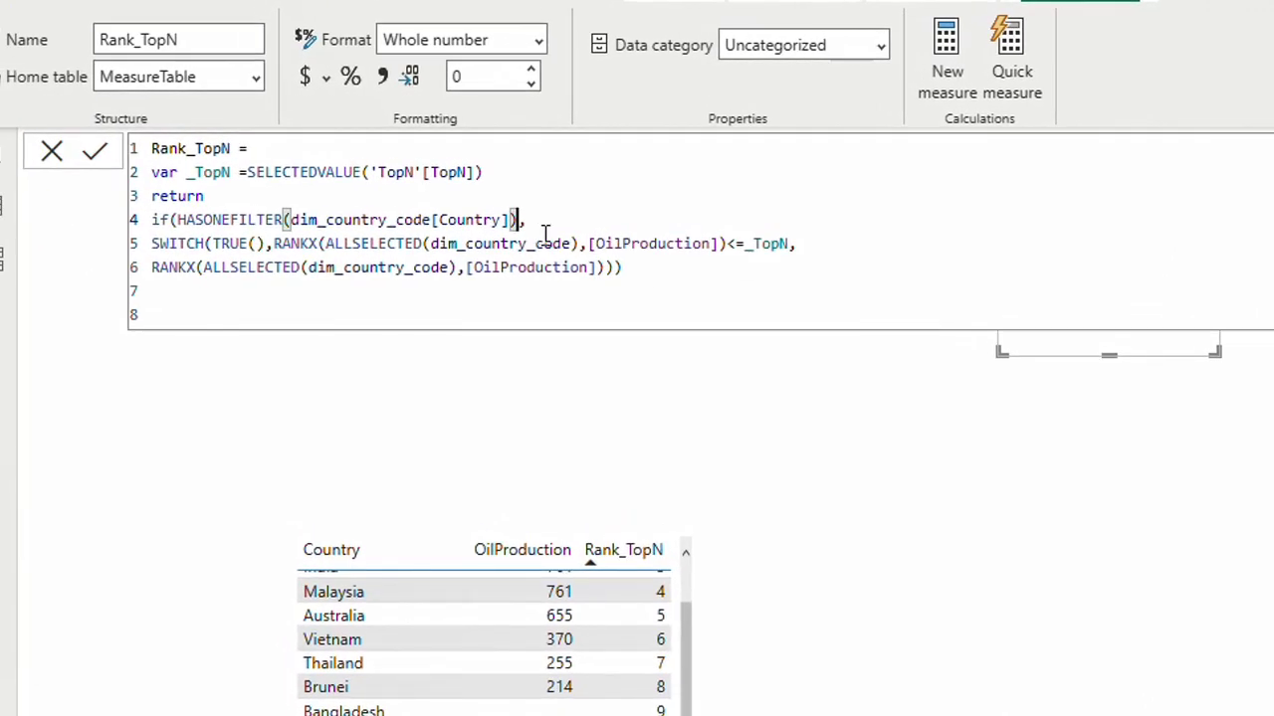
{"action": "type", "text": "&&"}
{"action": "type", "text": "not"}
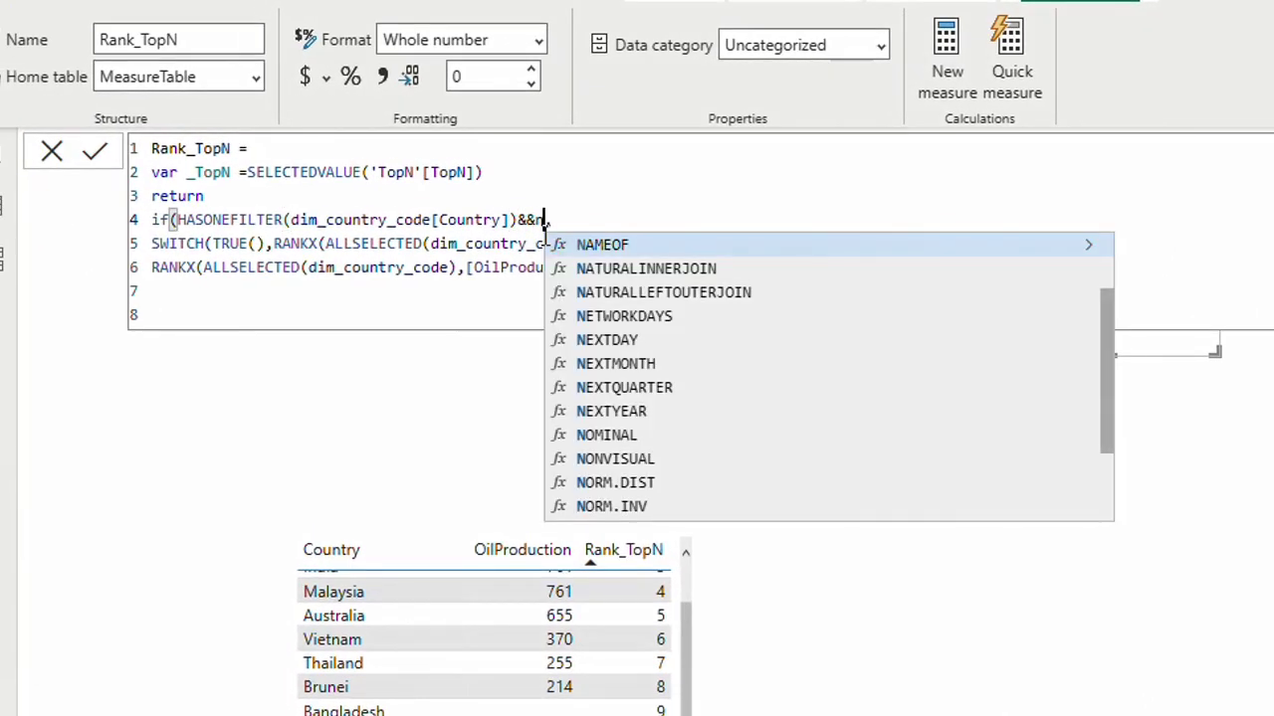
{"action": "key", "text": "Tab"}
{"action": "type", "text": "is"}
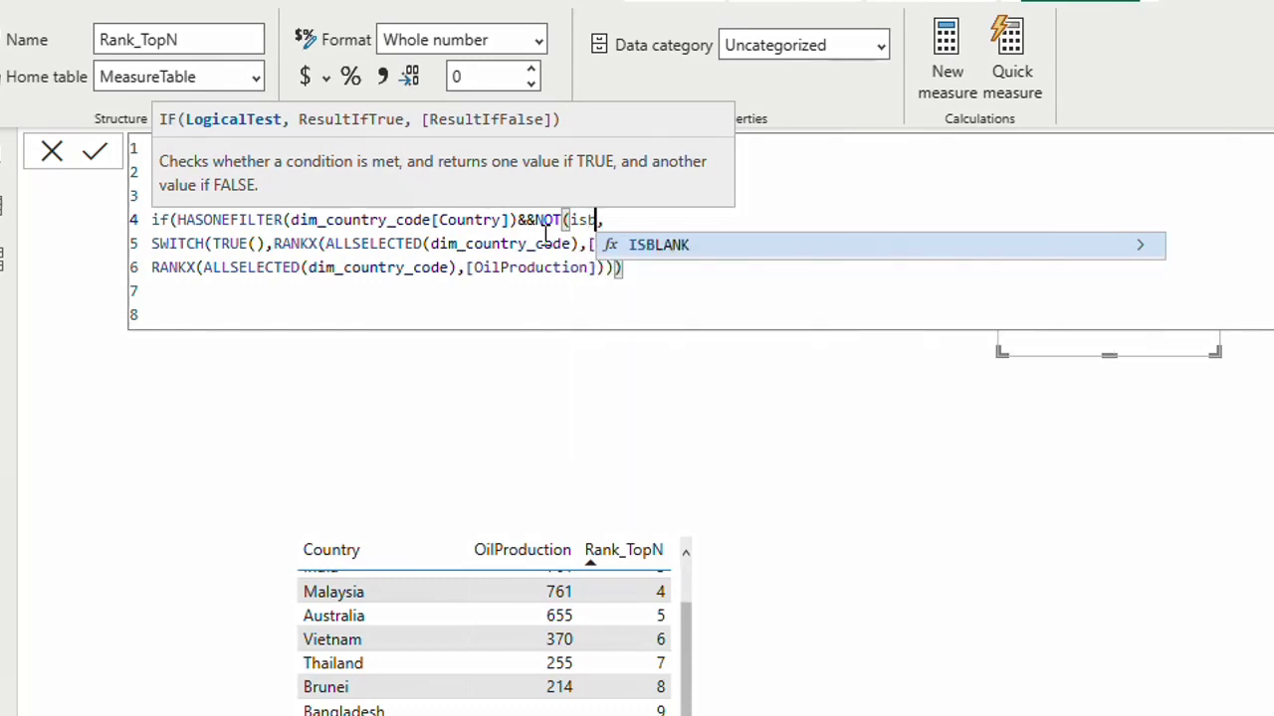
{"action": "key", "text": "Tab"}
{"action": "type", "text": "oil"}
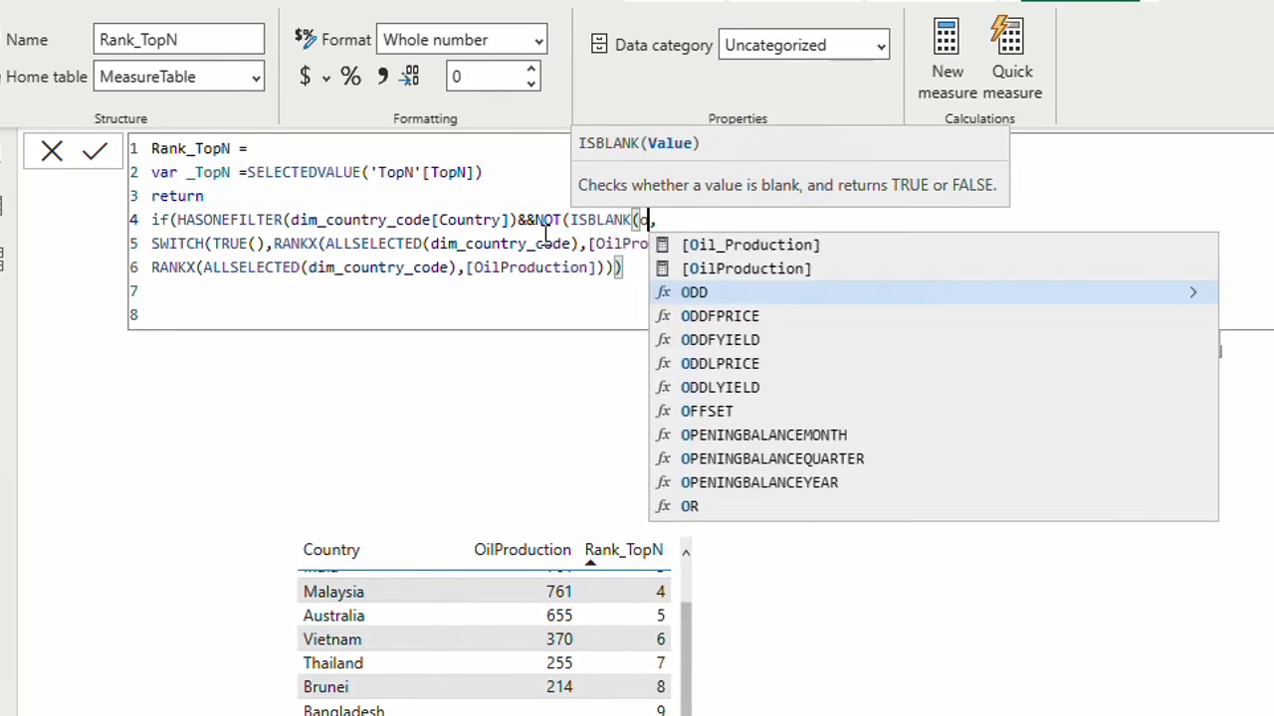
{"action": "key", "text": "Tab"}
{"action": "type", "text": ")"}
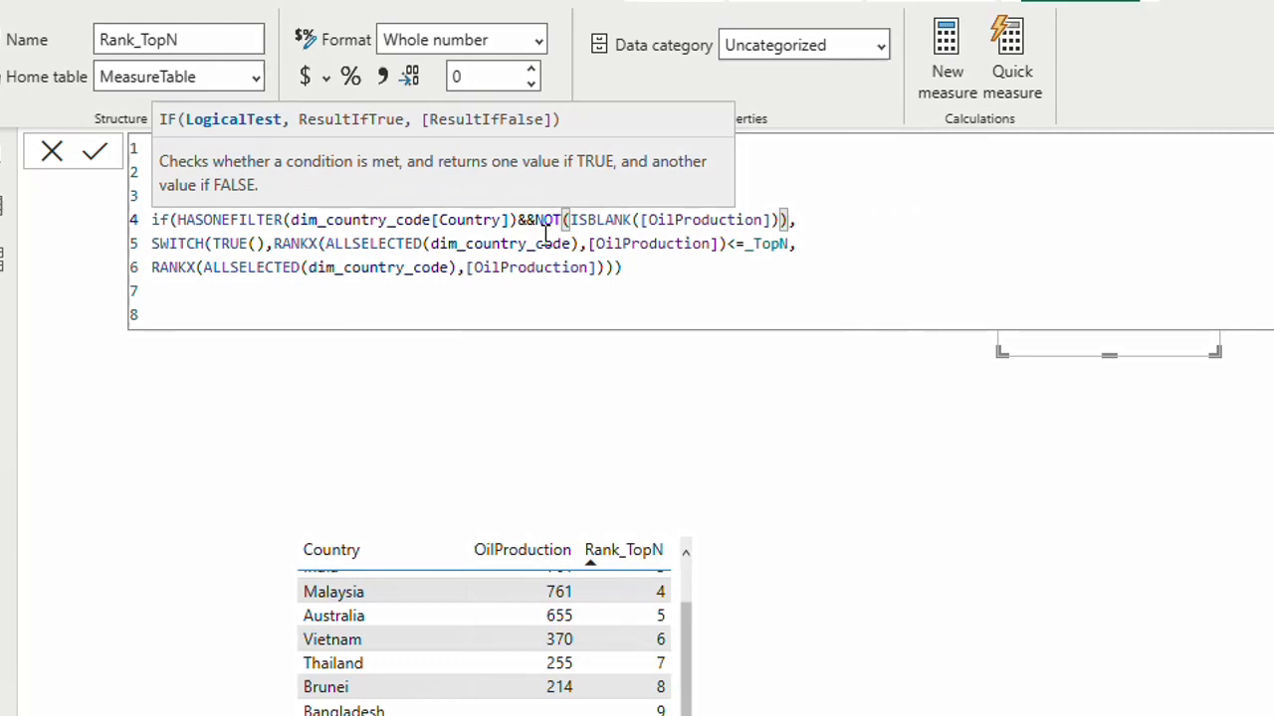
{"action": "left_click", "coordinate": [656, 271]}
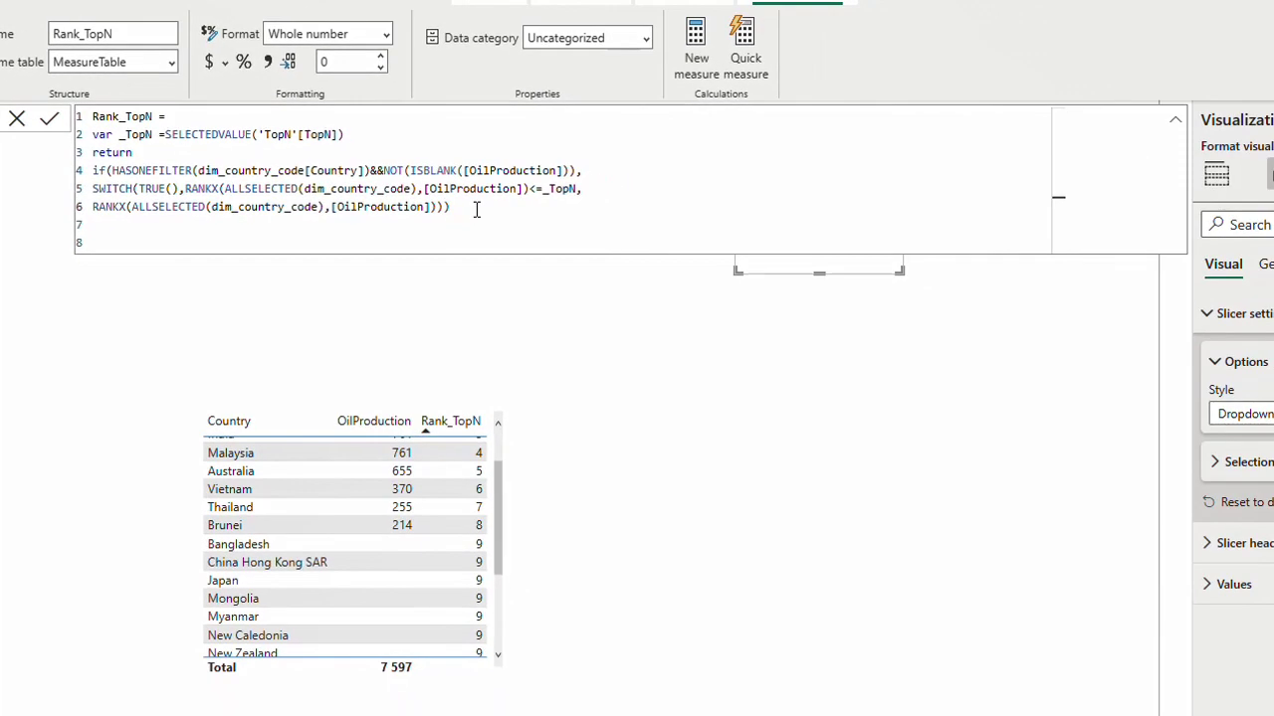
{"action": "key", "text": "Return"}
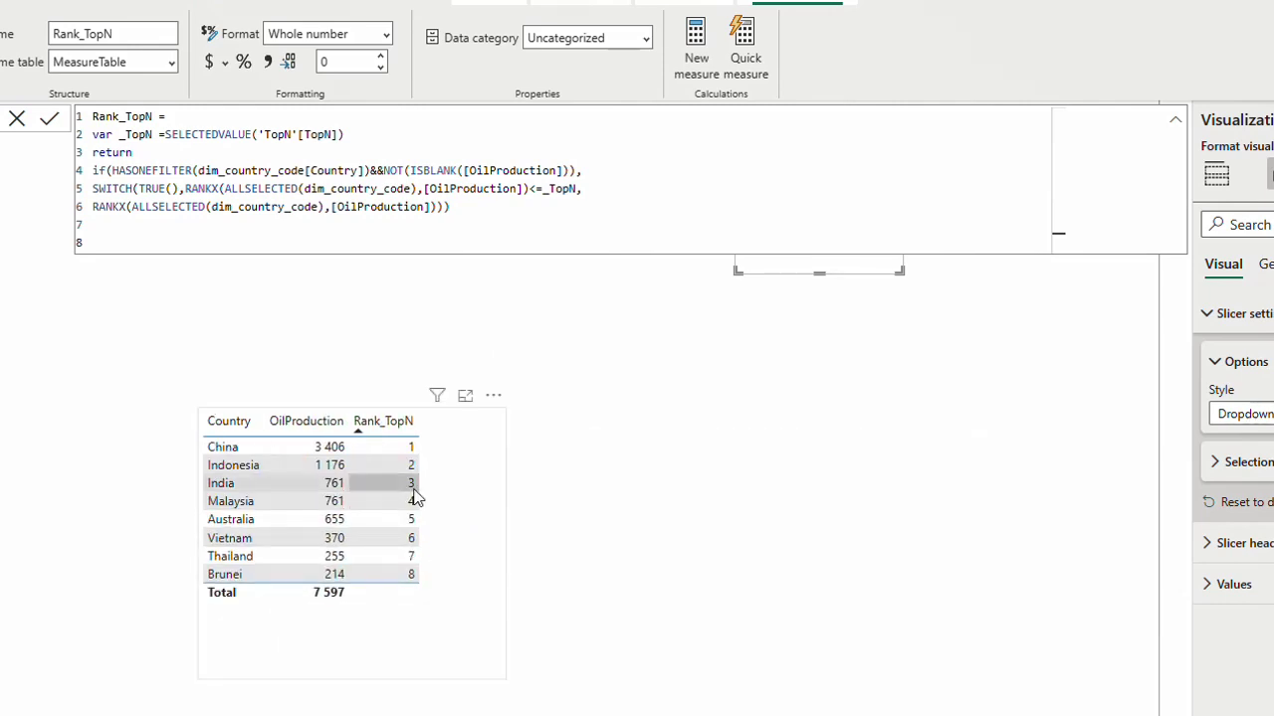
Move the country ranking table sideways so it sits roughly beneath the Year slicer.
{"action": "left_click", "coordinate": [474, 548]}
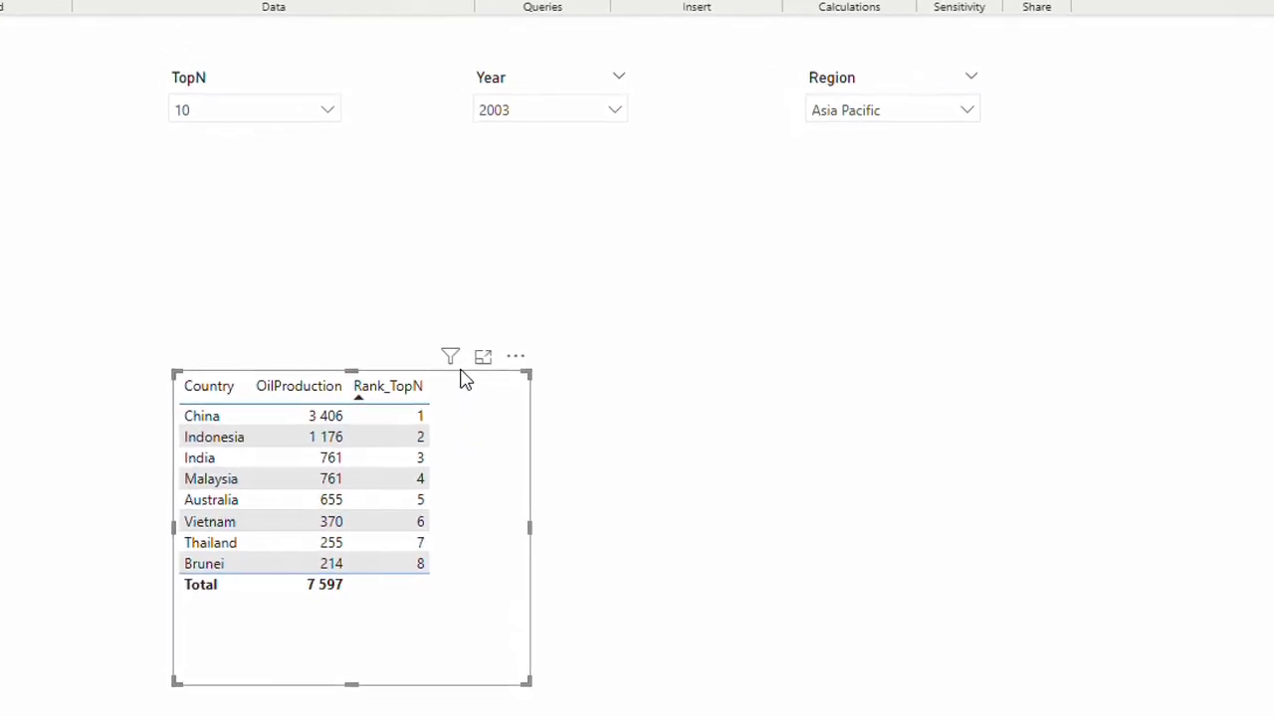
{"action": "left_click_drag", "start_coordinate": [464, 379], "coordinate": [697, 392]}
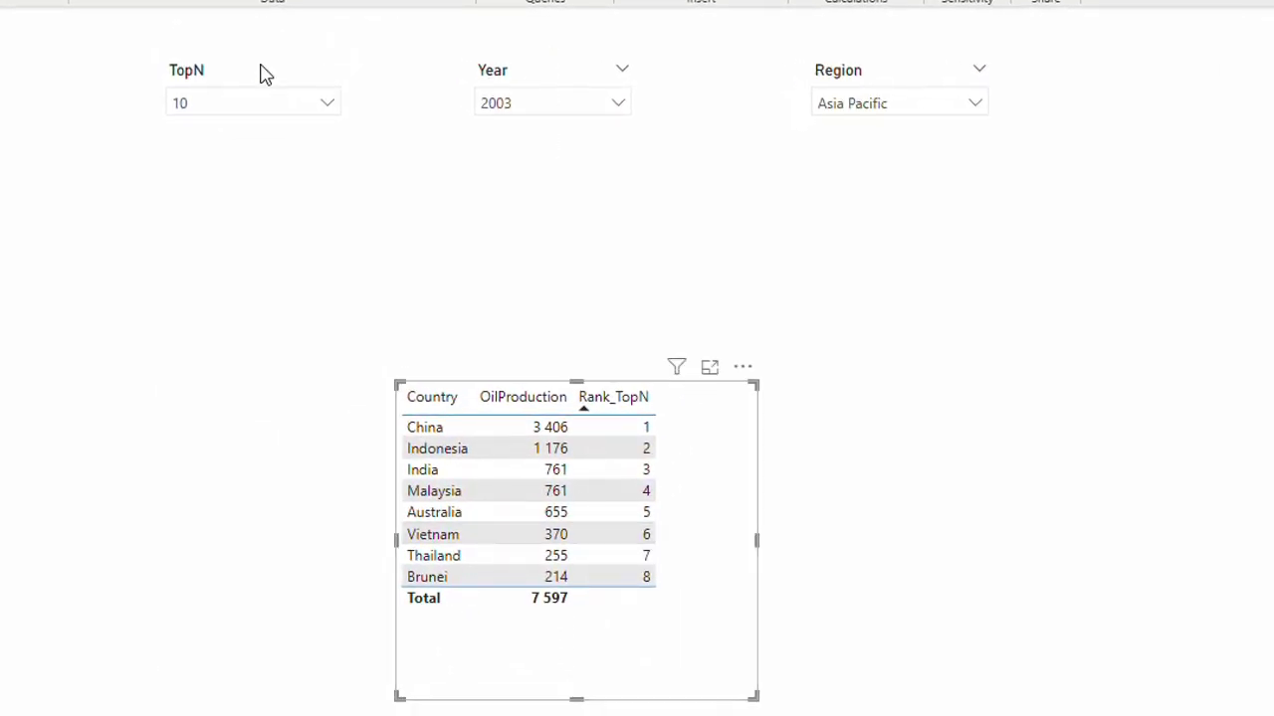
Test the ranking with the Africa region, clear the Region slicer to show all regions, and deselect the visuals.
{"action": "left_click", "coordinate": [910, 106]}
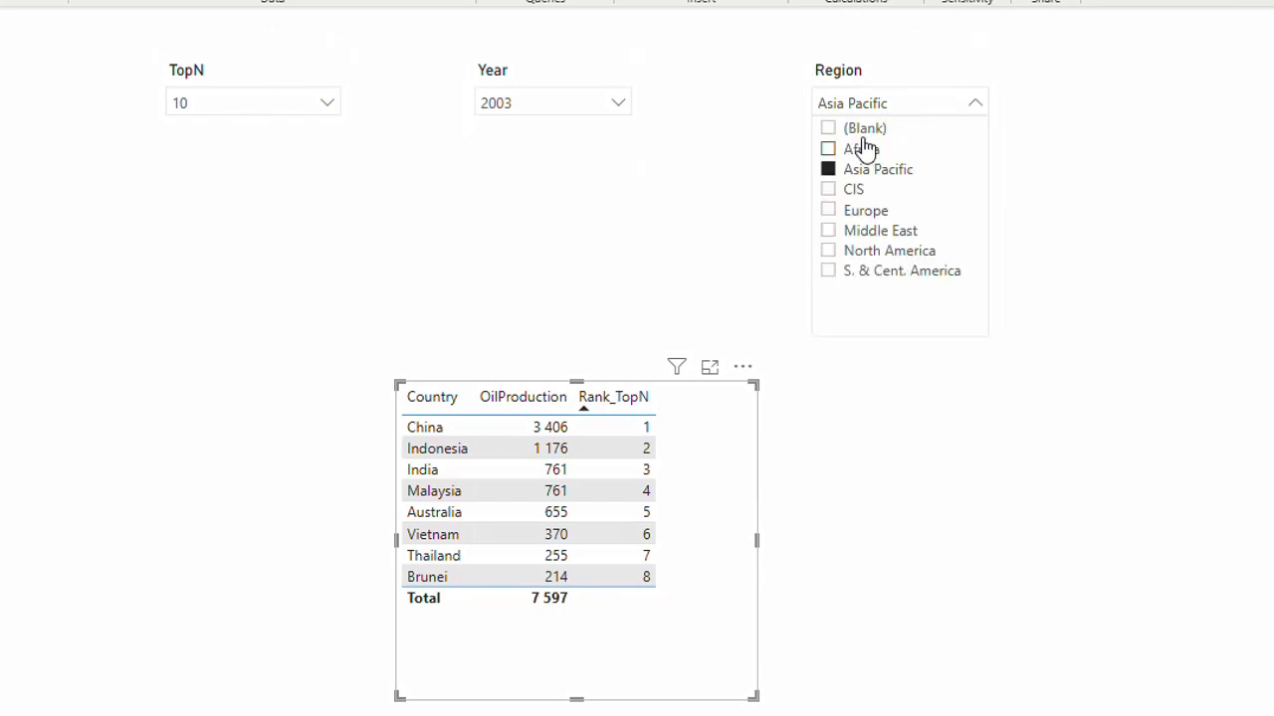
{"action": "left_click", "coordinate": [862, 151]}
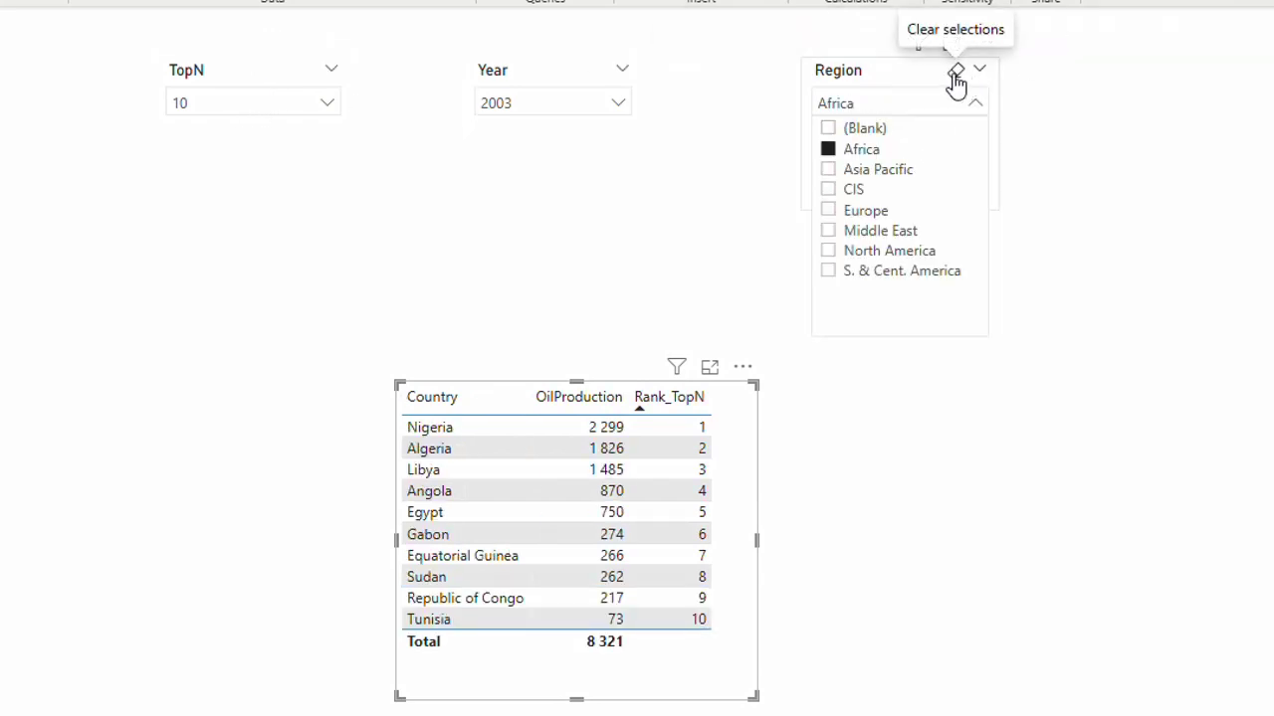
{"action": "left_click", "coordinate": [956, 81]}
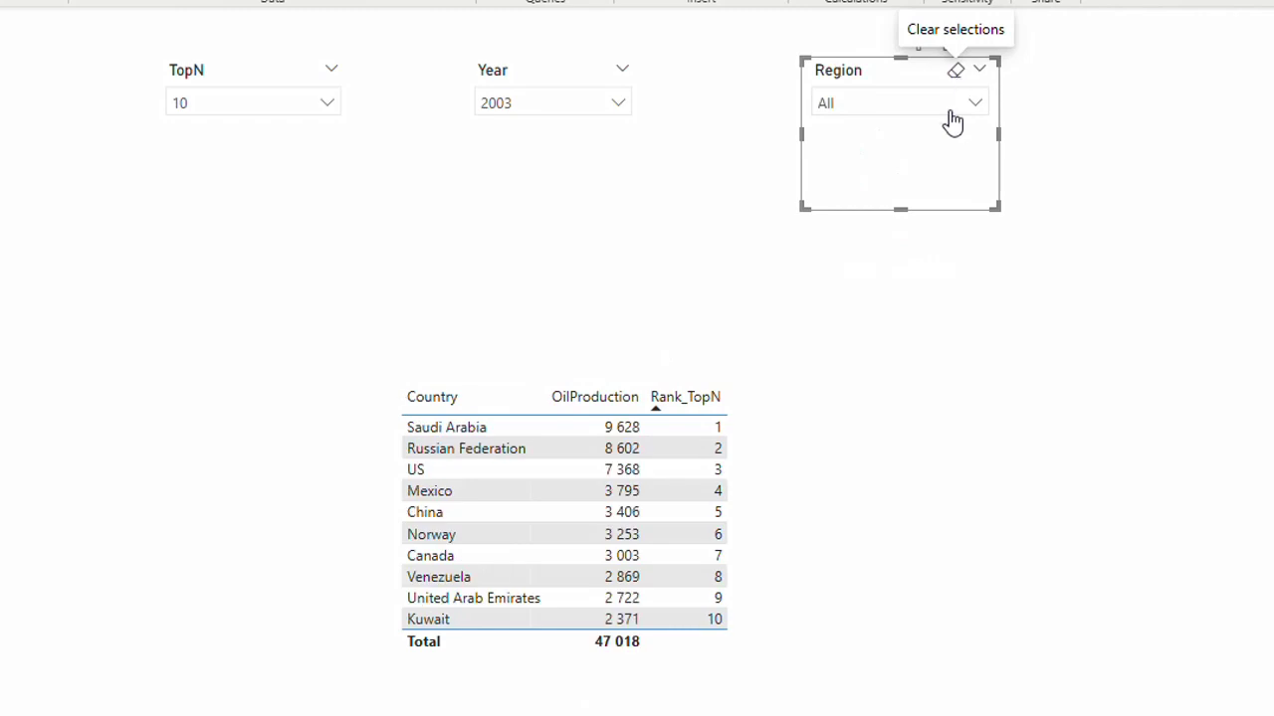
{"action": "left_click", "coordinate": [945, 406]}
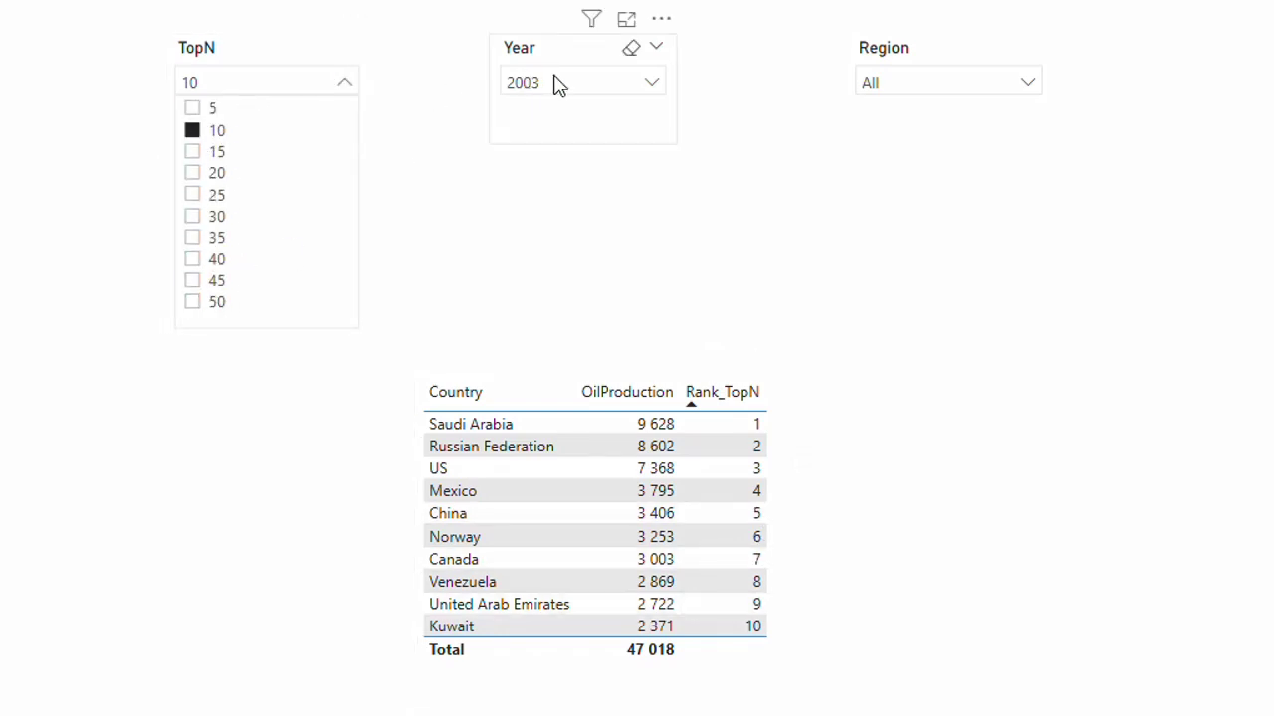
{"action": "left_click", "coordinate": [736, 244]}
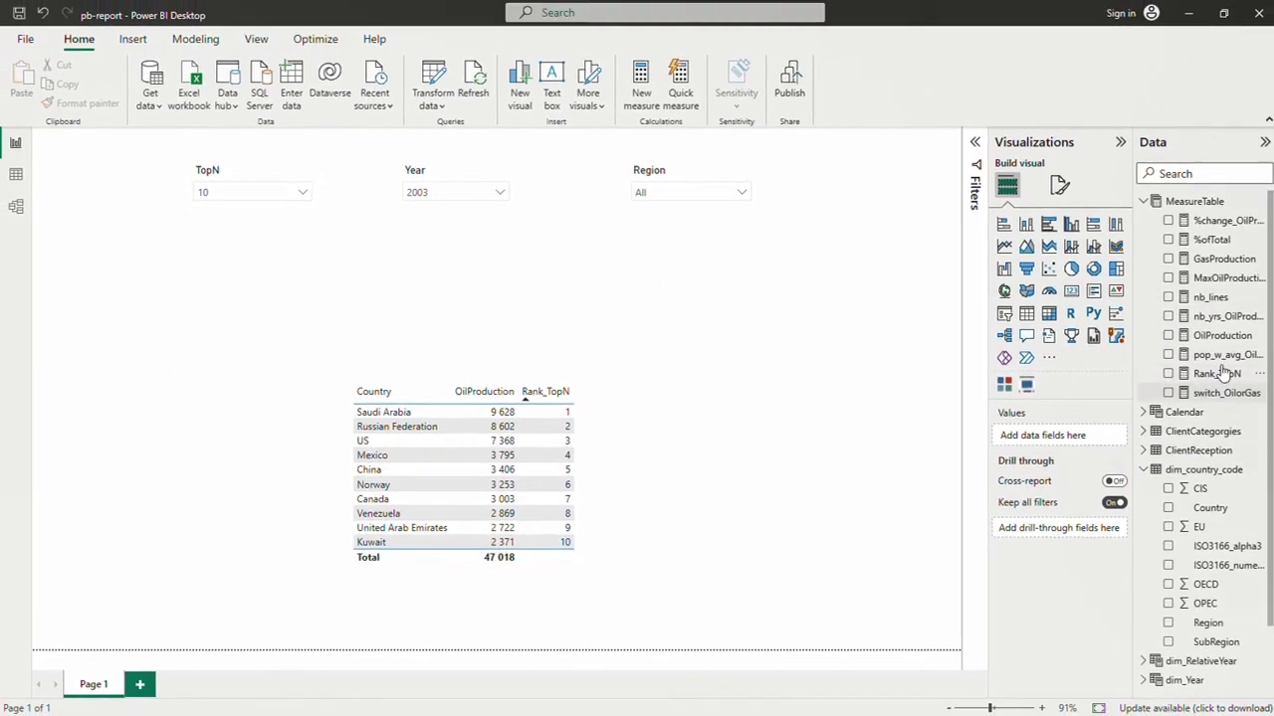